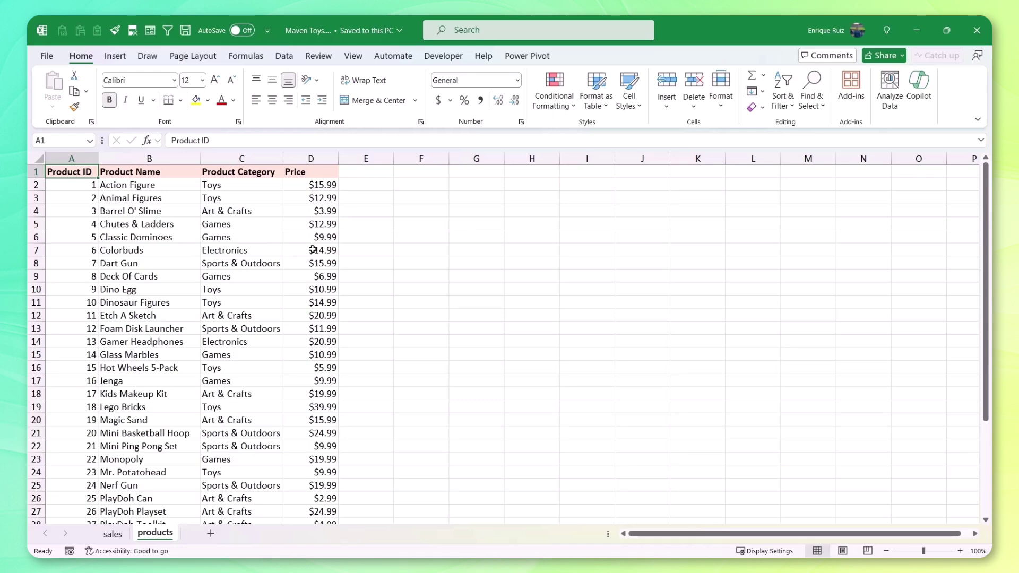
Step: On the sales sheet, insert a column before Product ID, head it "Day of the Week" and fit its width to the header
left_click(112, 534)
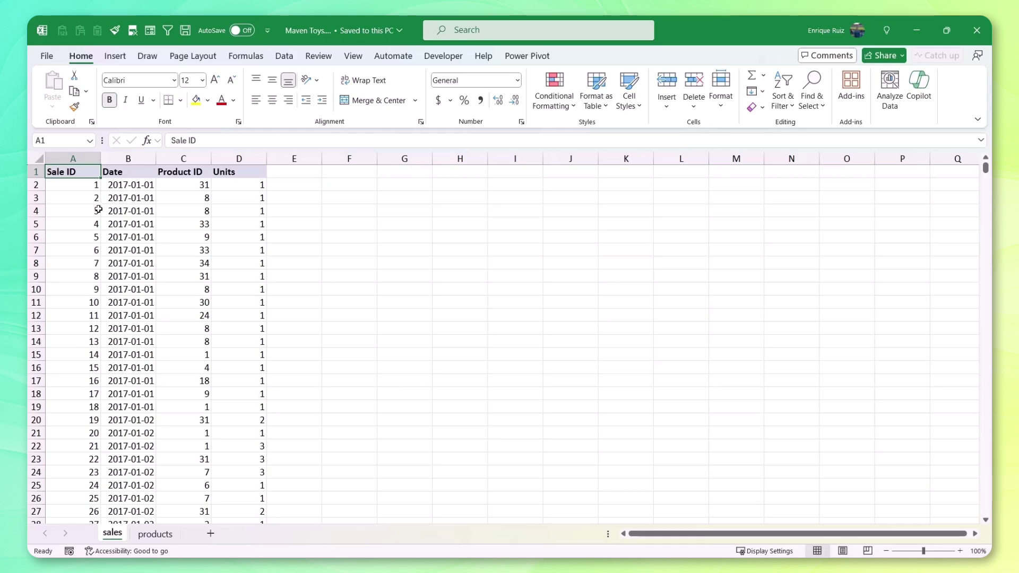
left_click(183, 159)
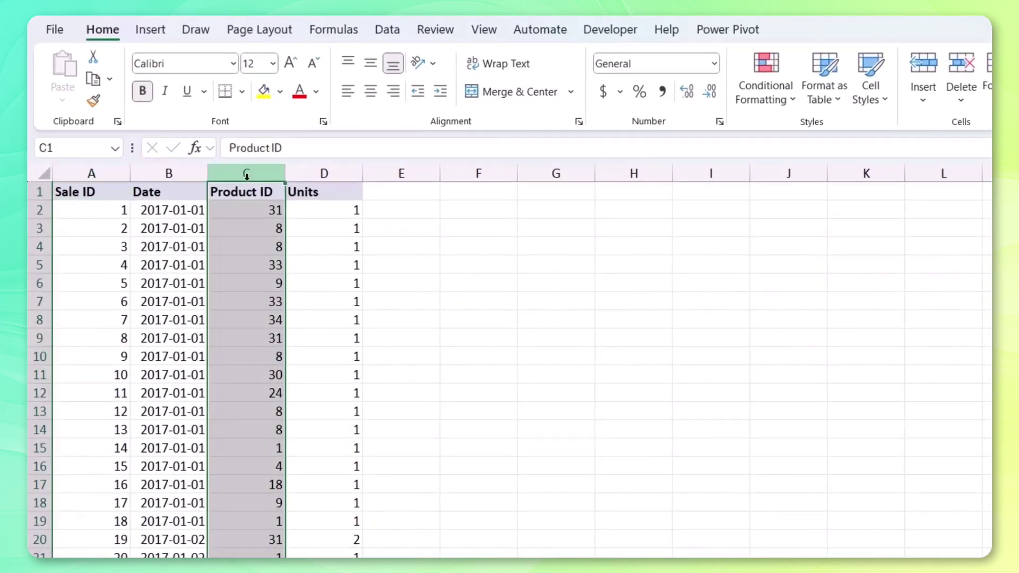
right_click(246, 175)
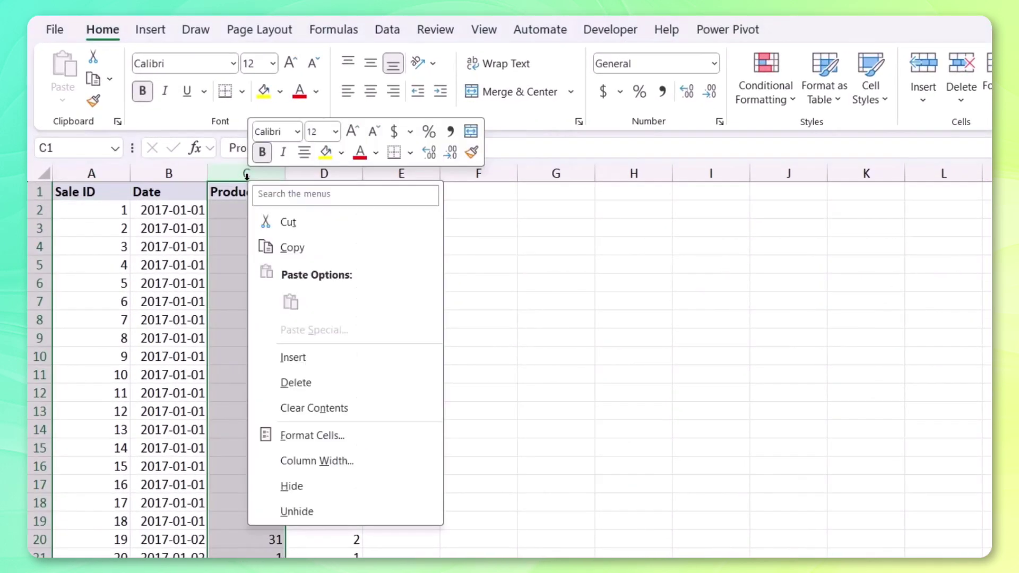
left_click(293, 355)
left_click(260, 190)
type("Da")
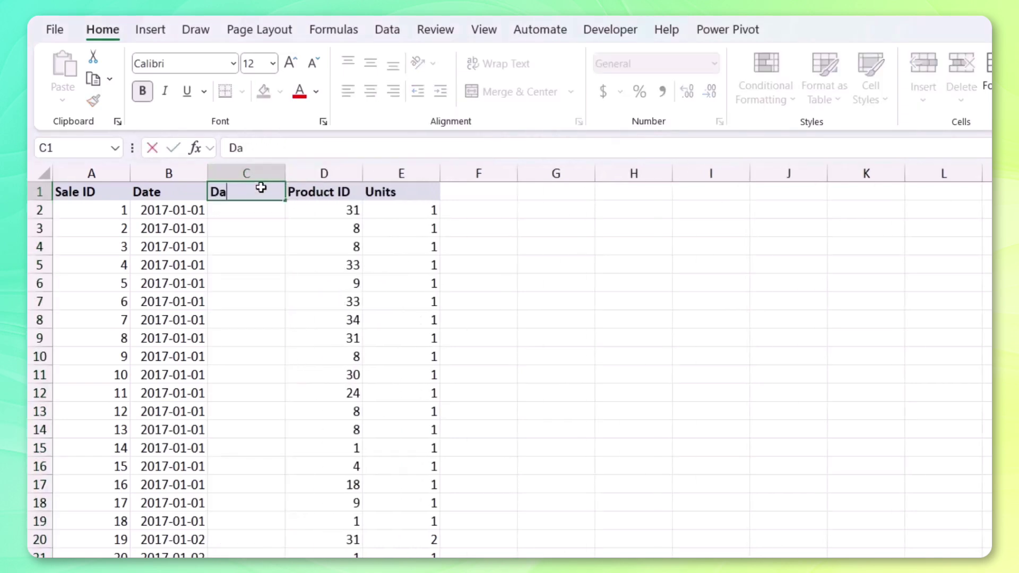
type("y of the Week")
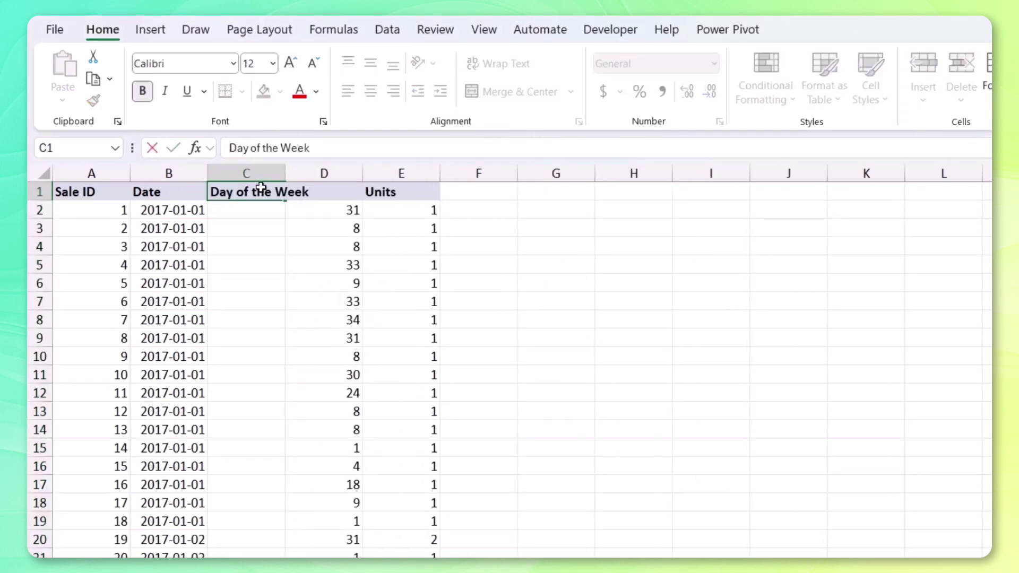
key("Return")
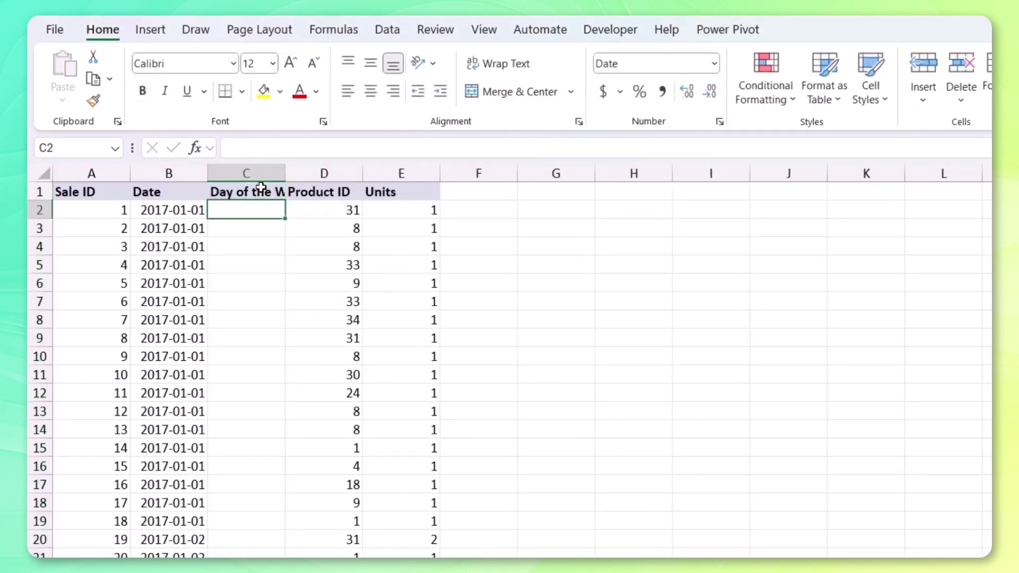
double_click(285, 173)
Step: Enter =WEEKDAY(B2,2) in cell C2, using the return type that numbers Monday as 1 through Sunday as 7
type("=")
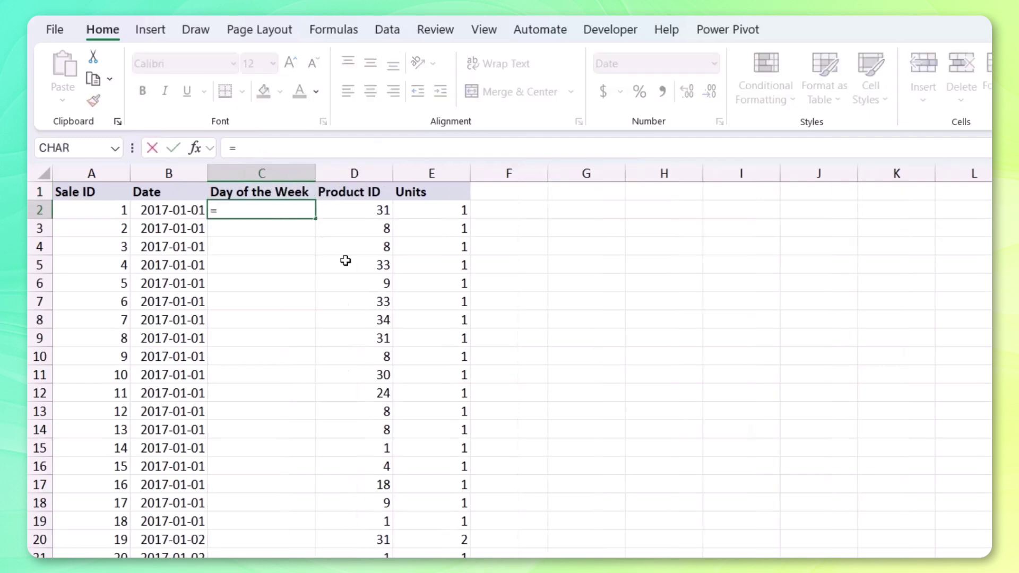
type("WEEKDAY(")
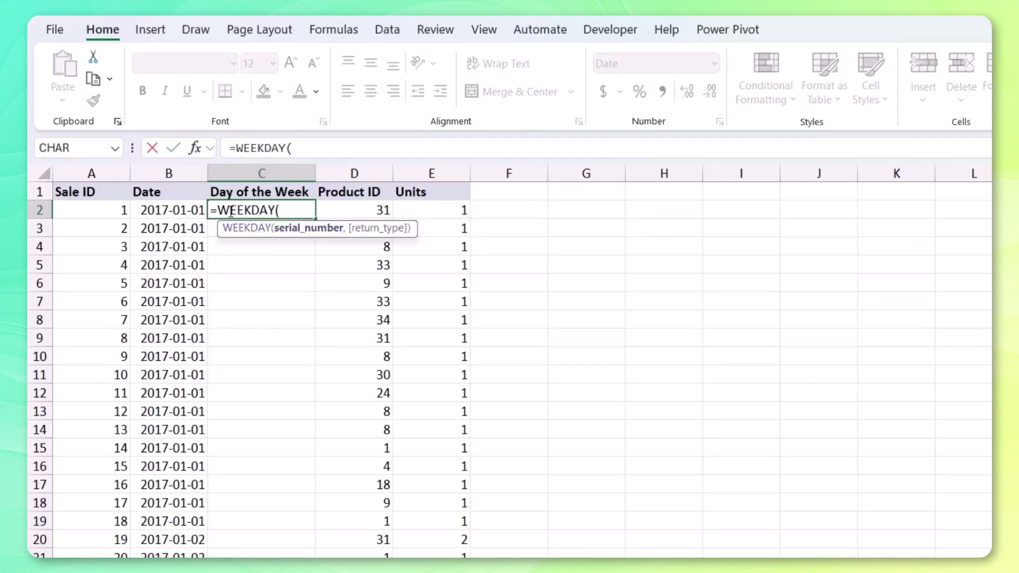
left_click(173, 212)
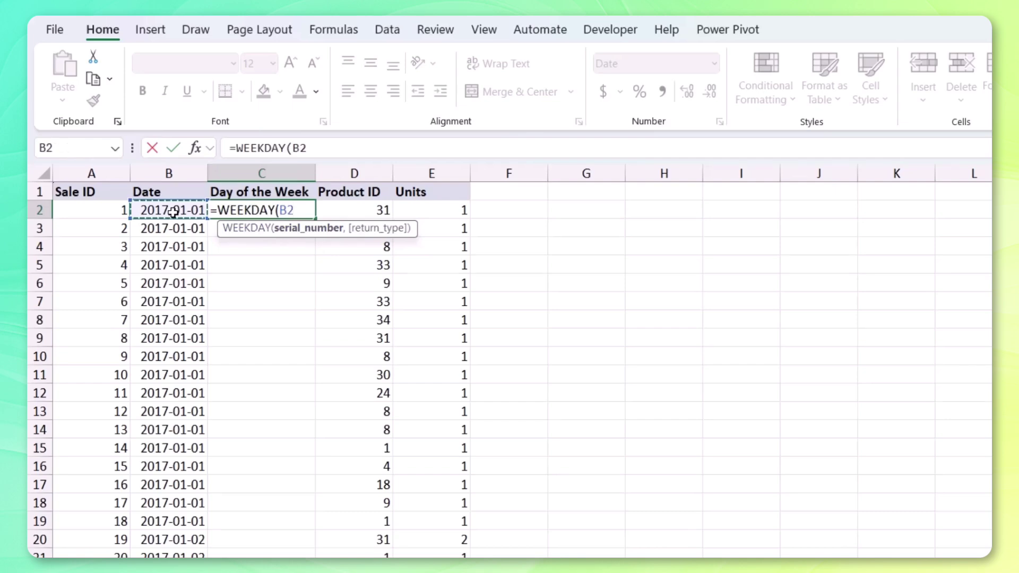
type(",")
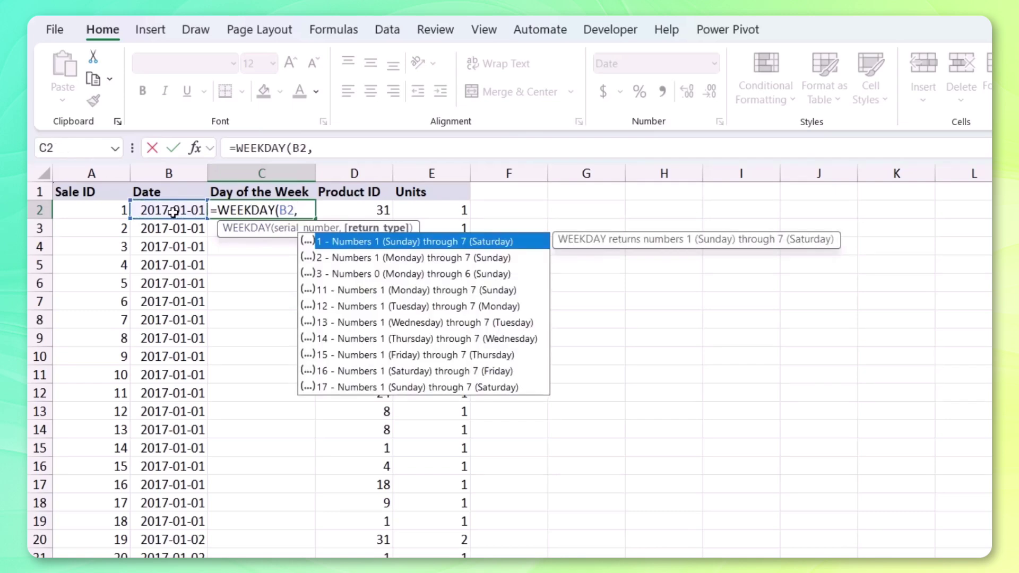
key("Down")
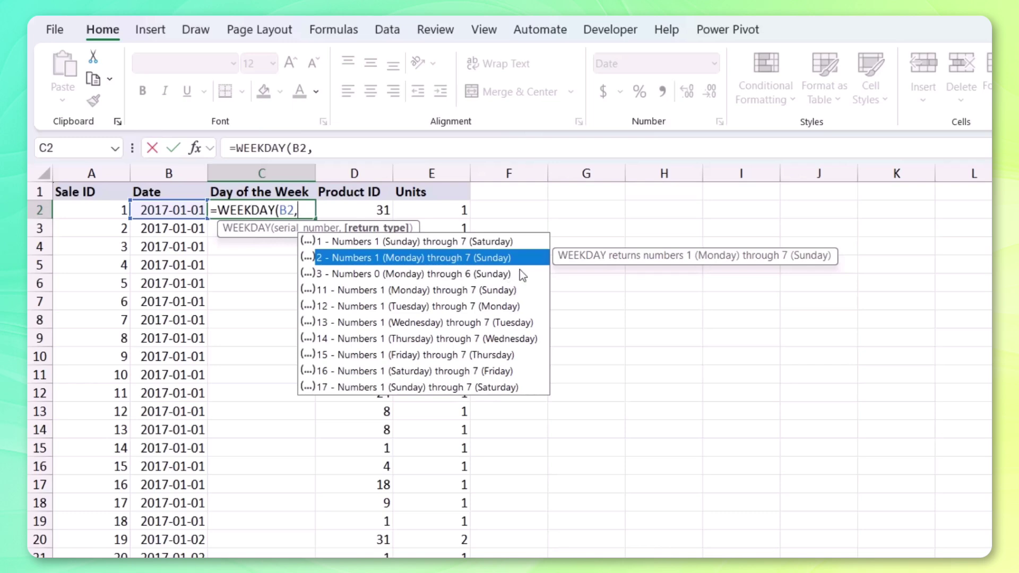
key("Tab")
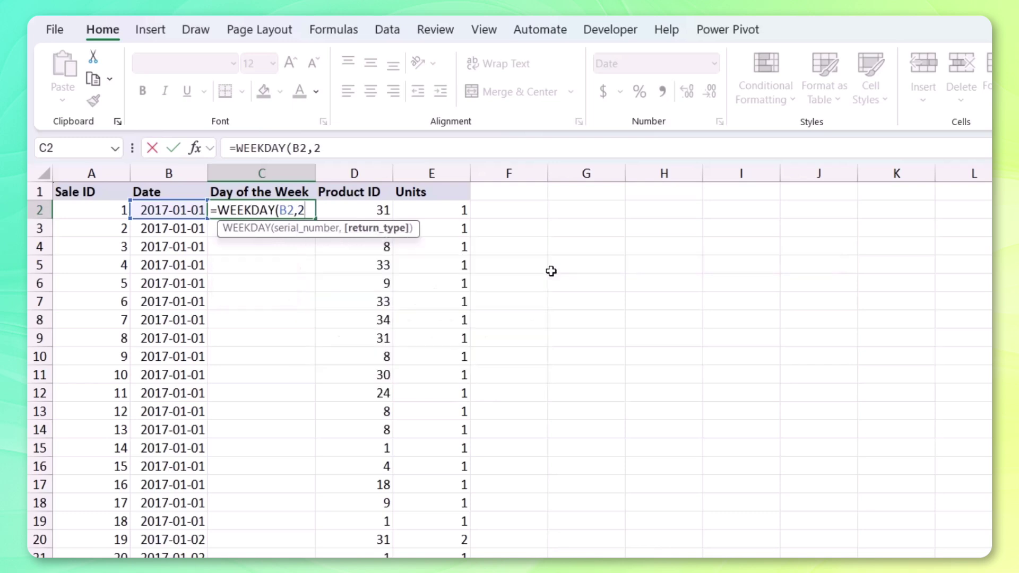
type(")")
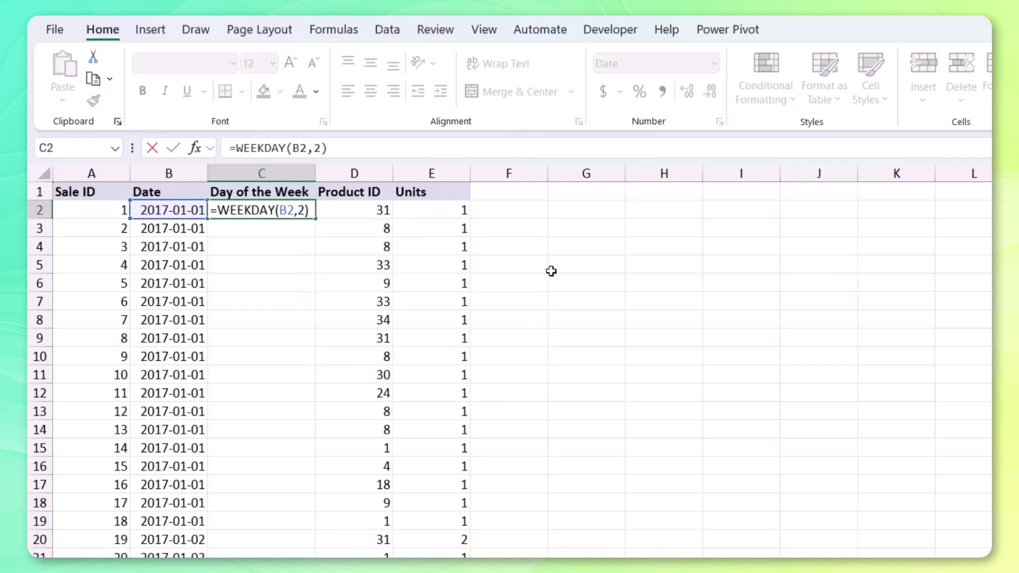
key("Return")
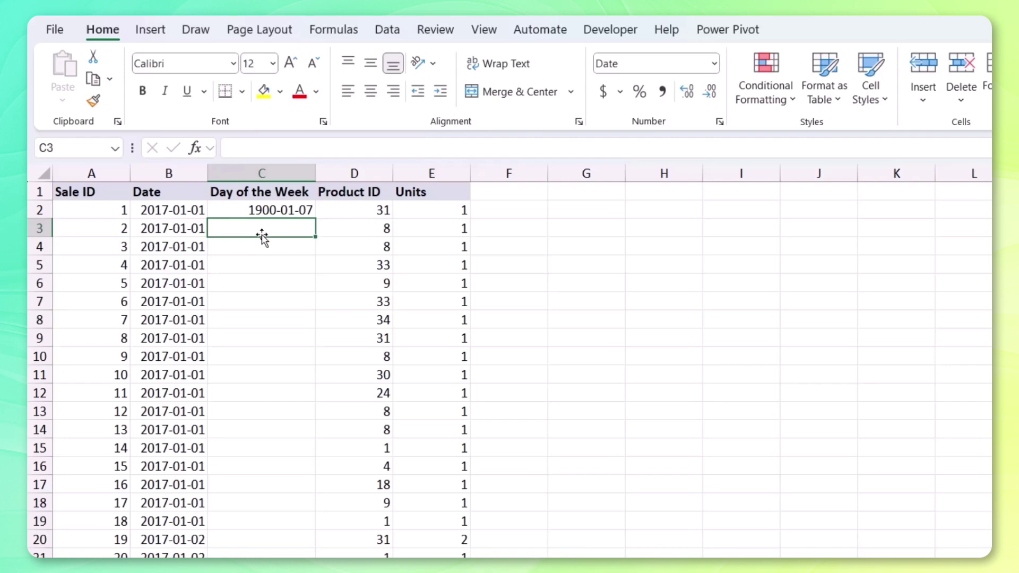
Step: Set cell C2's number format to General and fill its formula down the Day of the Week column
left_click(292, 208)
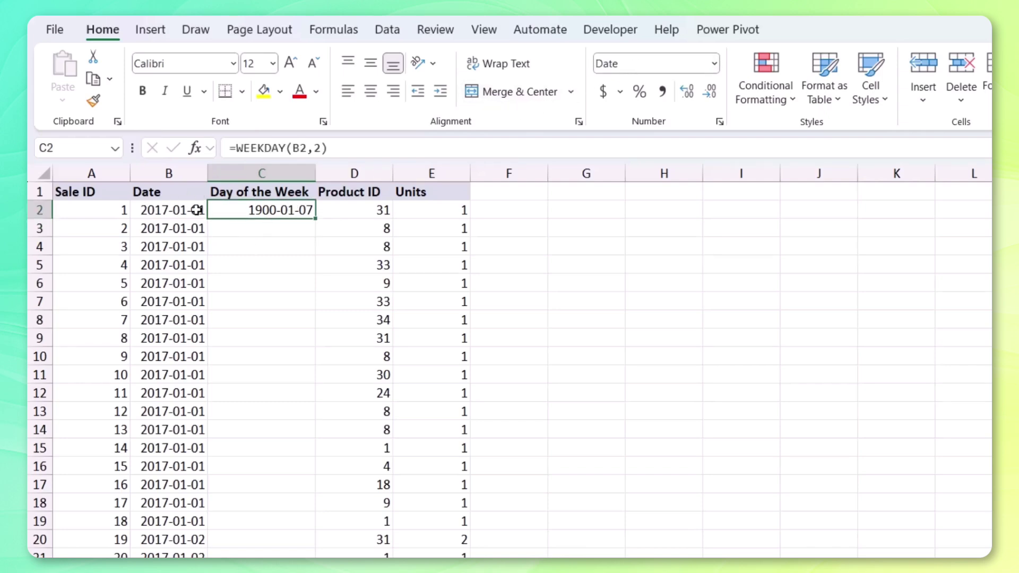
left_click(716, 65)
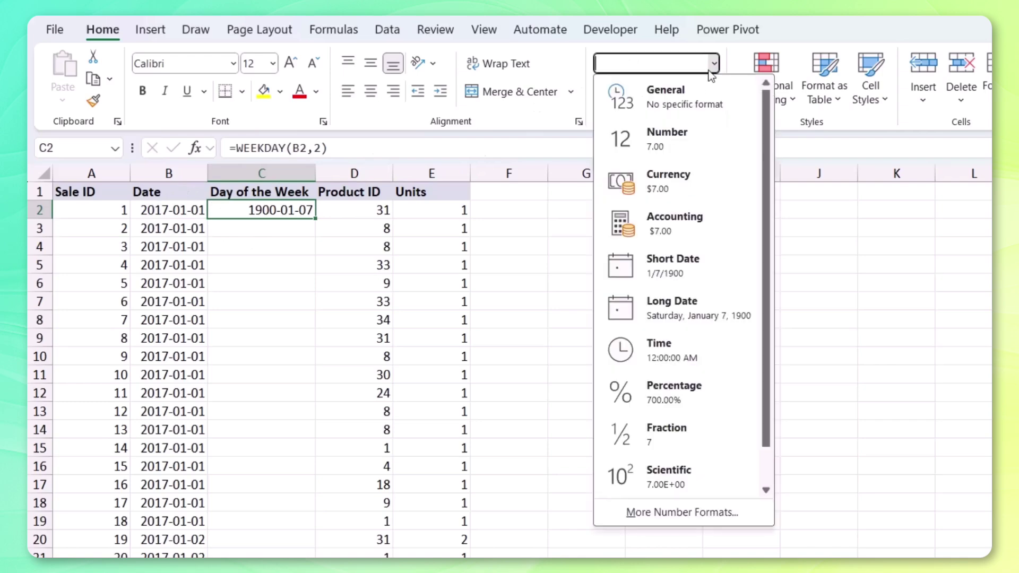
left_click(683, 95)
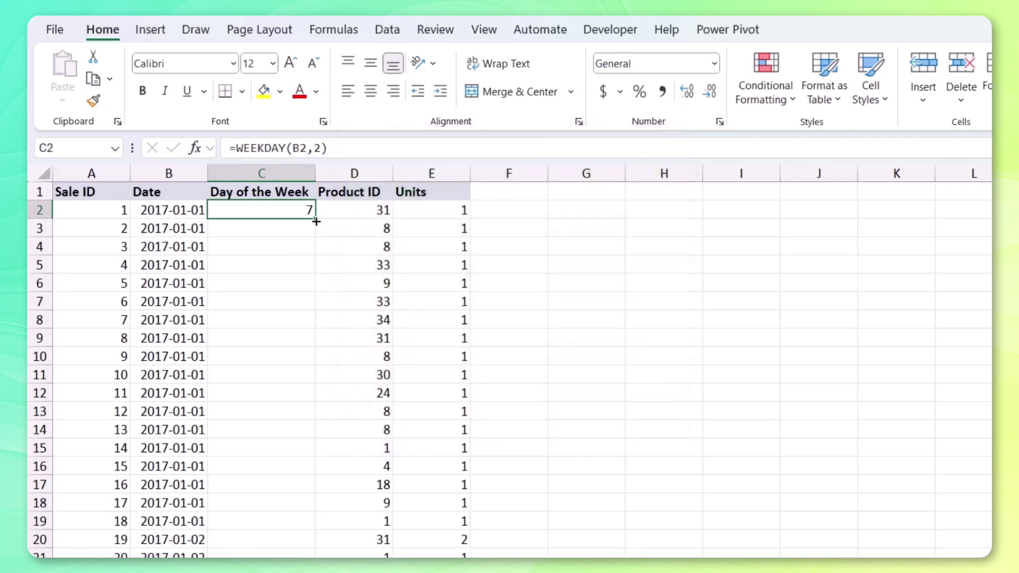
double_click(316, 221)
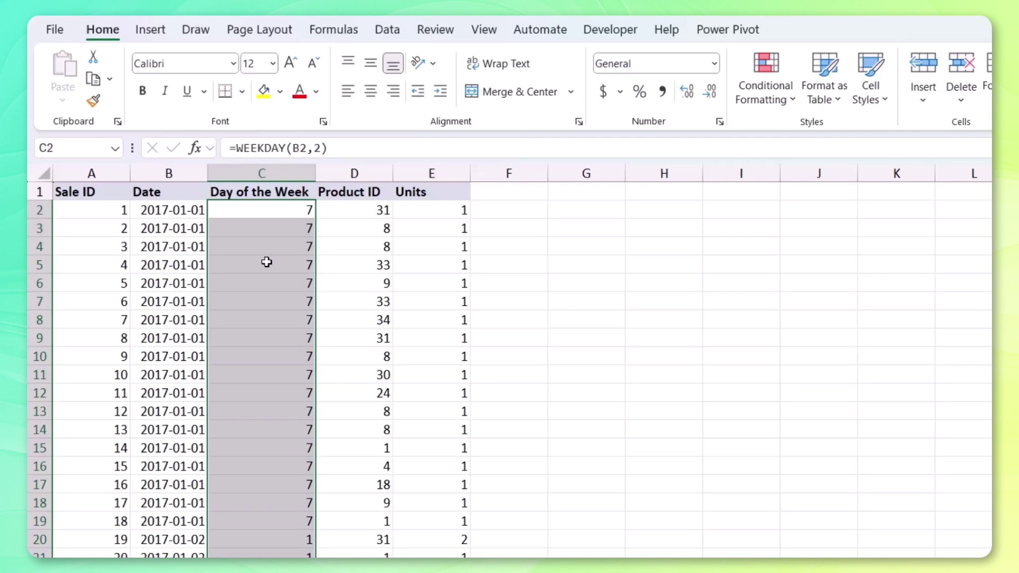
Step: Insert another column before Product ID and head it "Day Type"
left_click(354, 174)
right_click(355, 174)
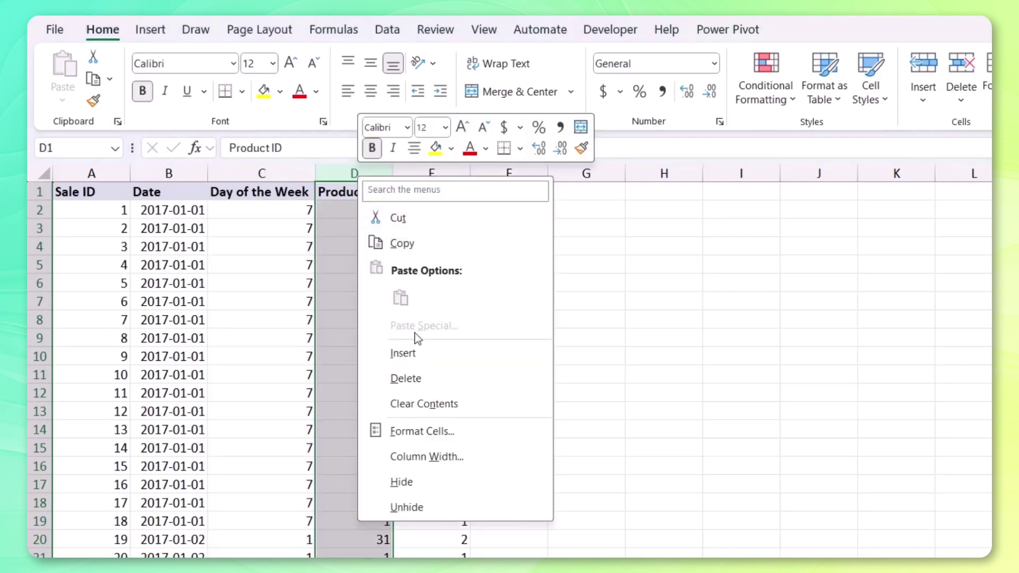
left_click(409, 353)
double_click(350, 195)
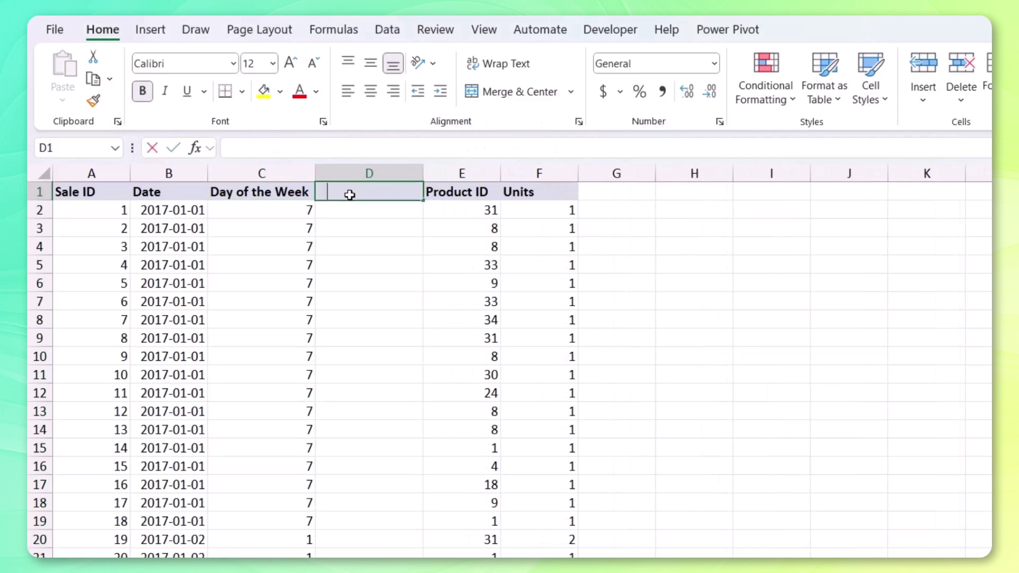
type("Day Type")
key("Return")
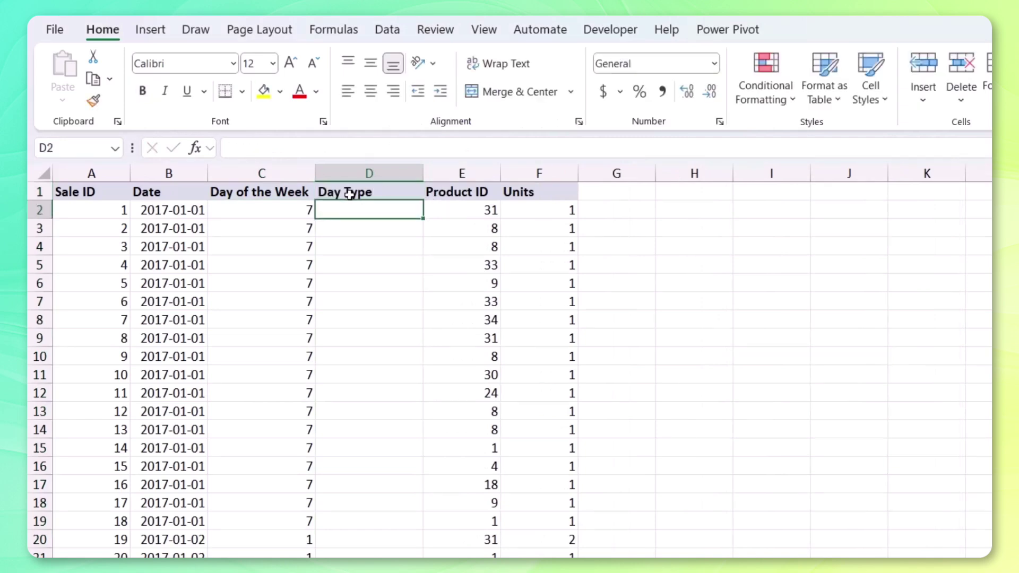
Step: Enter =IF(C2>=6,"Weekend","Weekday") in cell D2 to classify the sale's day
type("=IF(")
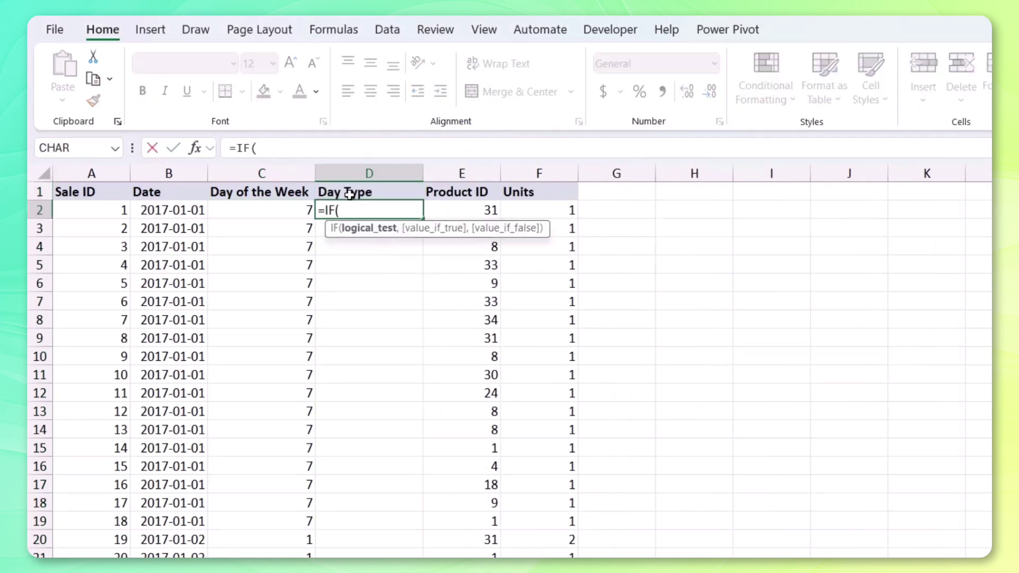
left_click(297, 210)
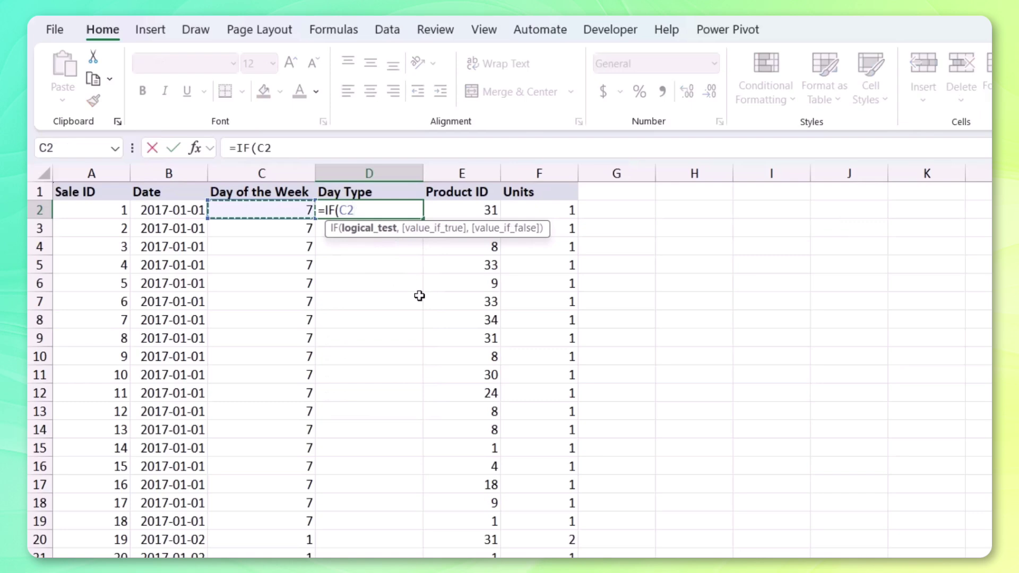
type(">=6")
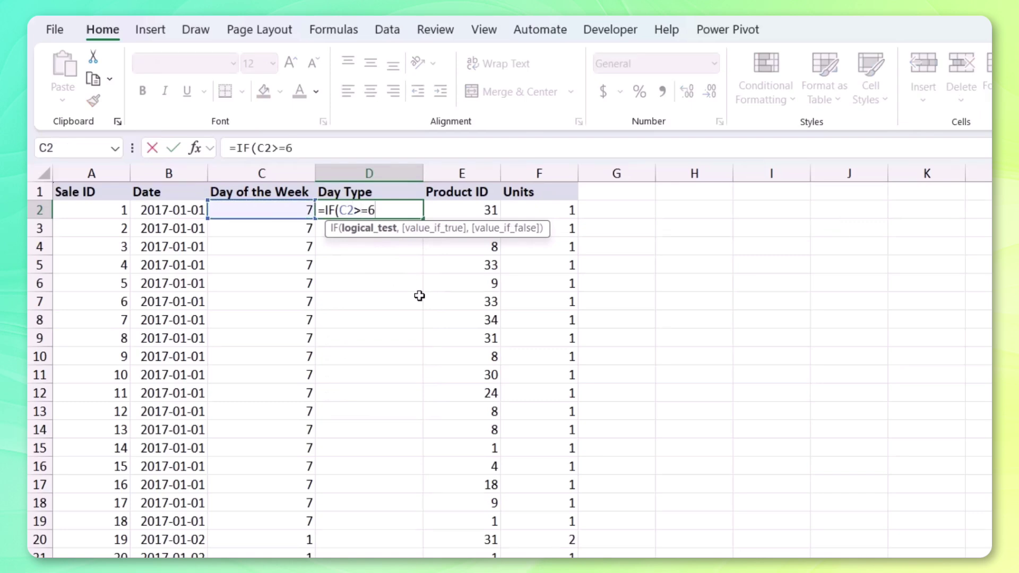
type(",")
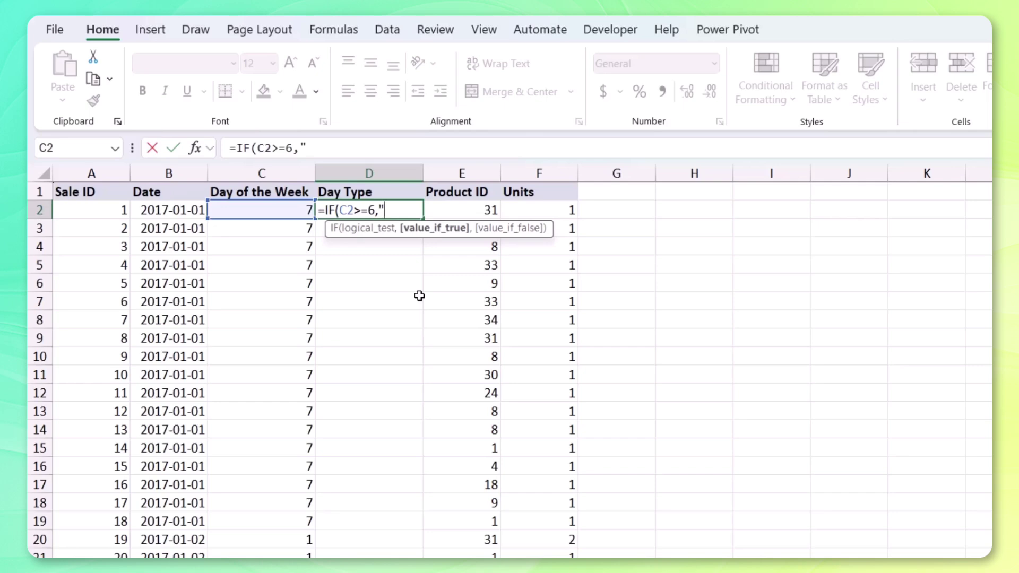
type("\"Weekend")
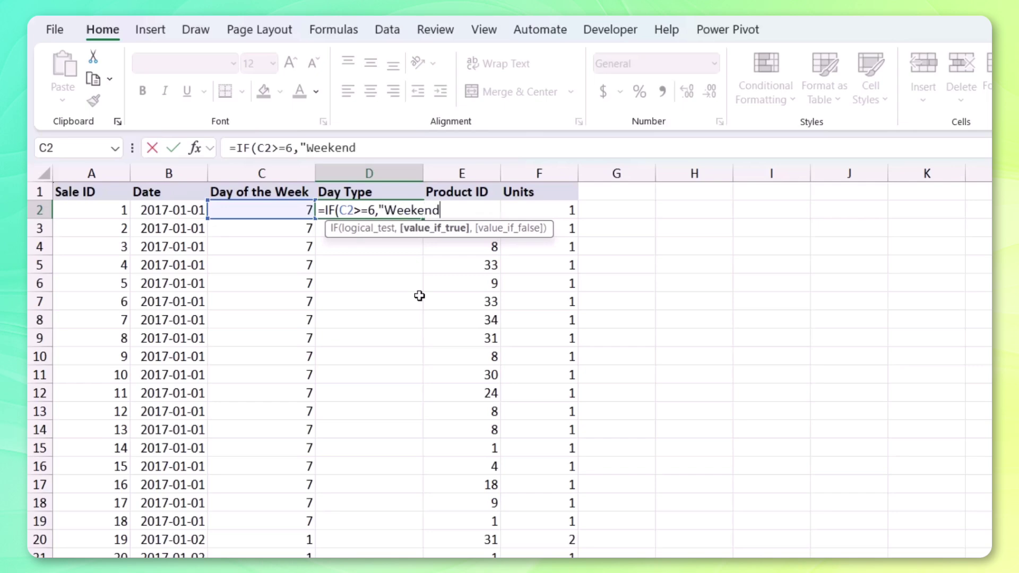
type("\",")
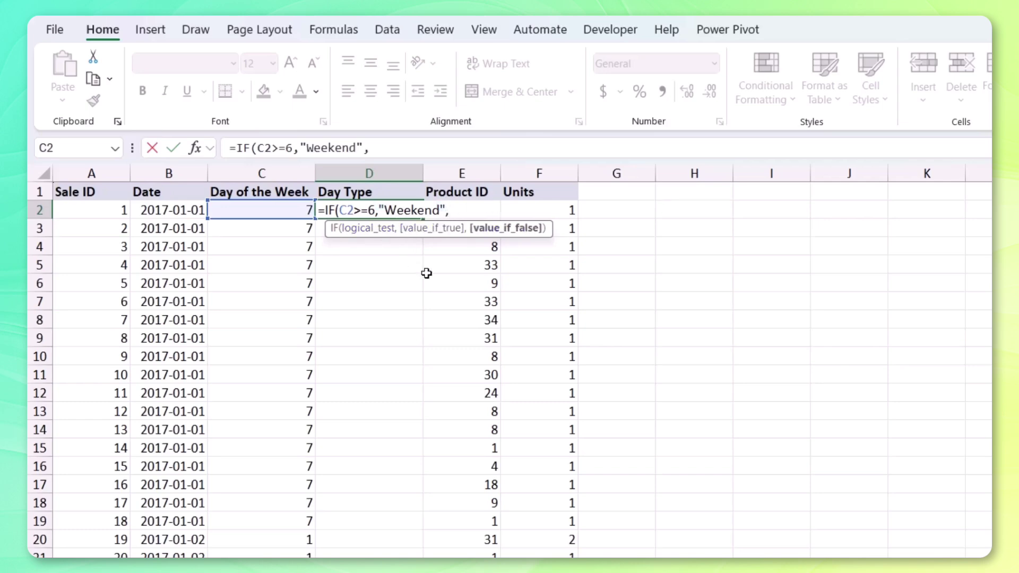
type("\"Weekday\")")
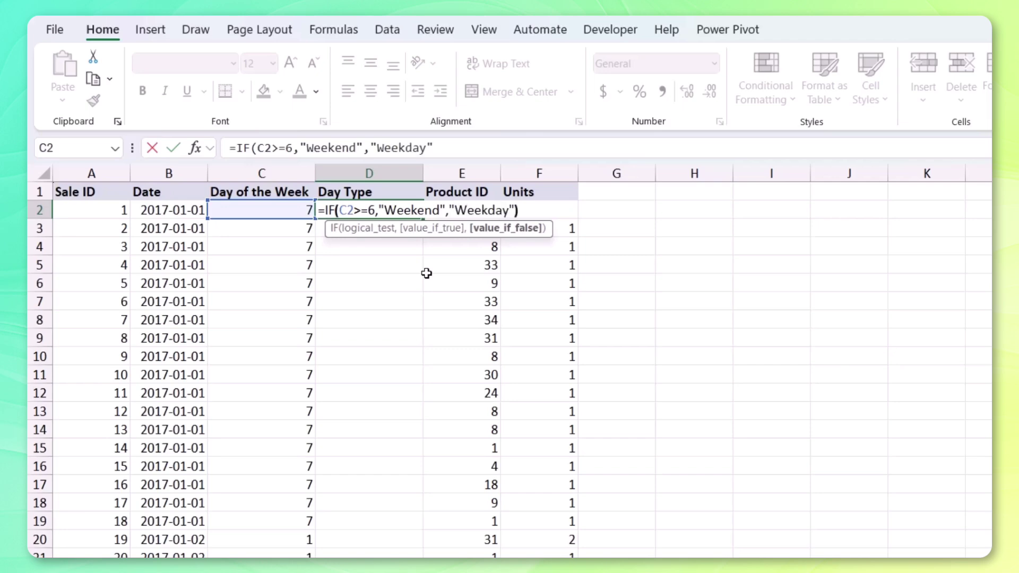
key("Return")
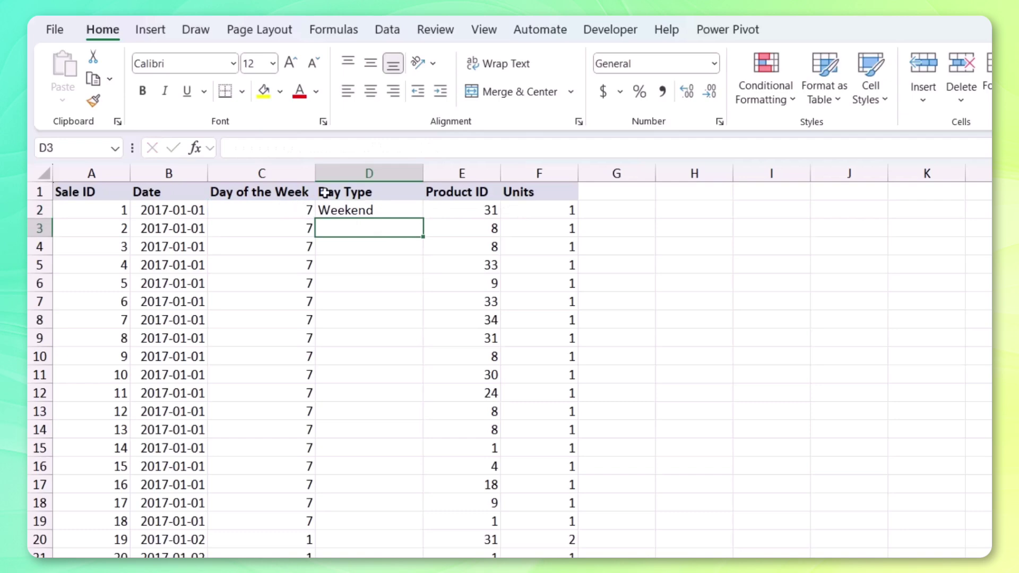
Step: Fill the D2 formula down the Day Type column and check the weekday number and day type in row 20
left_click(416, 213)
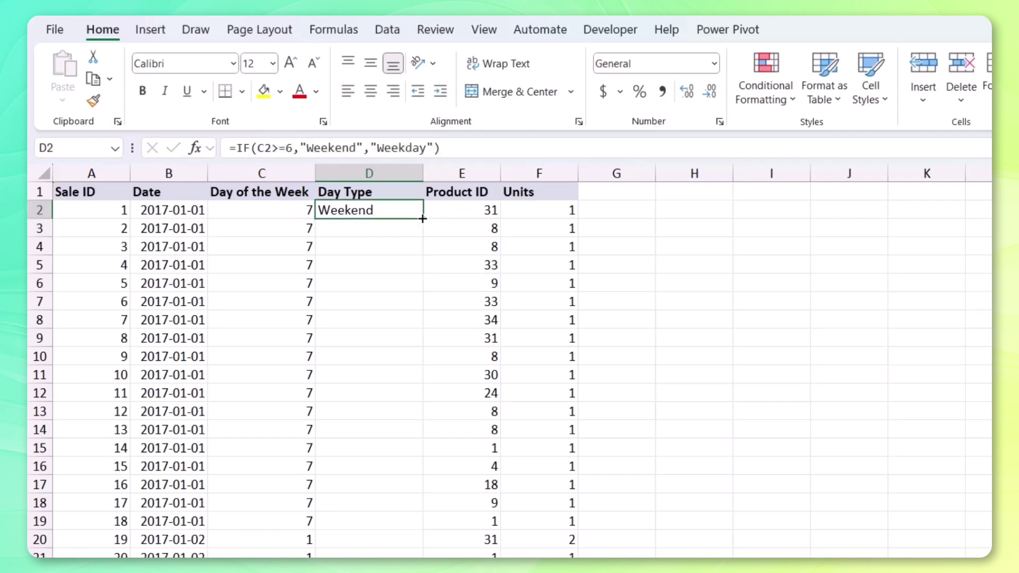
double_click(417, 214)
left_click(298, 541)
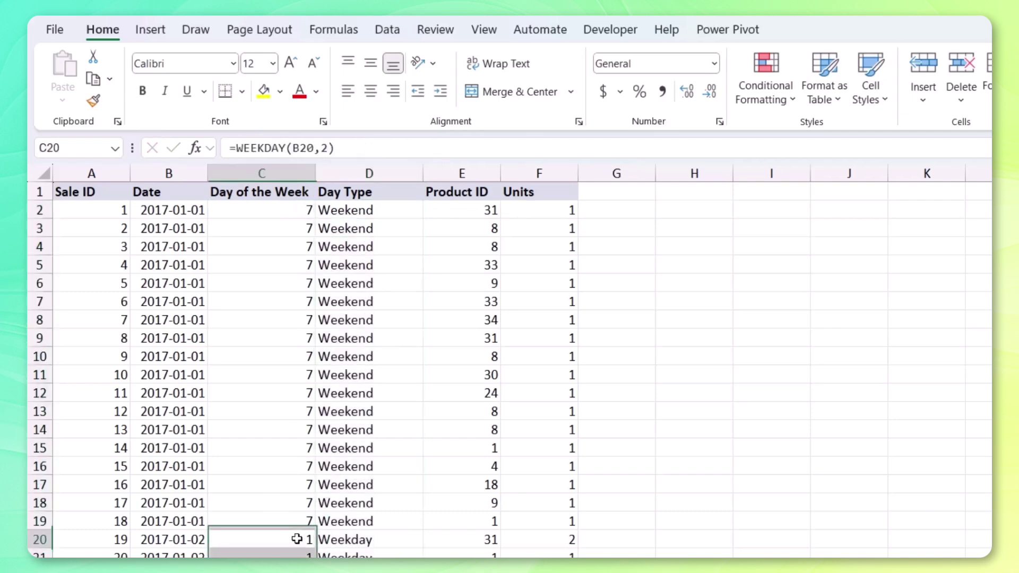
left_click(379, 540)
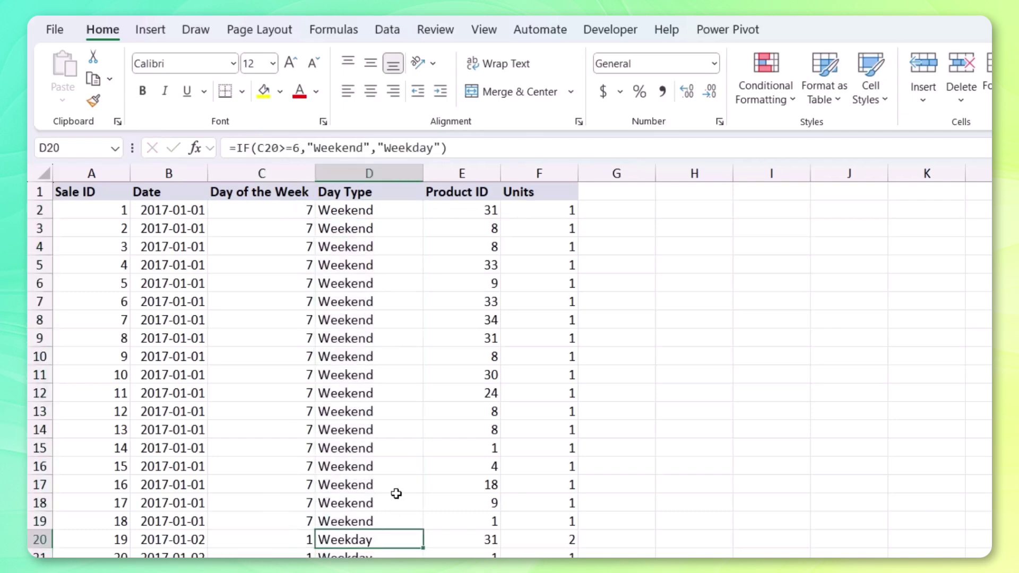
Step: Copy the WEEKDAY(B2,2) expression, without its equals sign, from the formula in cell C2
left_click(398, 218)
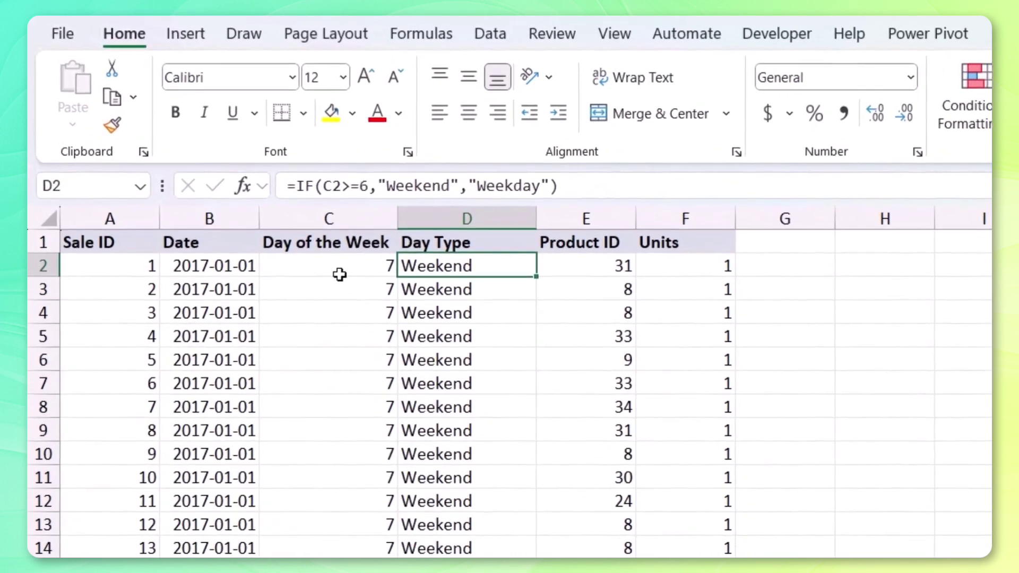
left_click(270, 209)
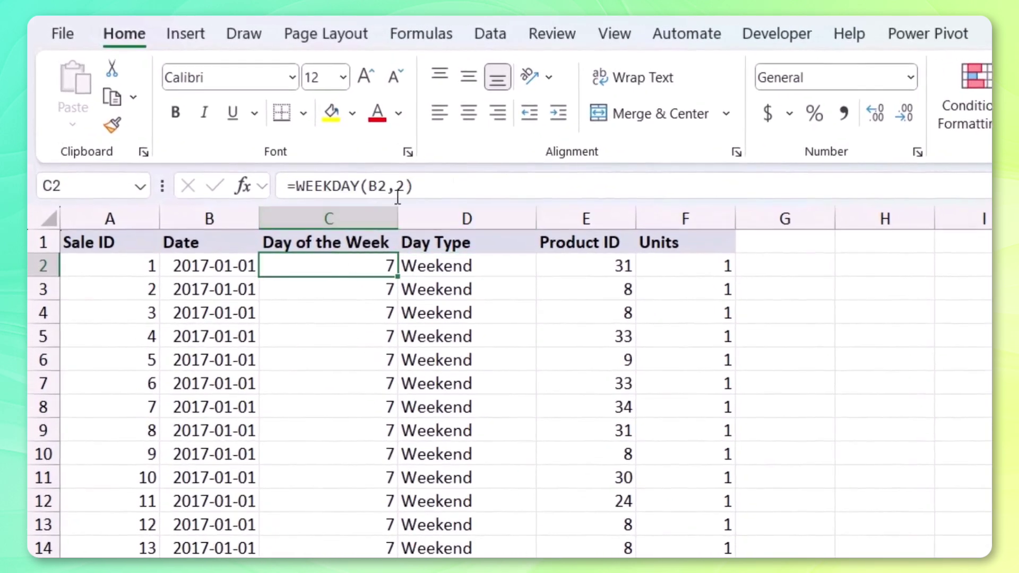
left_click_drag(414, 185, 300, 188)
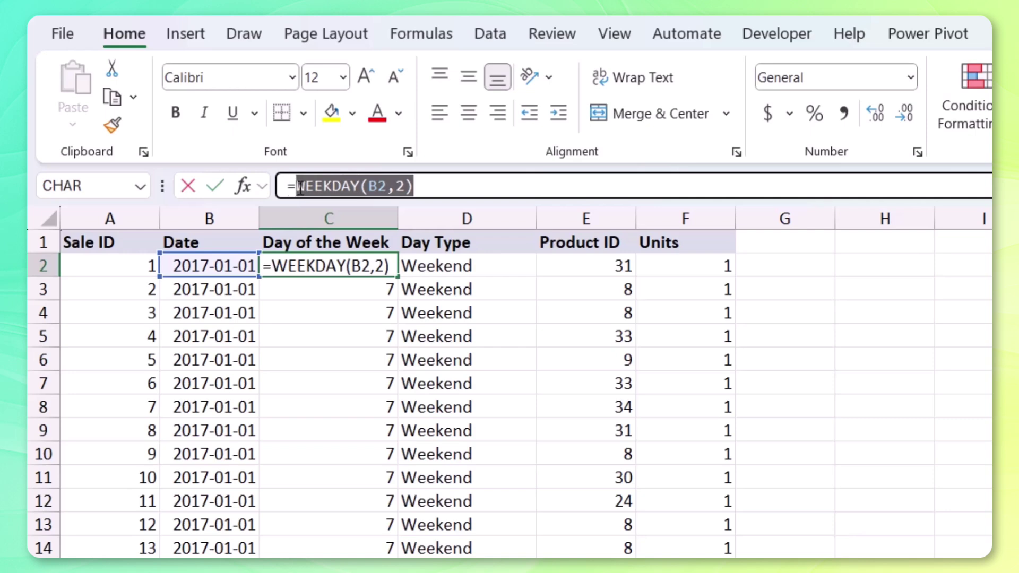
key("ctrl+c")
key("Escape")
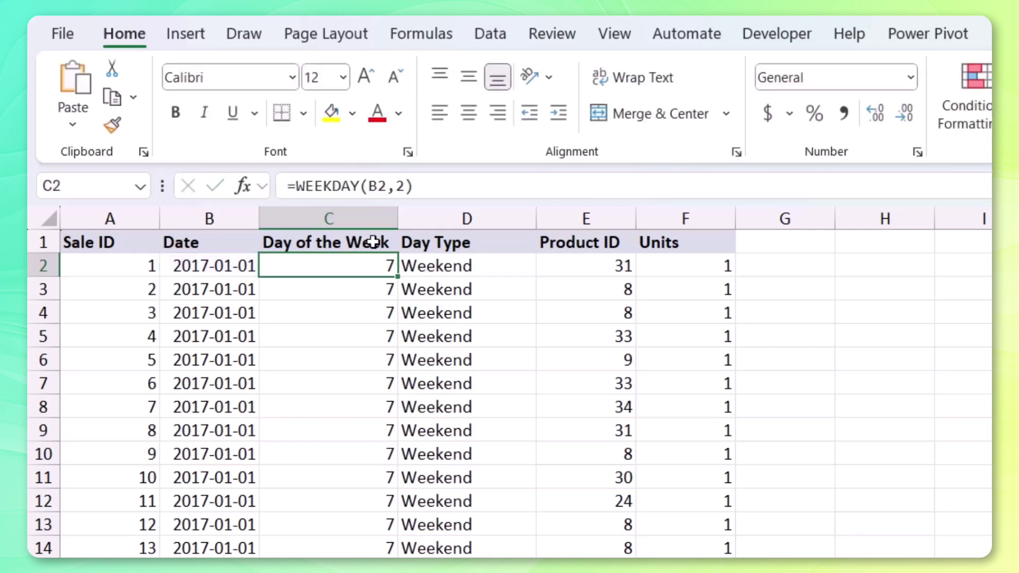
Step: Replace the C2 reference in cell D2's IF formula with WEEKDAY(B2,2) and fill the formula down the Day Type column
left_click(443, 264)
left_click(335, 186)
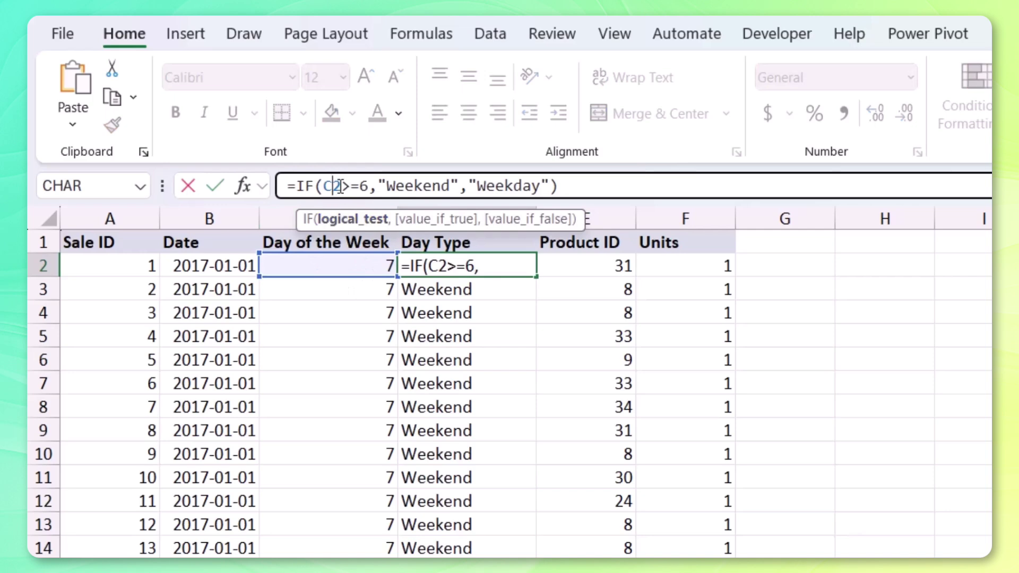
left_click_drag(341, 187, 324, 186)
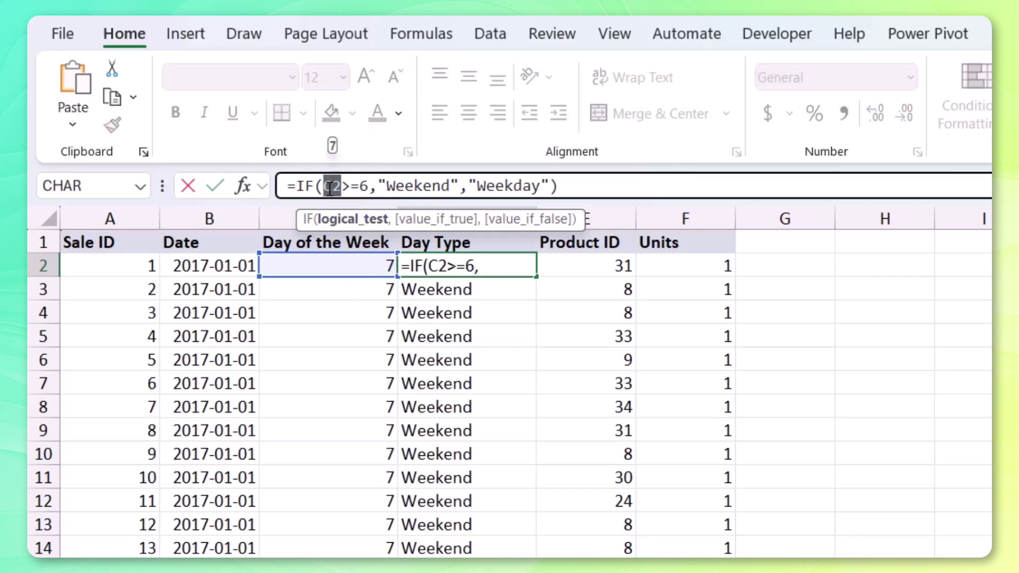
key("ctrl+v")
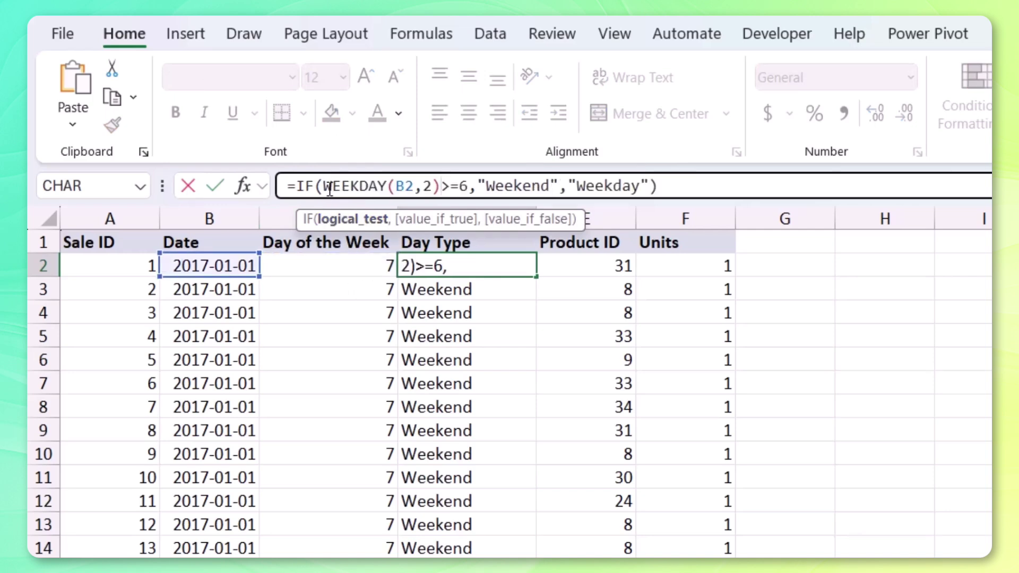
key("Return")
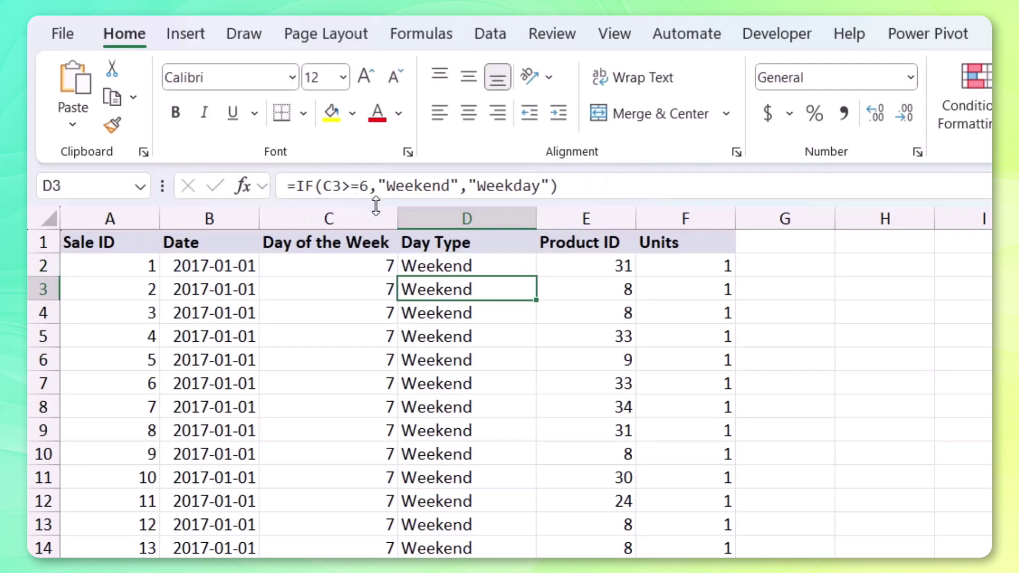
left_click(496, 265)
double_click(528, 274)
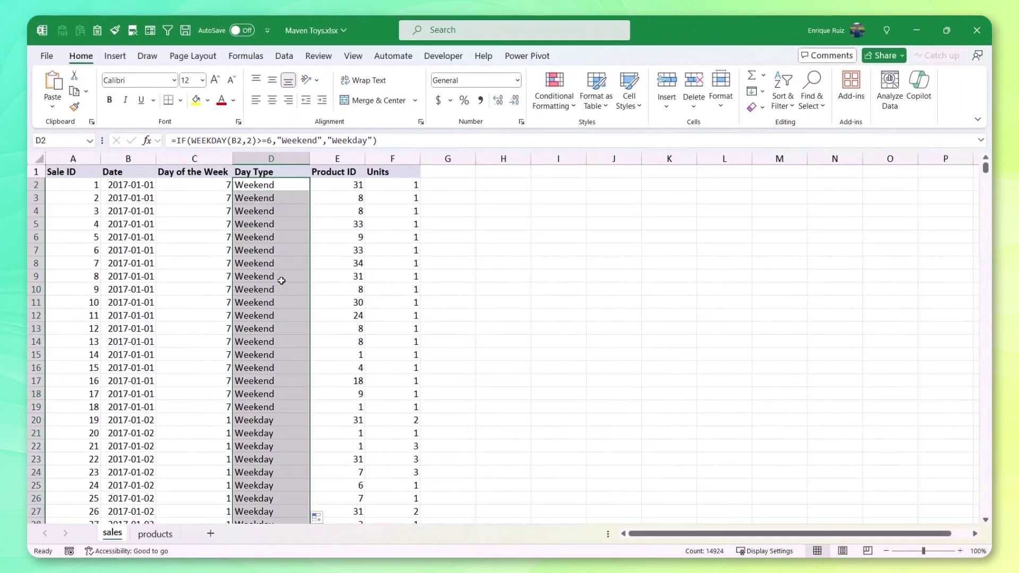
Step: Delete the Day of the Week column from the sales sheet
left_click(218, 159)
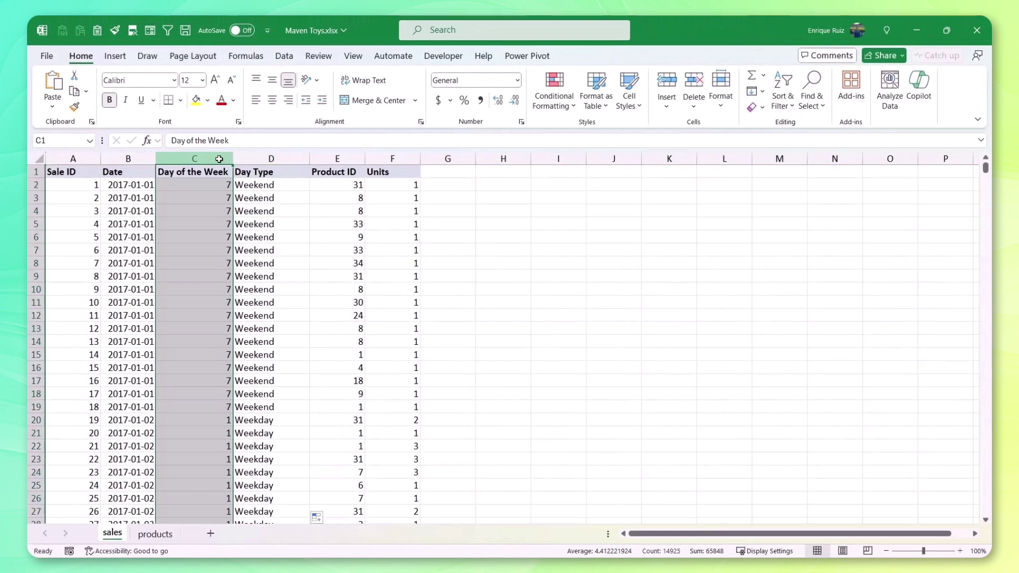
key("ctrl+minus")
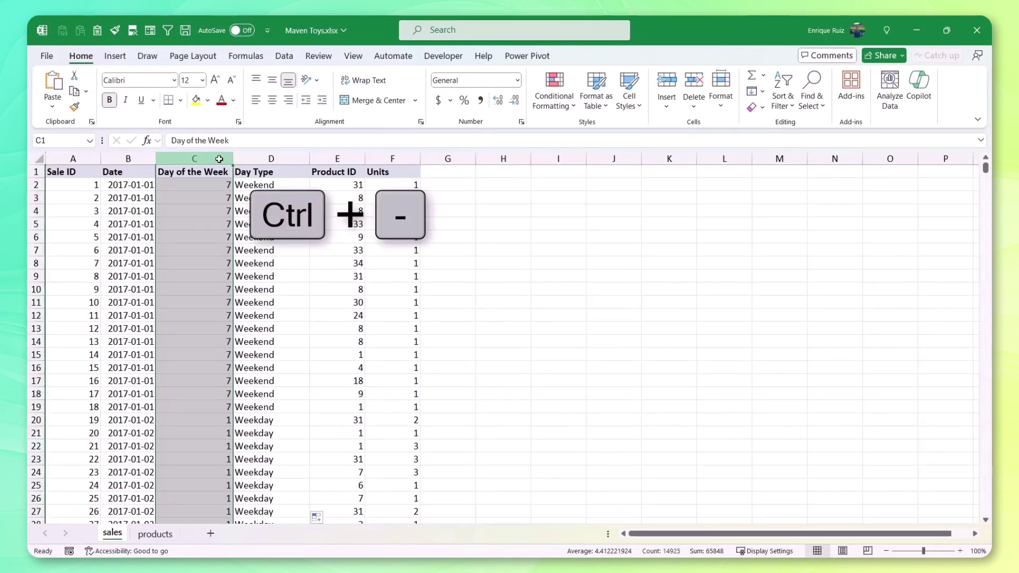
left_click(220, 172)
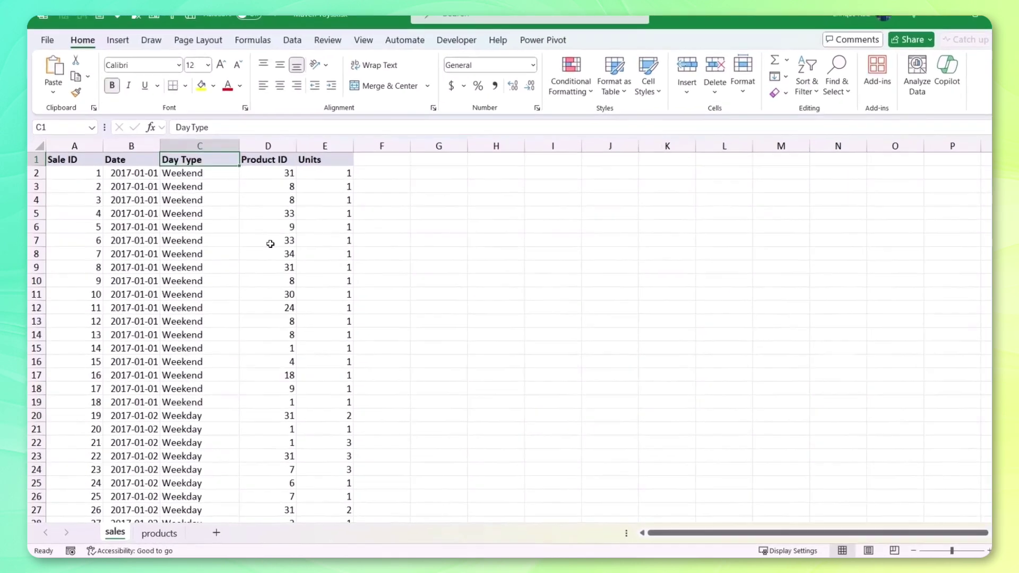
Step: Insert three blank columns before the Units column
left_click(324, 146)
right_click(325, 146)
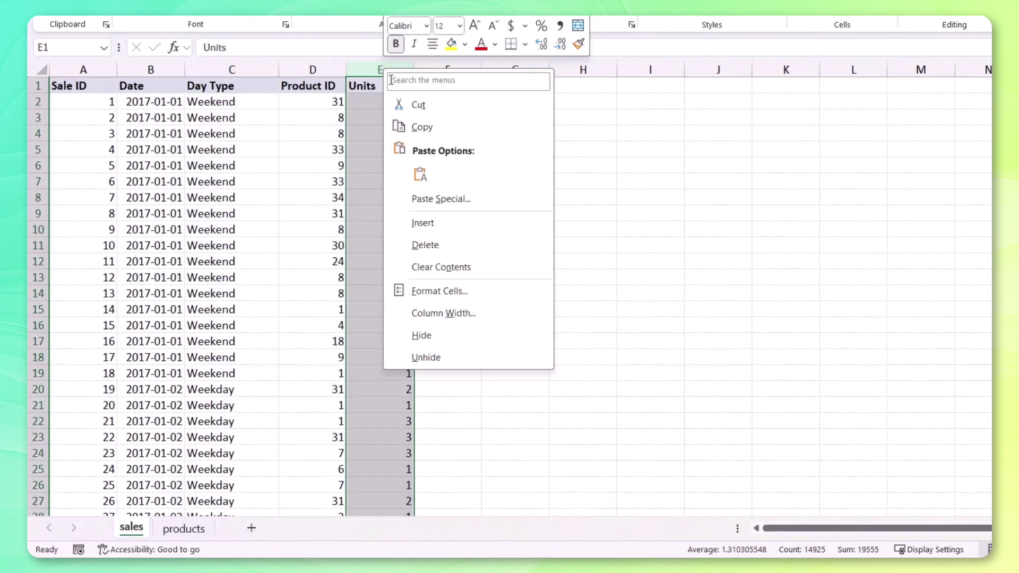
left_click(448, 223)
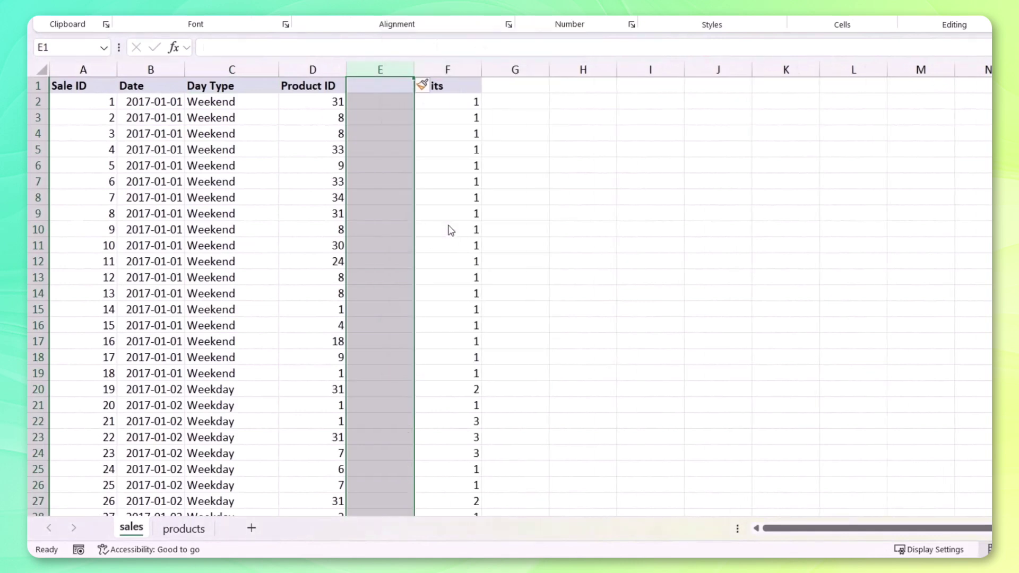
key("F4")
key("F4")
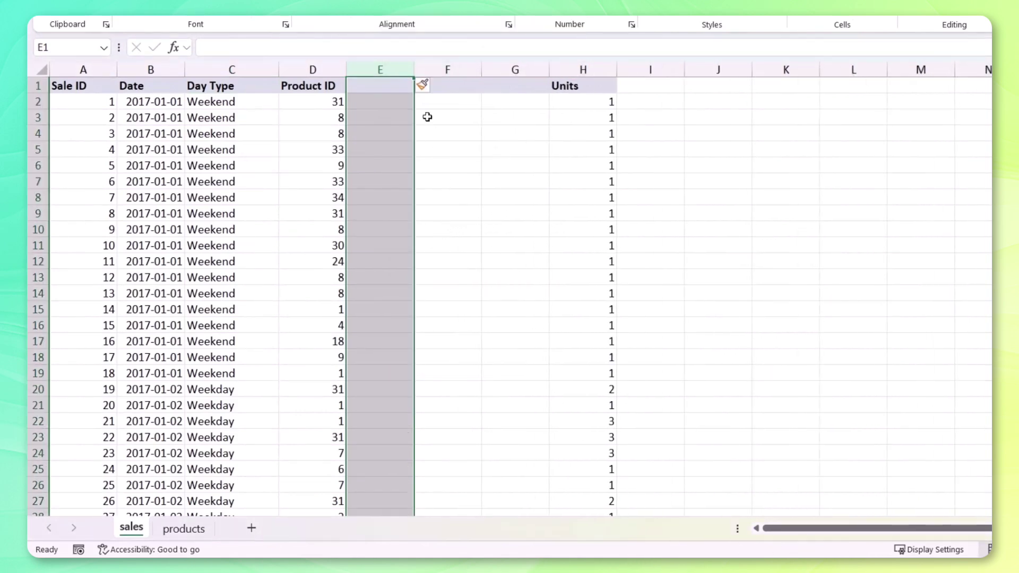
Step: Copy the Product Name, Product Category and Price headers from the products sheet into sales E1:G1 as values and auto-fit columns E and F
left_click_drag(396, 87, 517, 85)
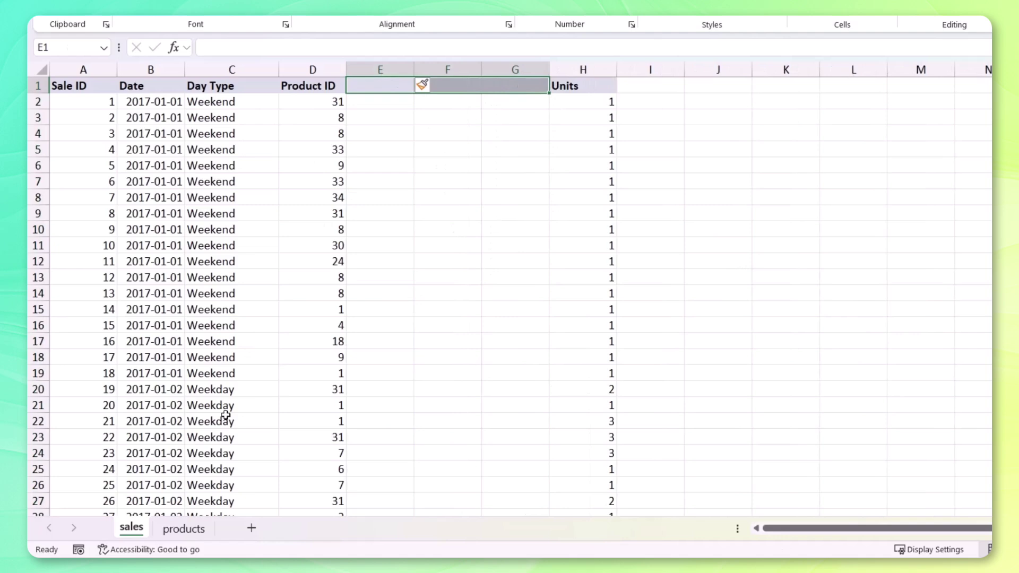
left_click(201, 529)
left_click_drag(212, 85, 366, 86)
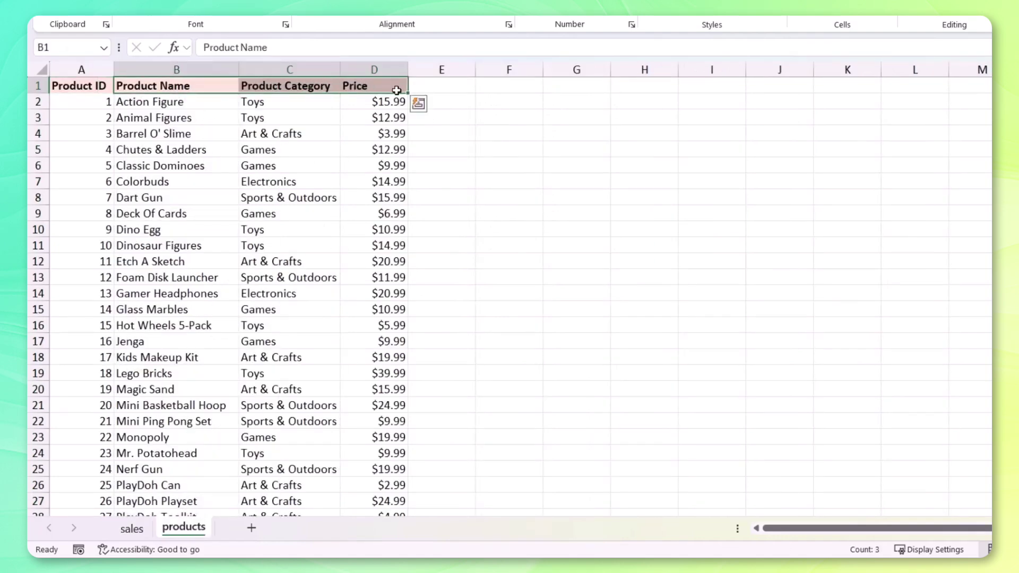
key("ctrl+c")
left_click(131, 528)
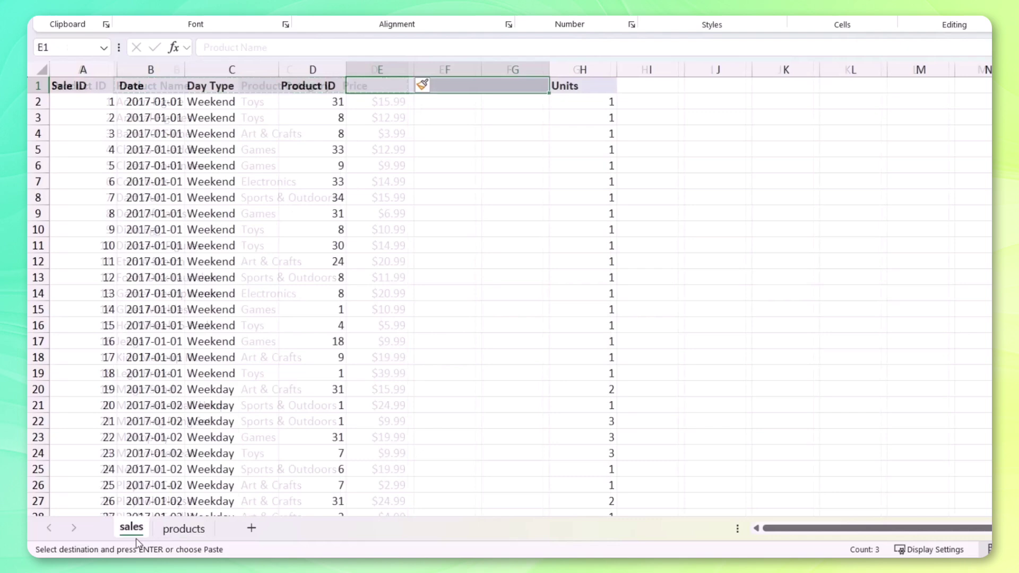
left_click(387, 85)
key("ctrl+shift+v")
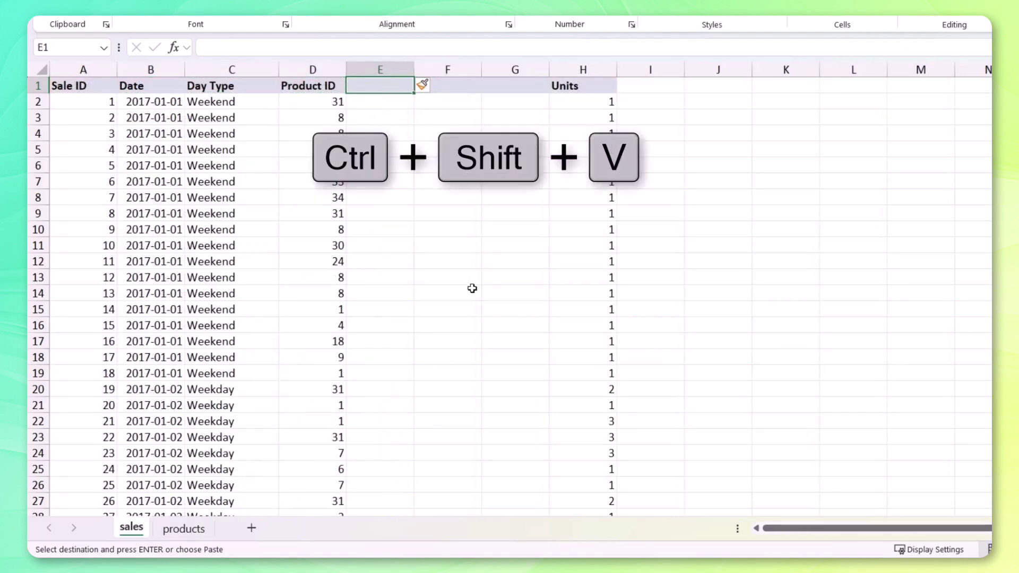
left_click_drag(400, 69, 439, 68)
double_click(415, 69)
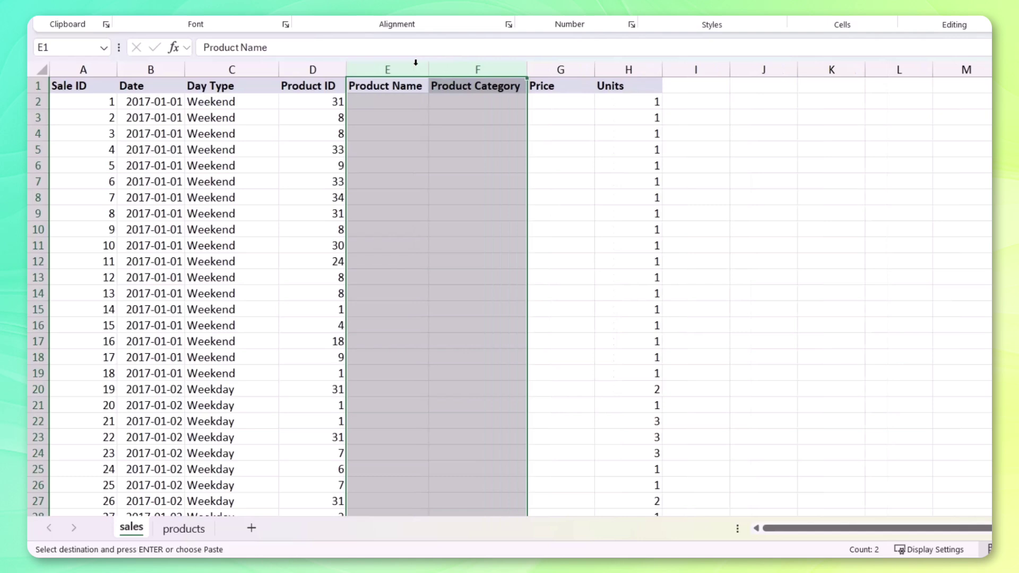
Step: Start an XLOOKUP formula in cell E2 with D2 as the lookup value and products!A:A as the lookup array
left_click(399, 102)
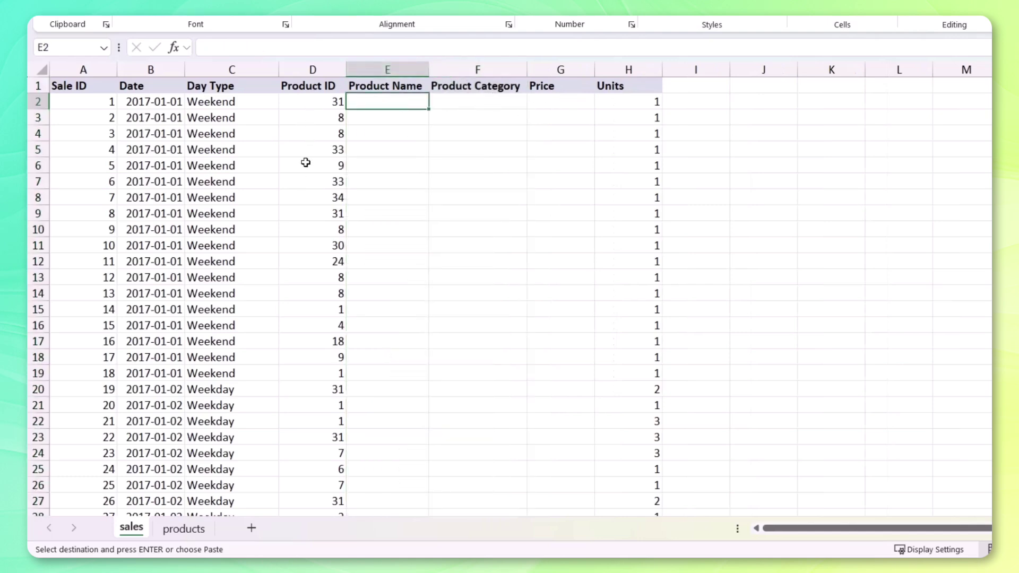
type("=XLOO")
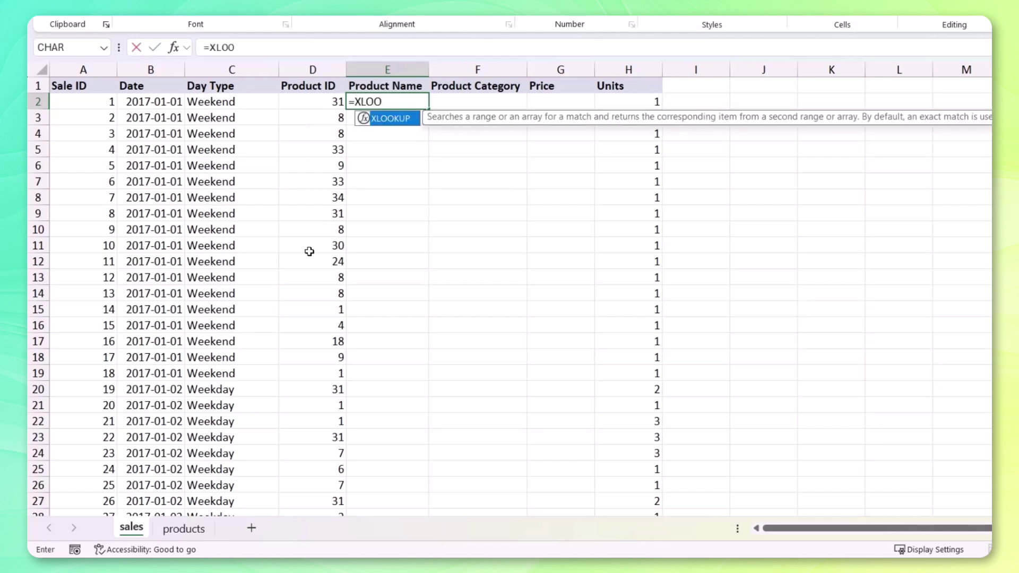
key("Tab")
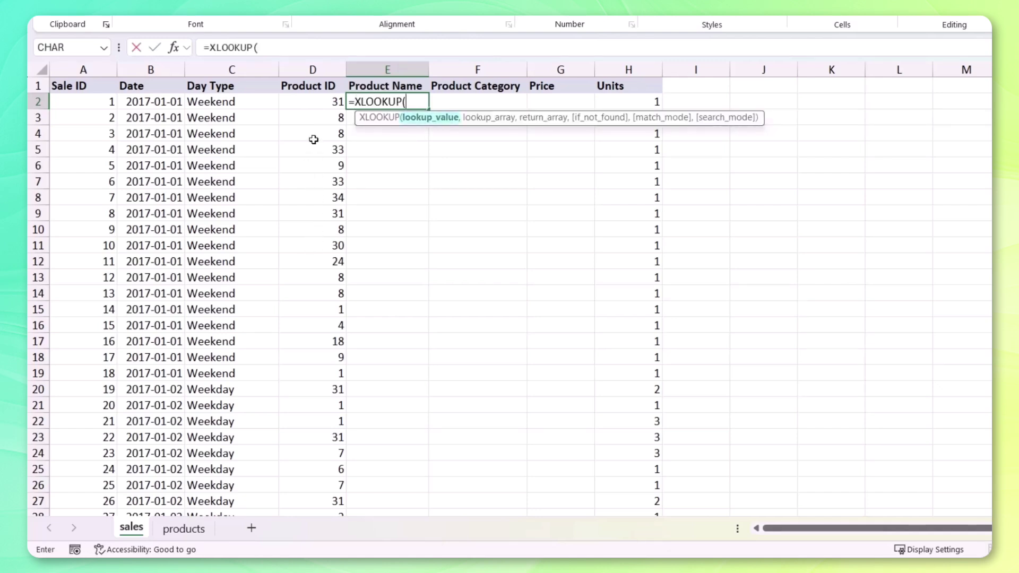
left_click(317, 103)
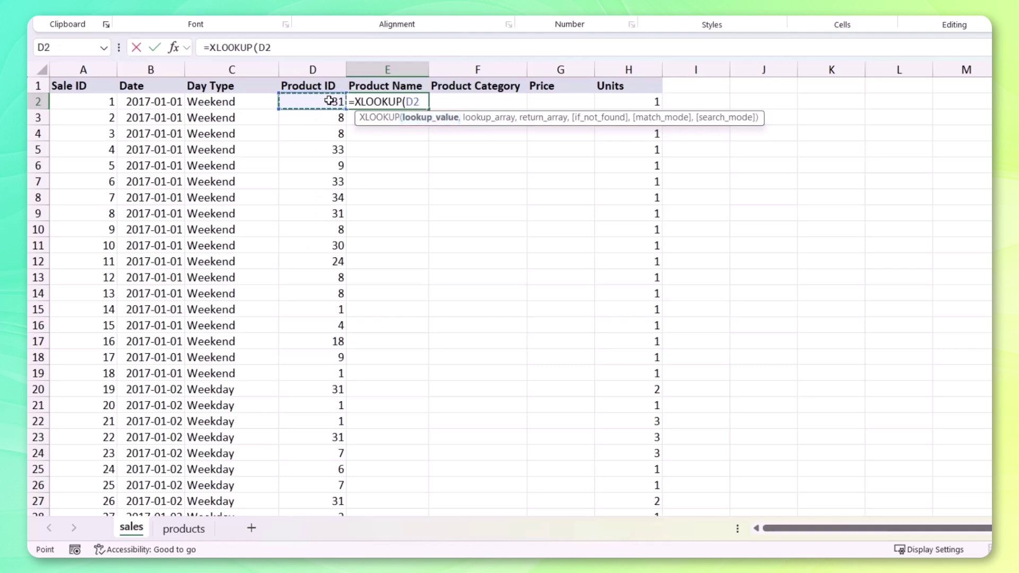
type(",")
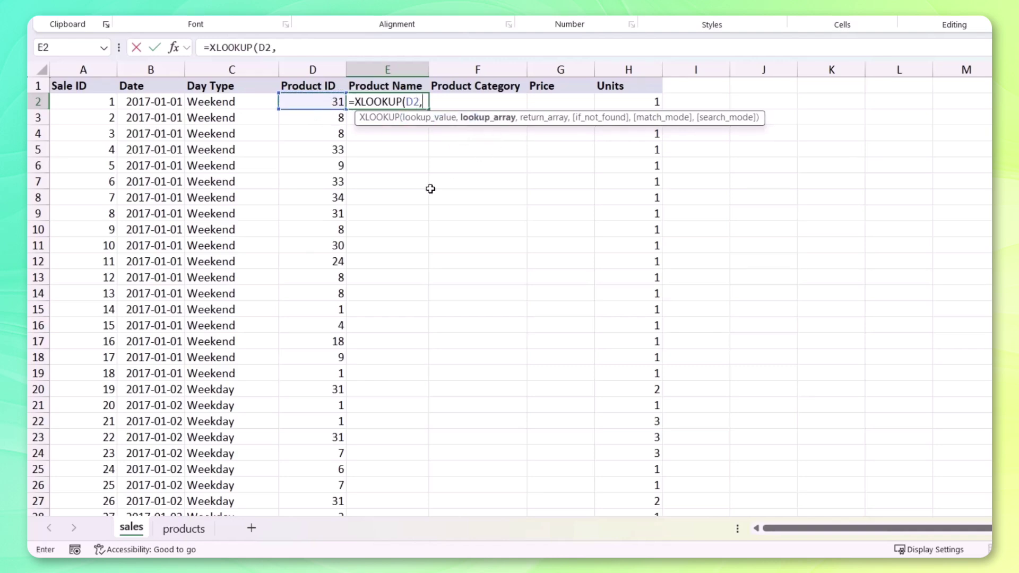
left_click(184, 528)
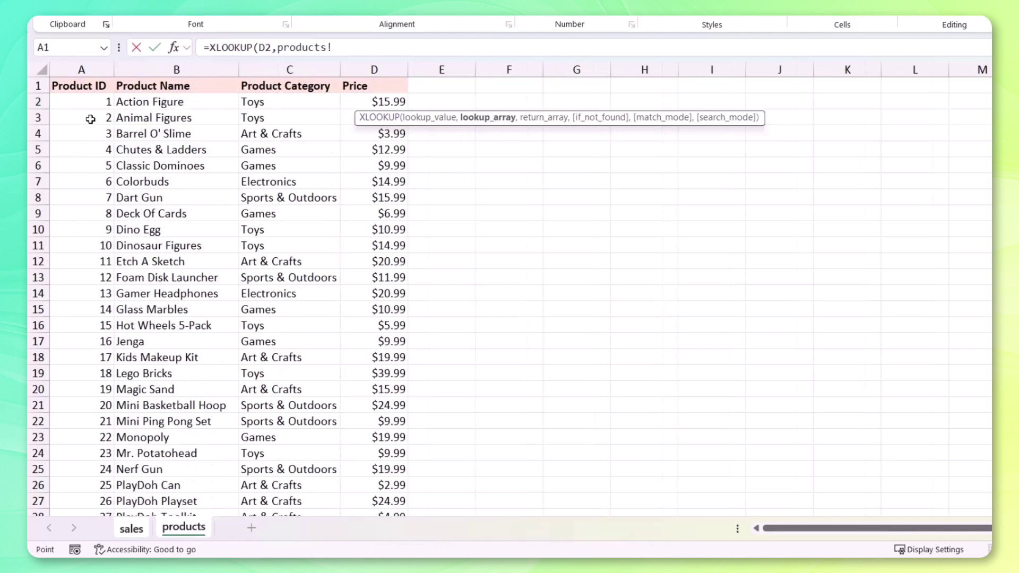
left_click(87, 70)
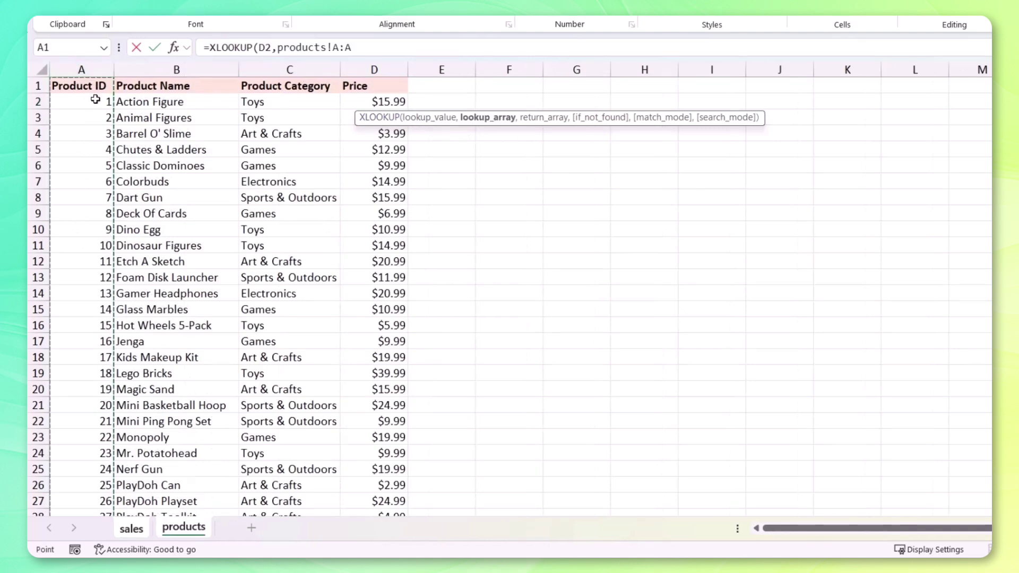
scroll(95, 100, "down", 5)
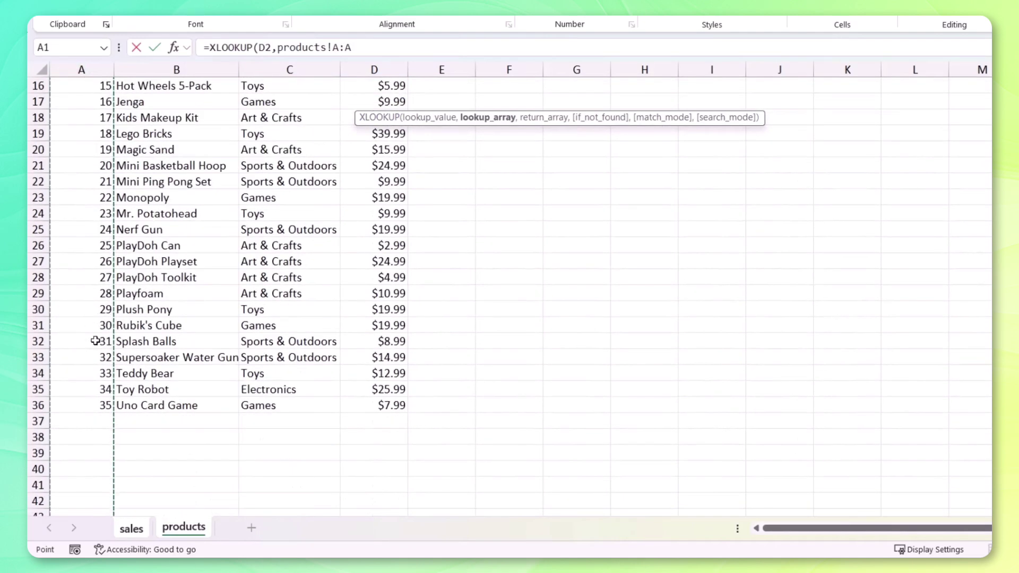
type(",")
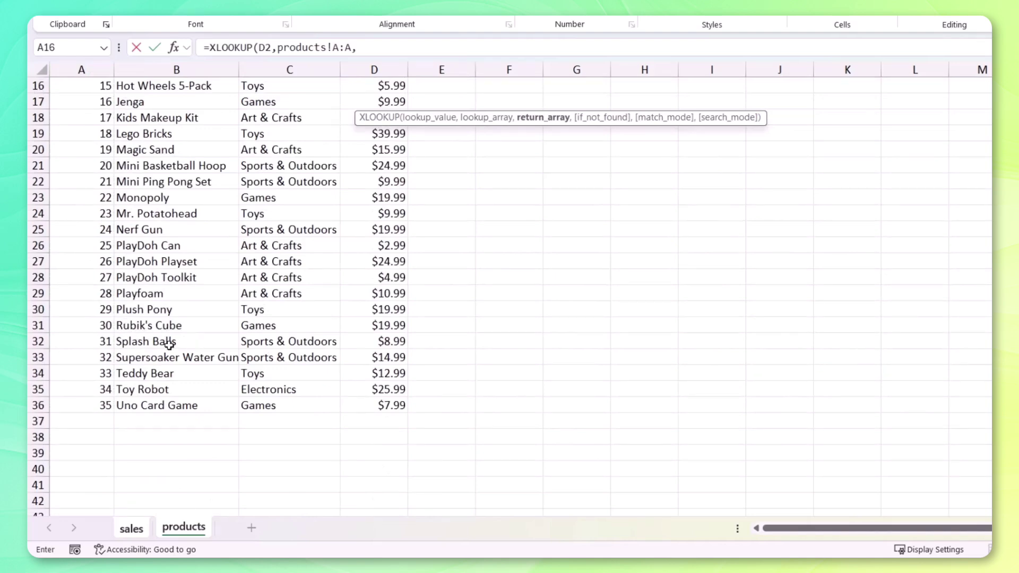
Step: Use products!B:B as the XLOOKUP return array and complete the formula
scroll(169, 345, "up", 5)
left_click(179, 68)
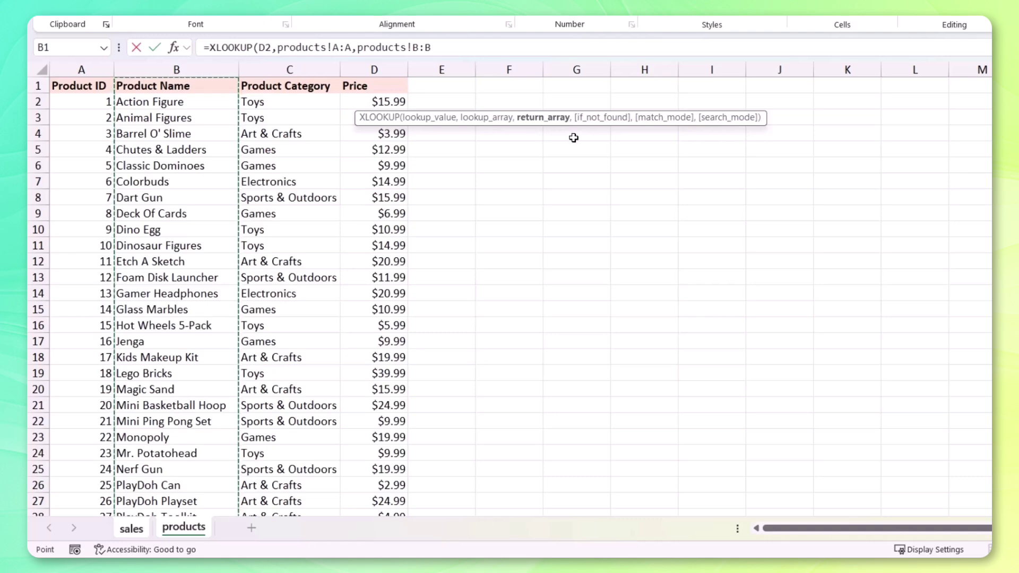
type(")")
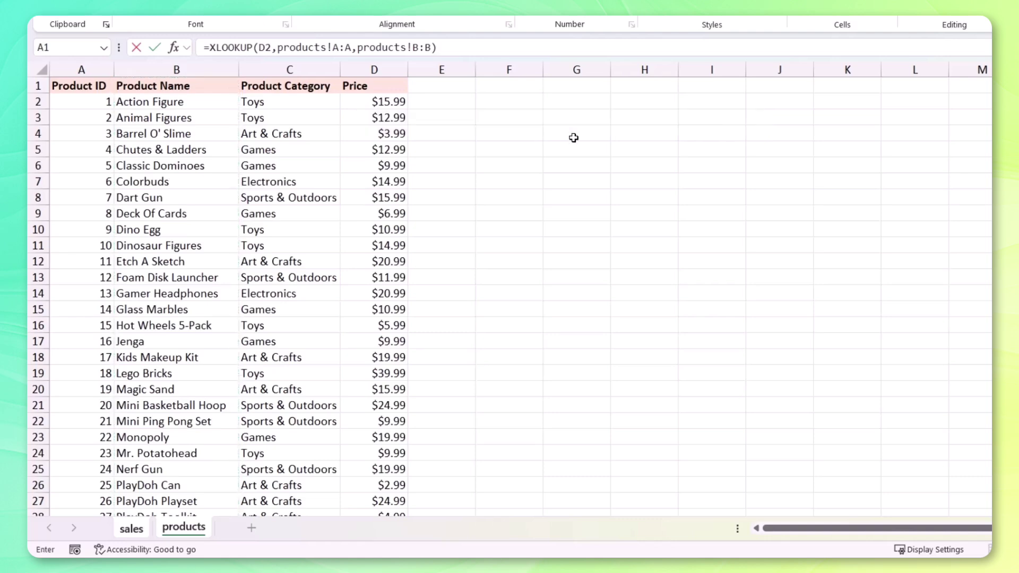
key("Return")
Step: Lock the lookup value's column in E2's XLOOKUP formula so that it reads $D2
left_click(406, 101)
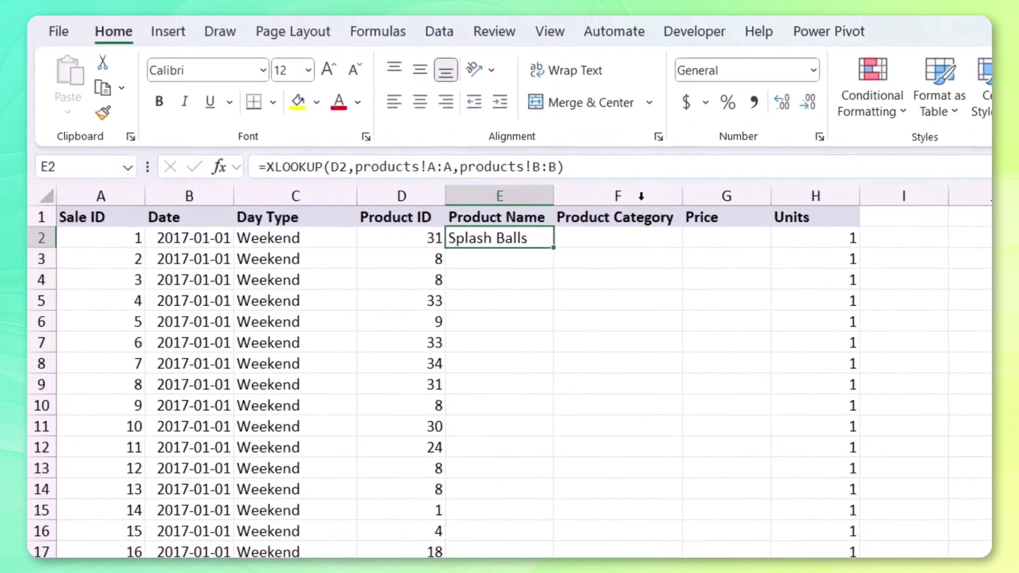
left_click(479, 47)
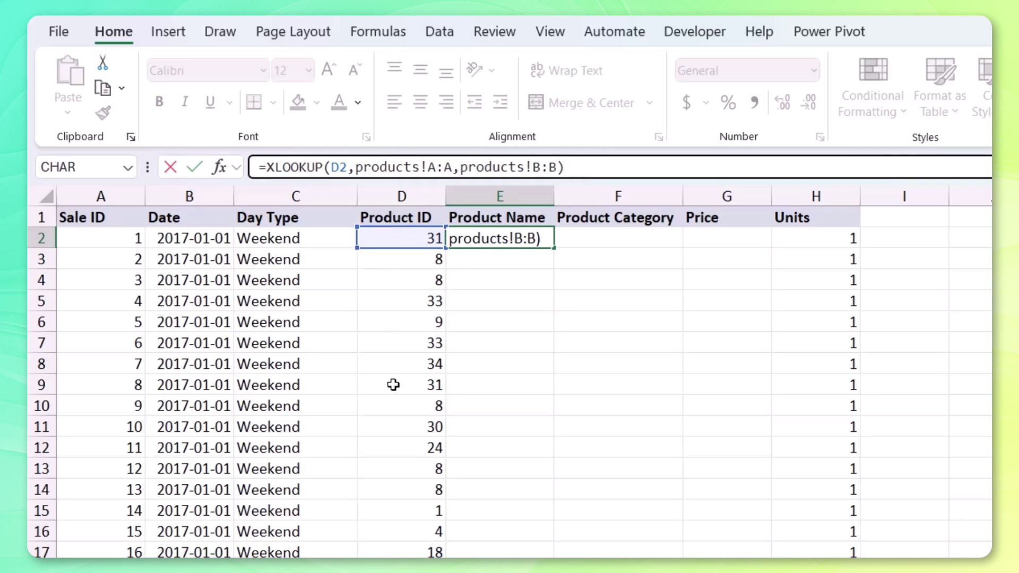
left_click(342, 169)
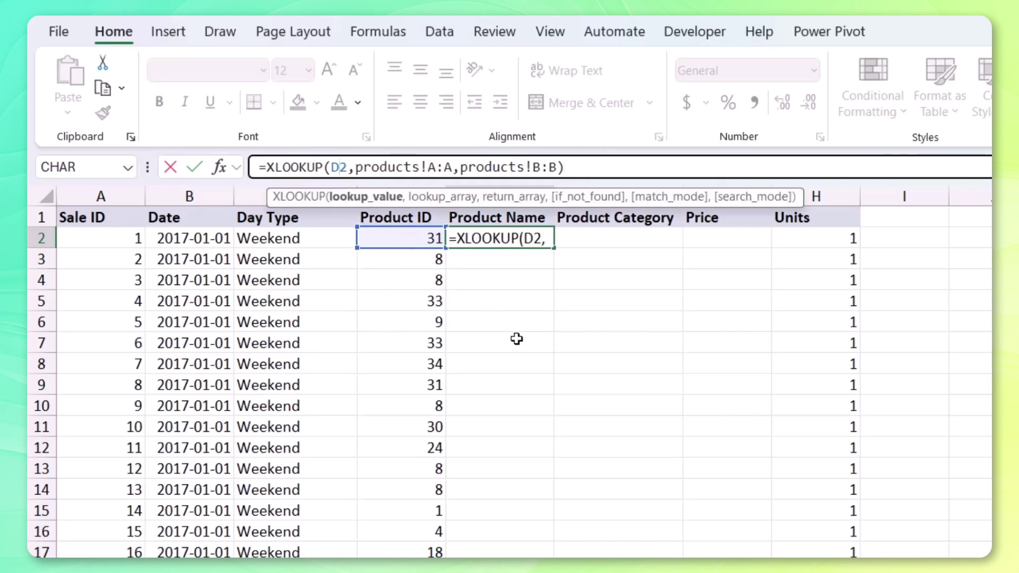
key("F4")
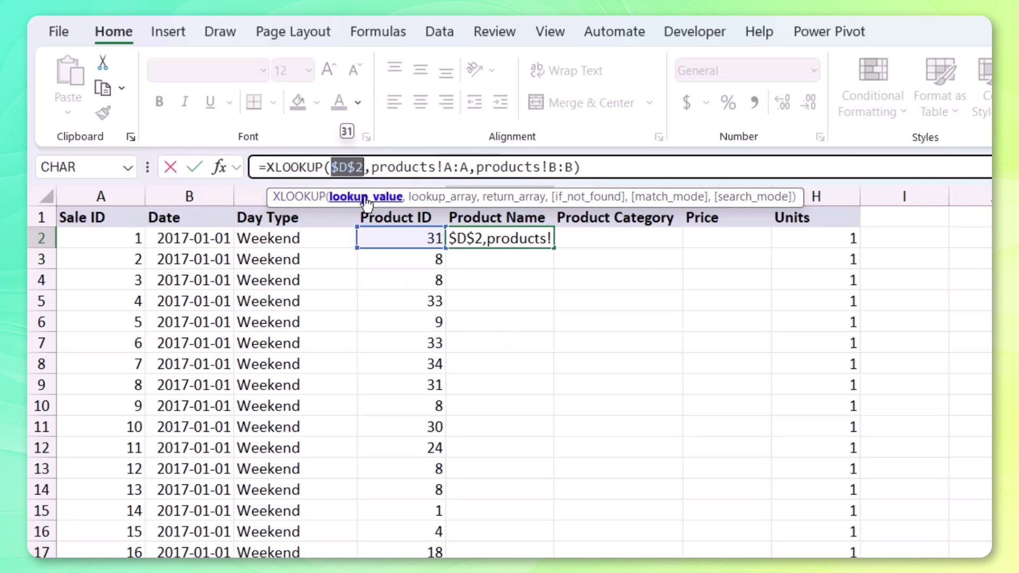
key("F4")
key("F4")
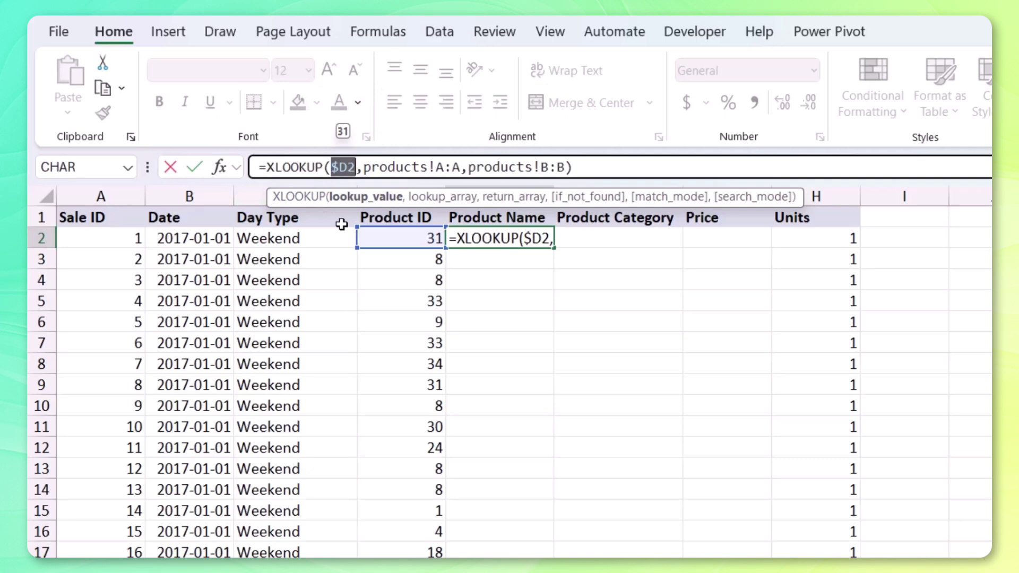
left_click(356, 166)
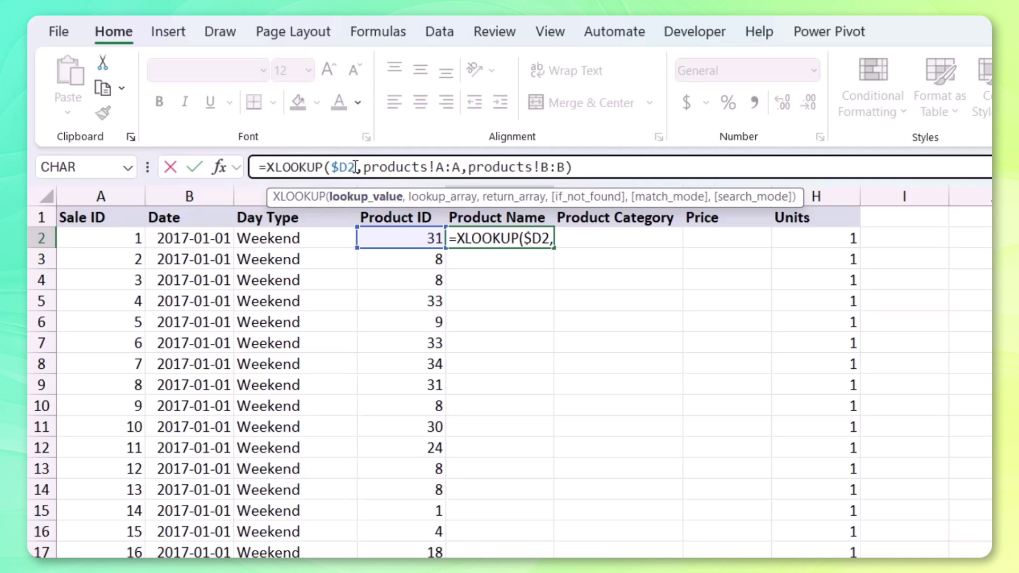
Step: Make the lookup array in E2's XLOOKUP formula absolute as products!$A:$A and complete the formula
left_click(452, 167)
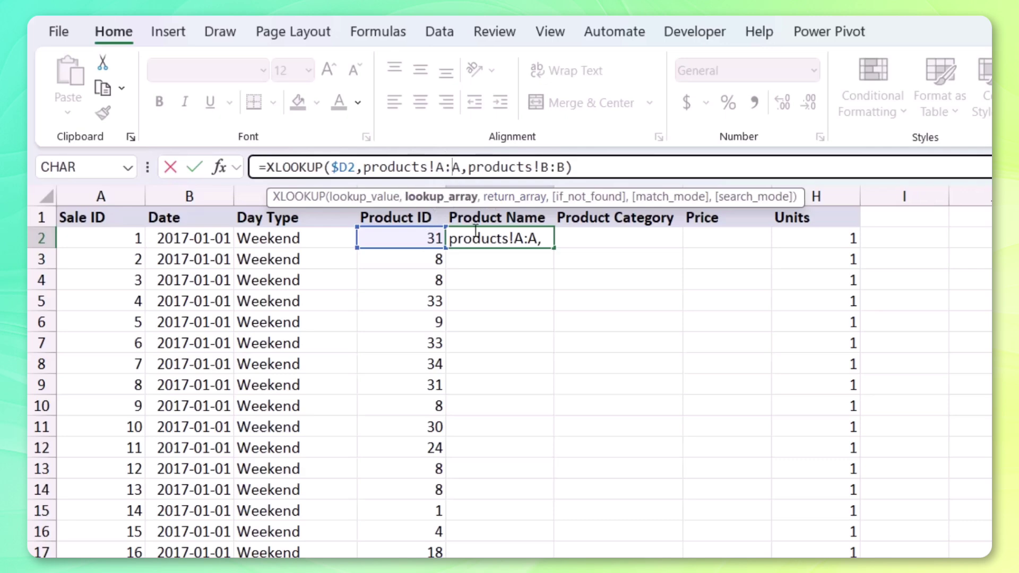
left_click(452, 167)
key("F4")
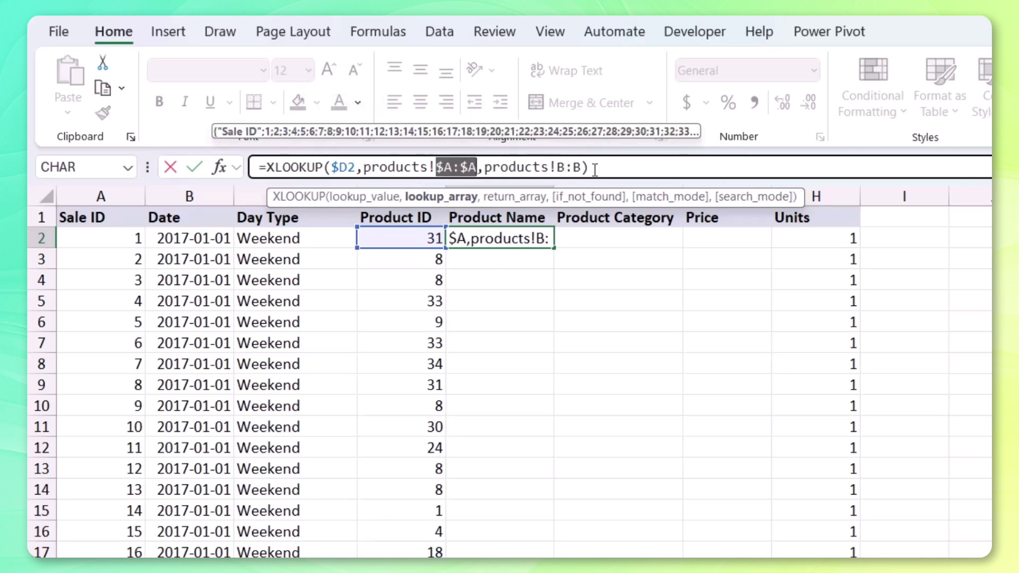
left_click(574, 168)
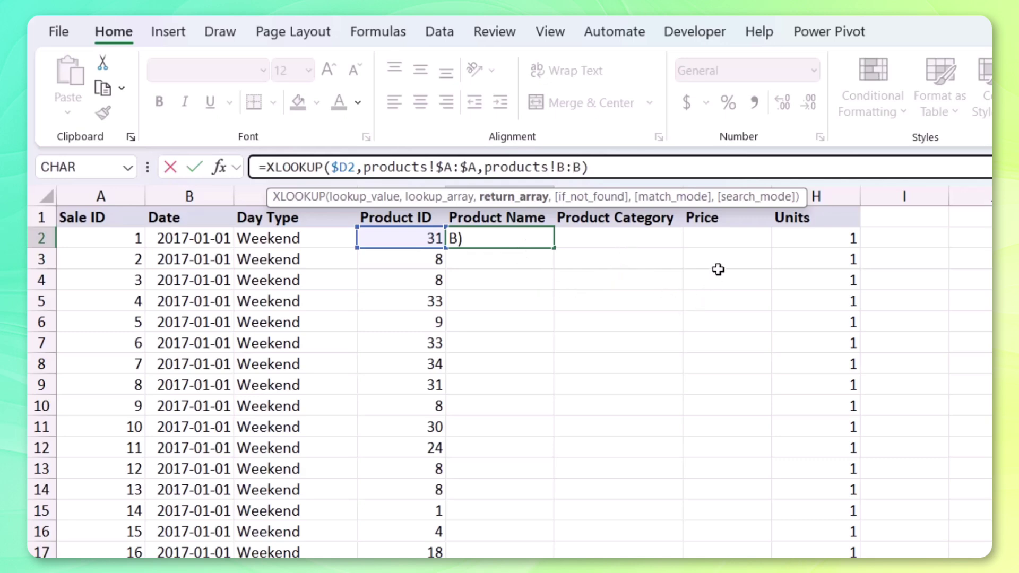
key("Return")
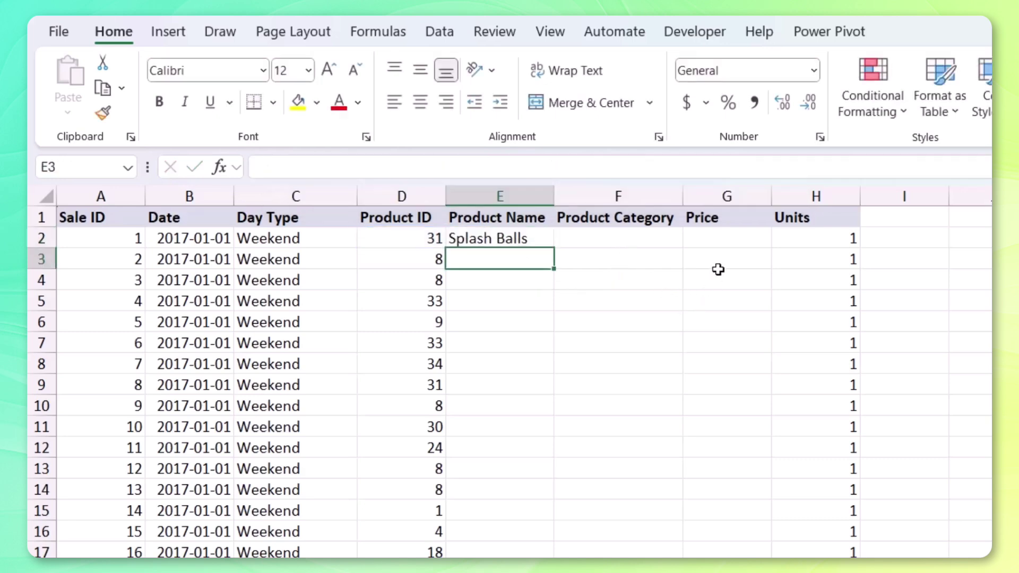
Step: Fill the XLOOKUP formula from E2 across to G2 and check the formulas in F2 and G2
left_click(540, 238)
left_click_drag(554, 247, 649, 242)
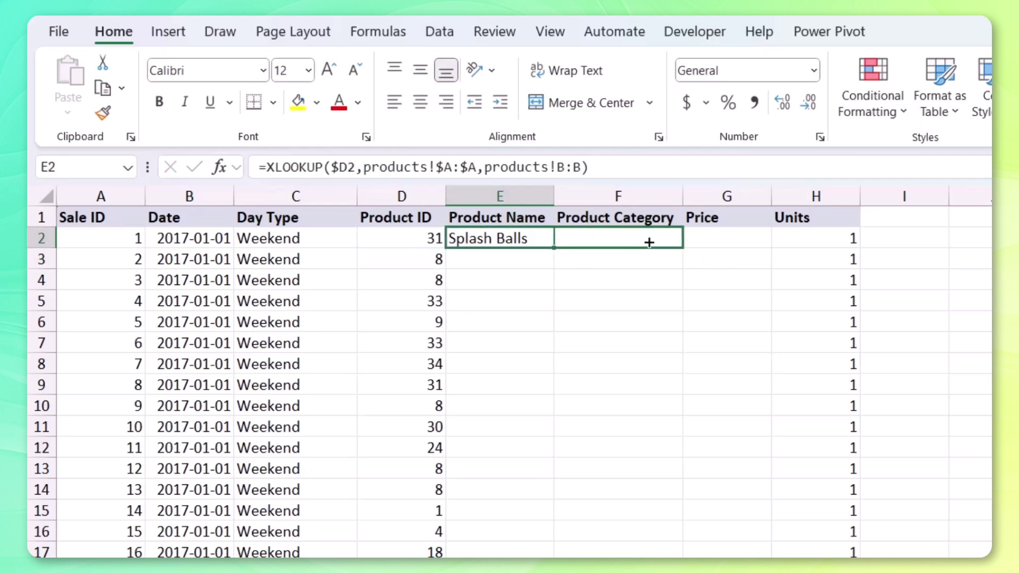
left_click_drag(712, 240, 738, 238)
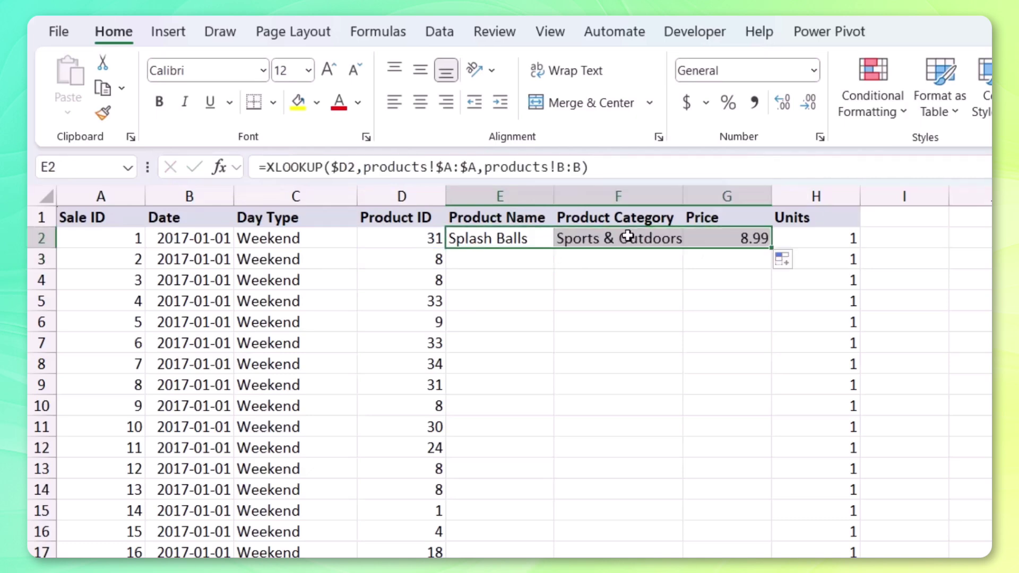
left_click(624, 234)
left_click(735, 241)
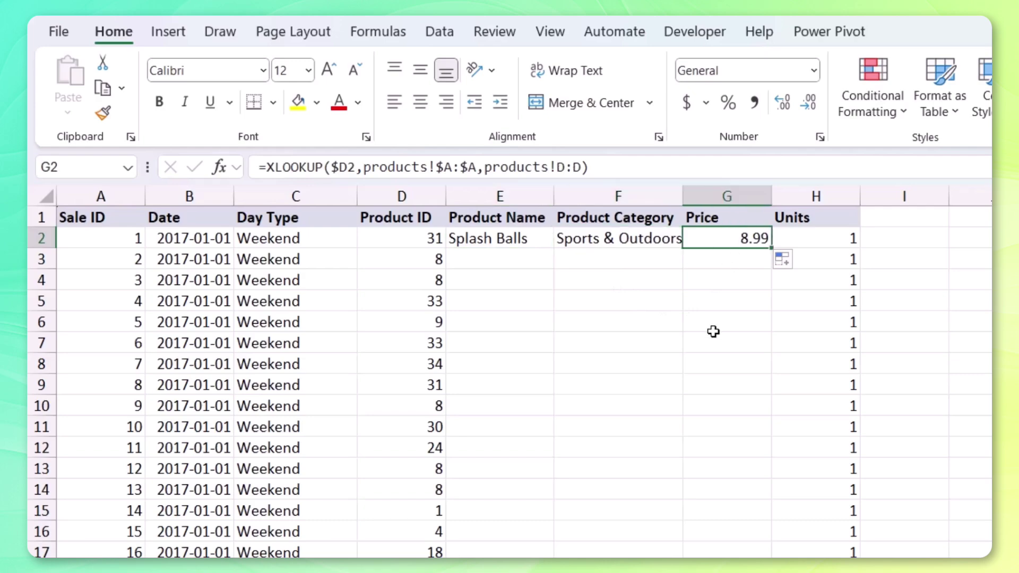
Step: Fill the lookup formulas in E2:G2 down through all sales rows
left_click_drag(523, 238, 754, 239)
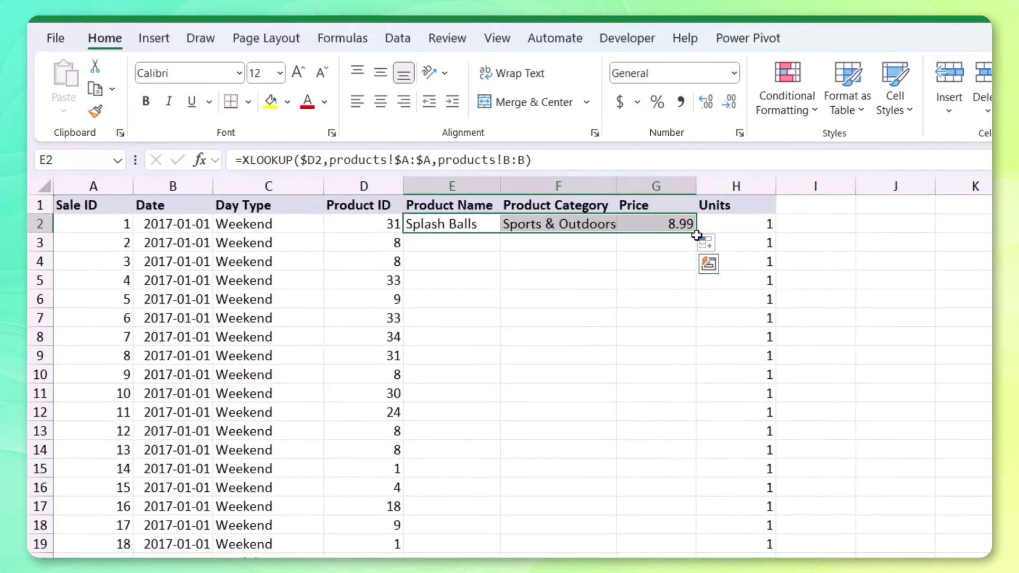
double_click(697, 235)
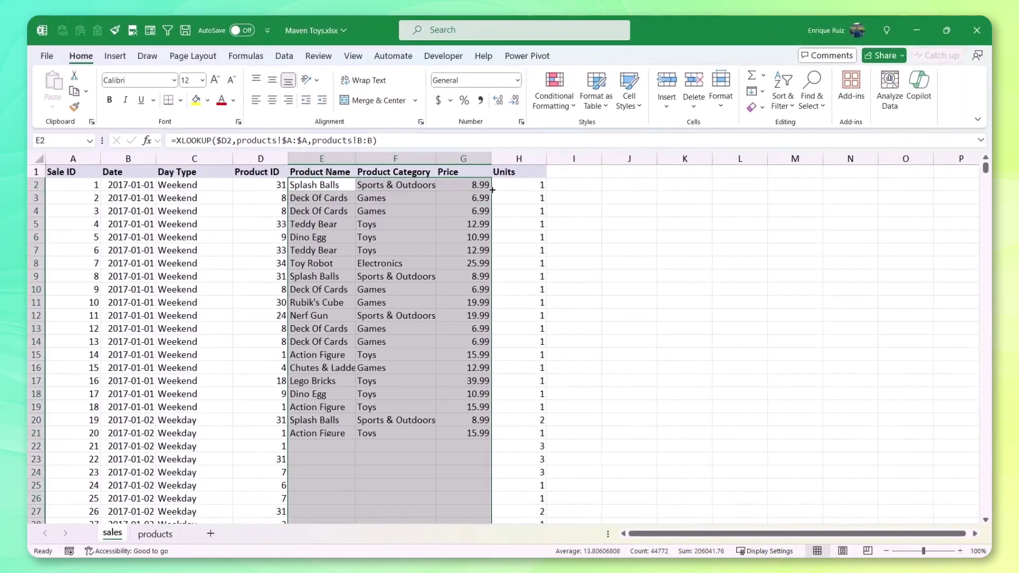
left_click(335, 235)
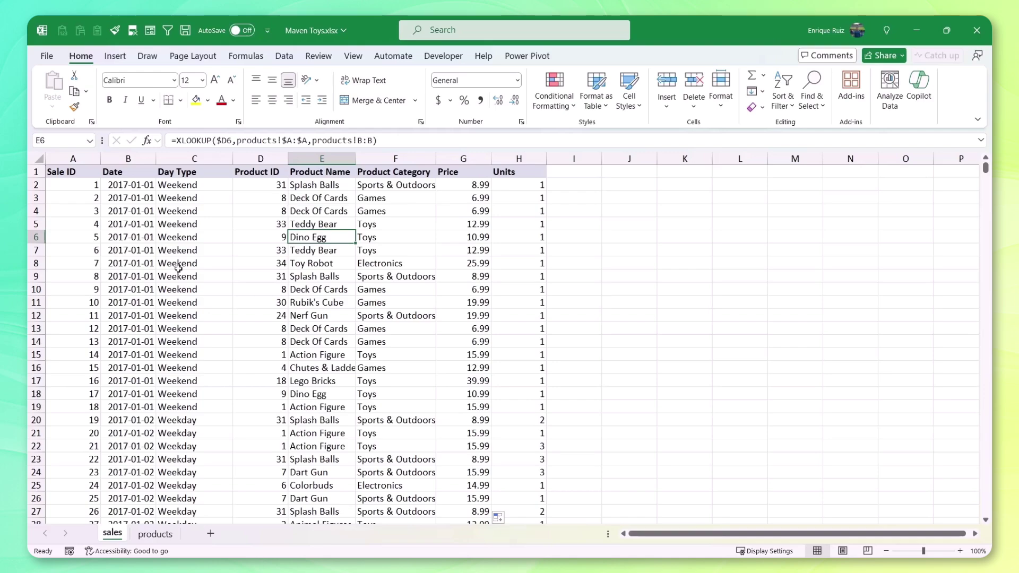
Step: Add a Revenue header in cell I1 beside the Units column
left_click(574, 172)
type("Rev")
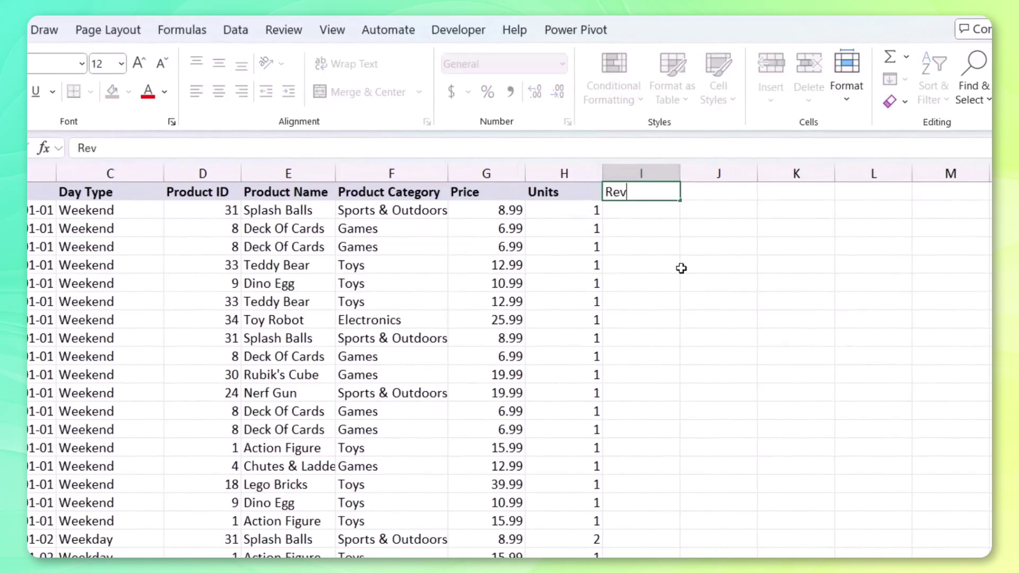
type("enue")
key("Return")
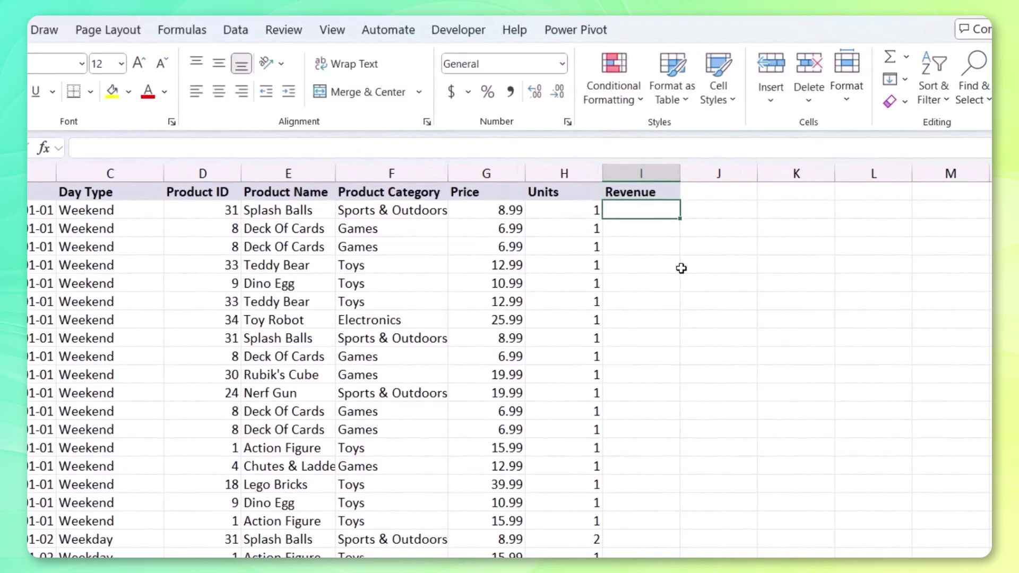
Step: Enter the formula =G2*H2 in cell I2 to multiply price by units
type("=")
key("Left")
key("Left")
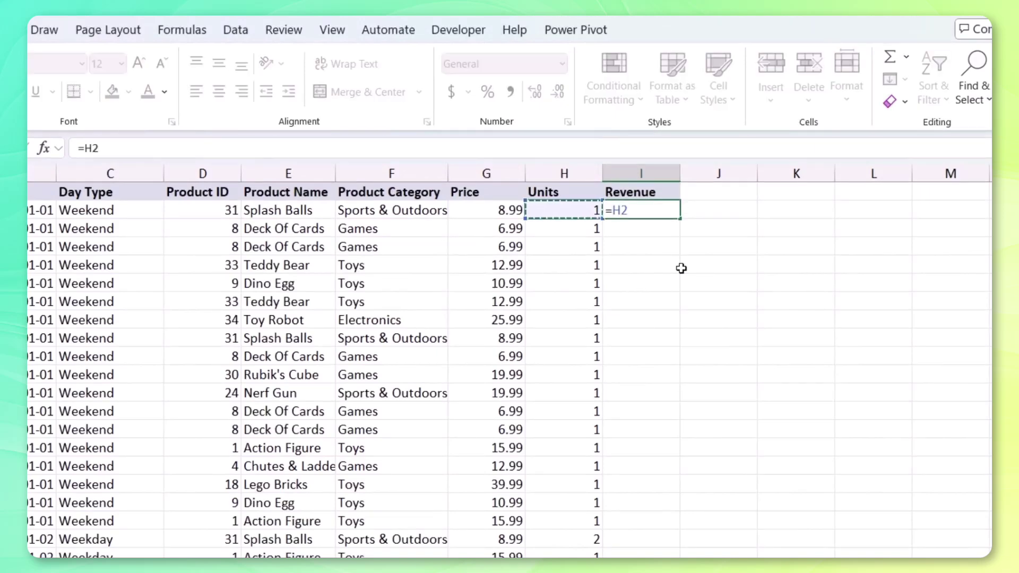
type("*")
key("Left")
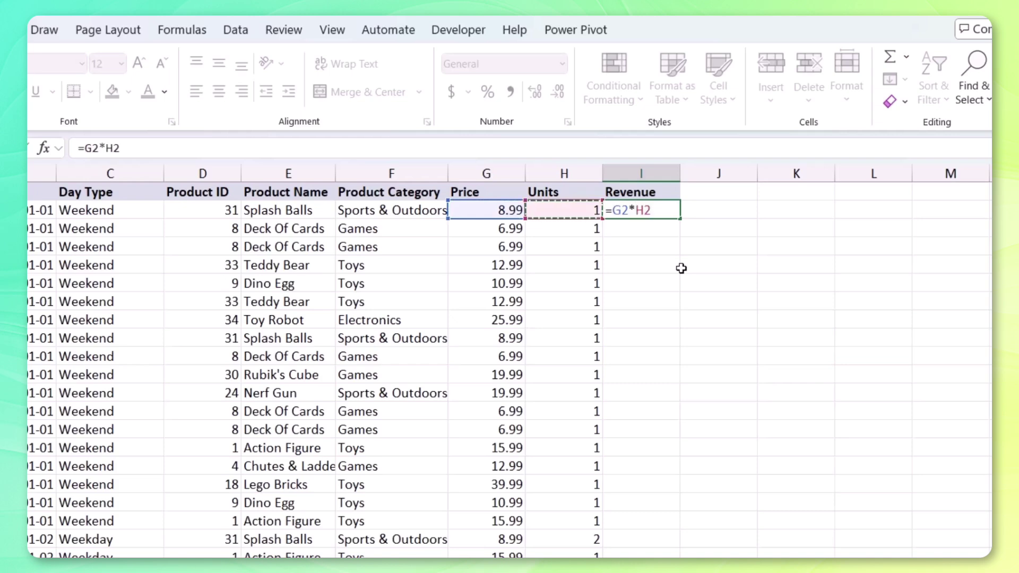
key("Return")
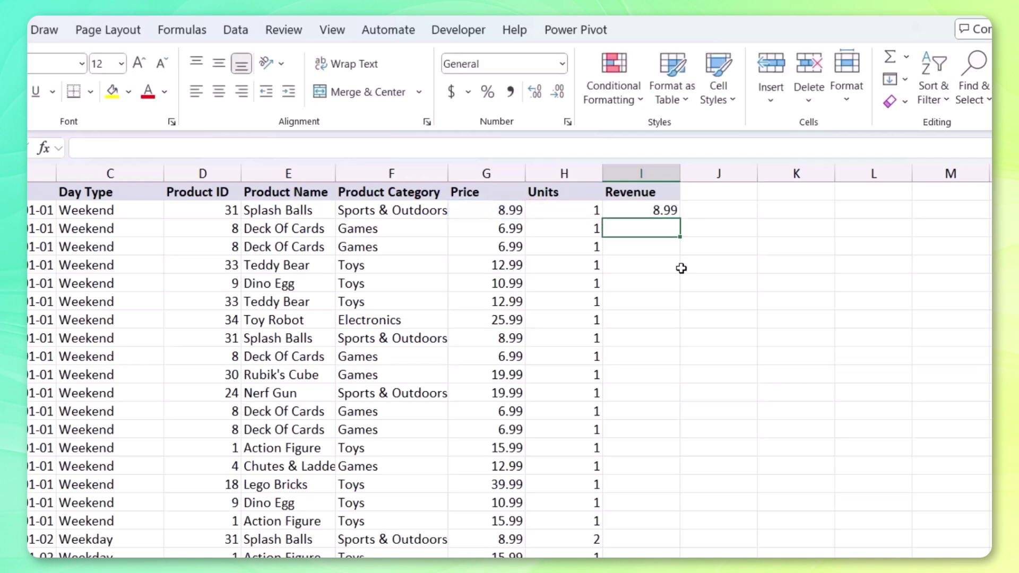
Step: Format I2 as Currency with 2 decimal places and the $ symbol, and fill its formula down the Revenue column
key("Up")
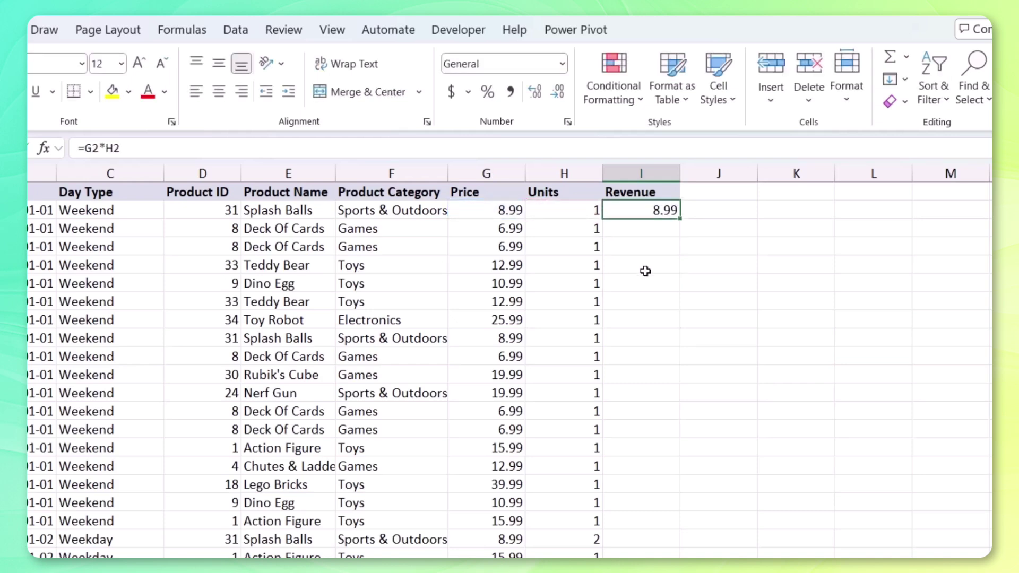
left_click(564, 64)
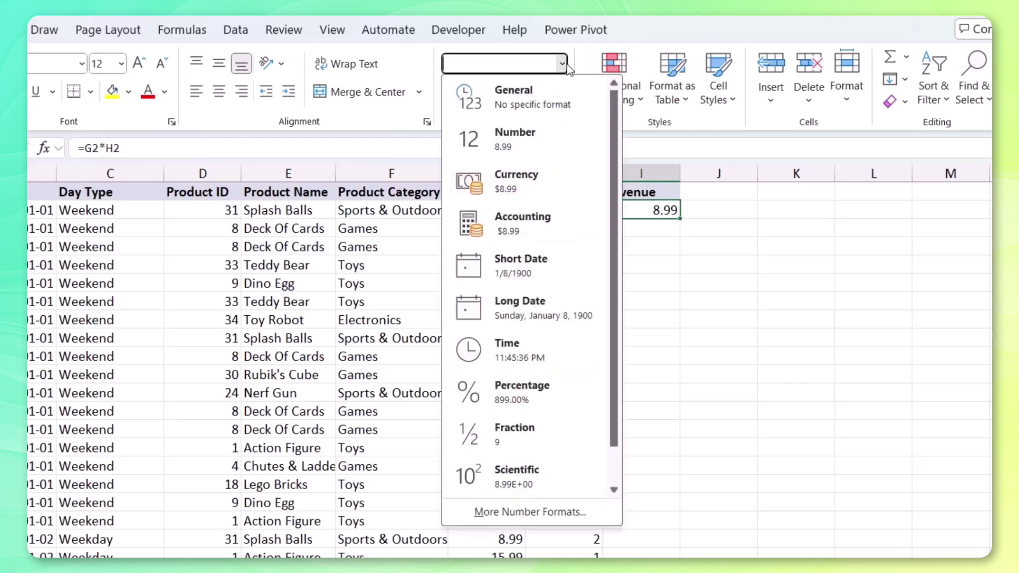
key("Escape")
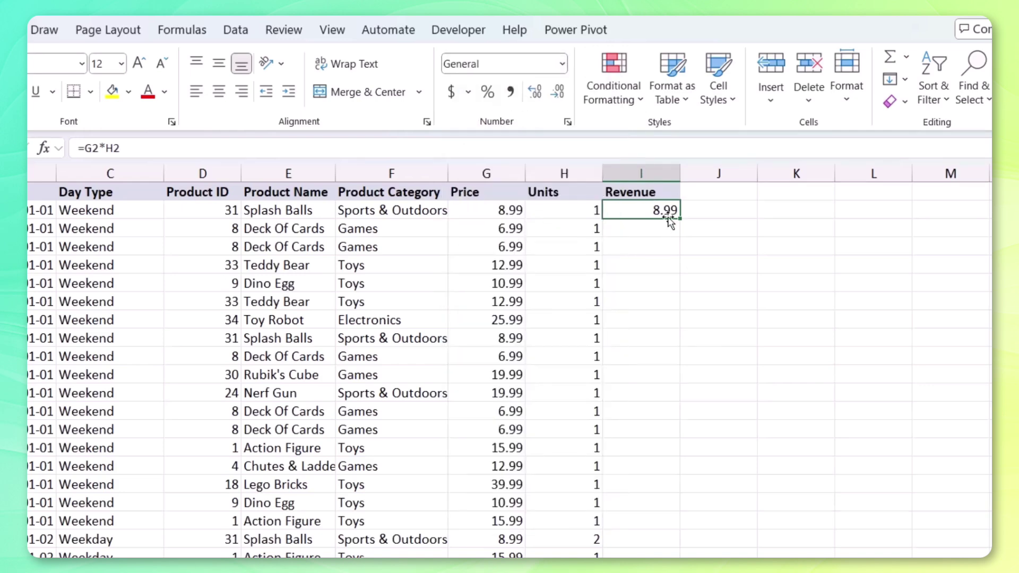
key("ctrl+1")
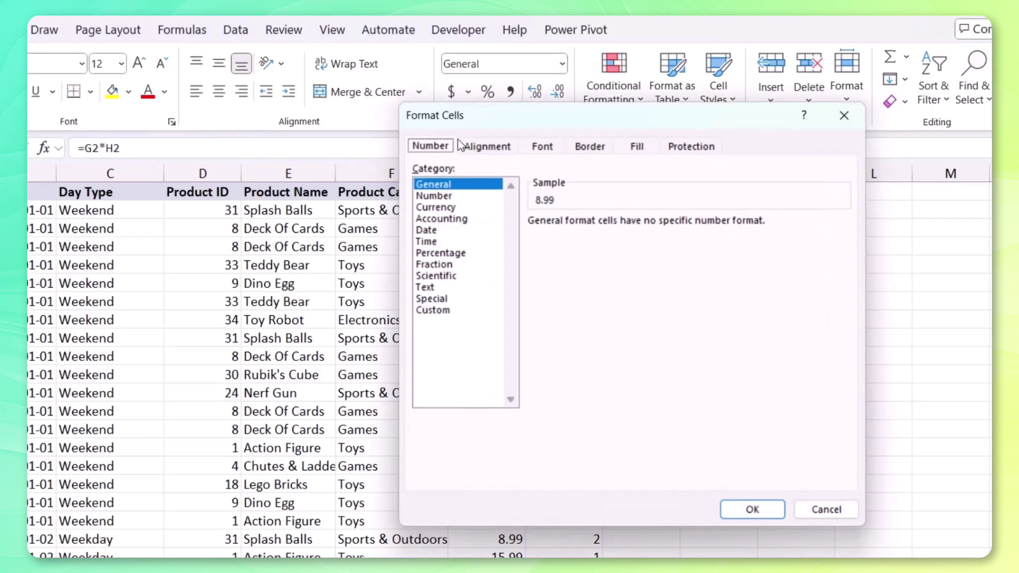
left_click(447, 208)
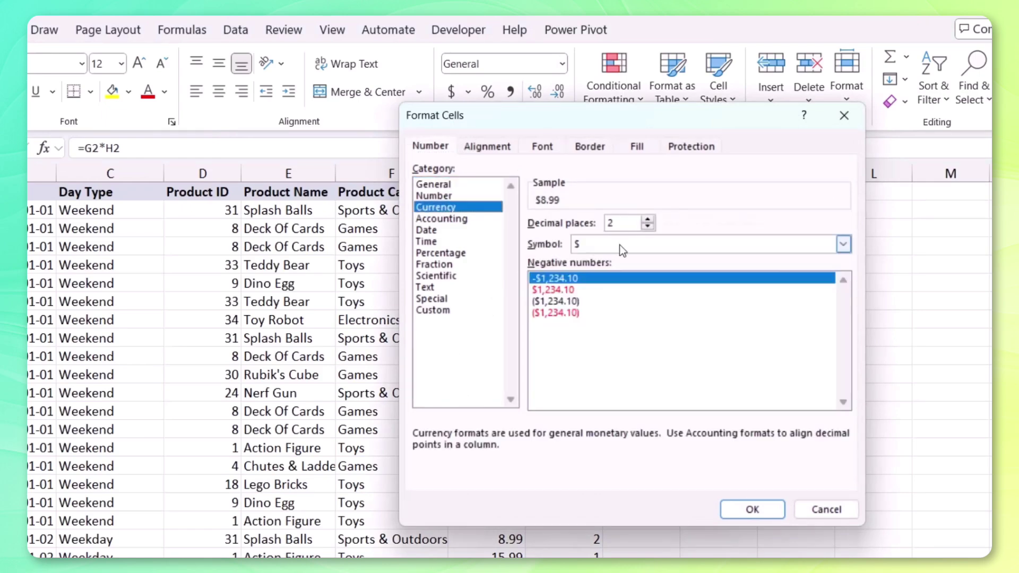
left_click(762, 503)
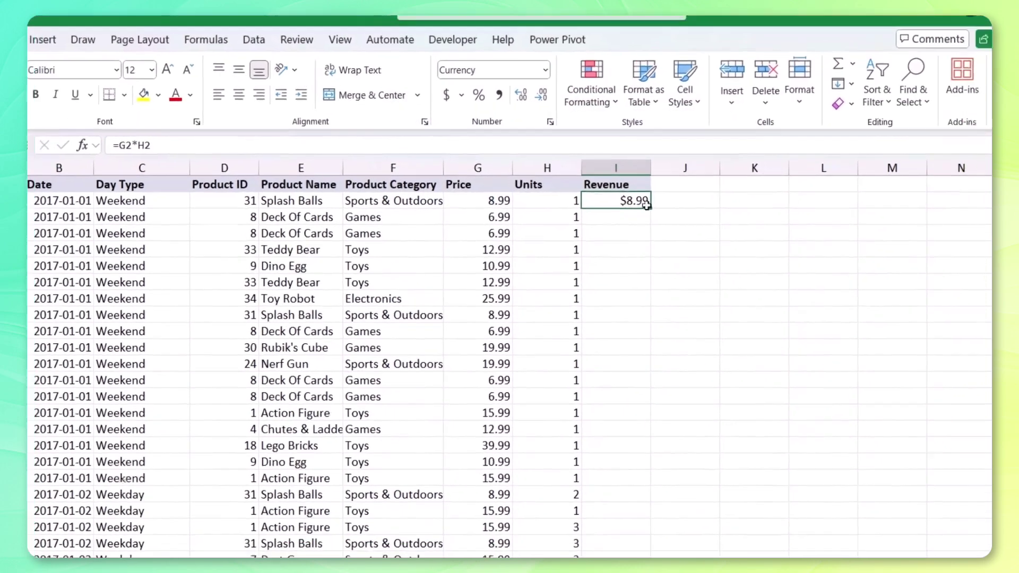
double_click(650, 207)
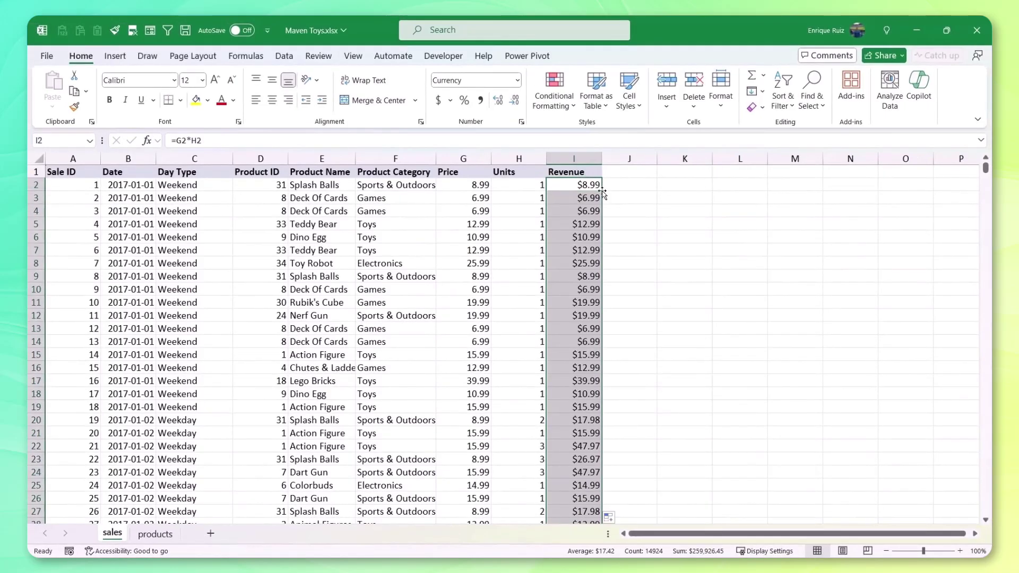
Step: Insert a PivotTable based on sales!$A$1:$I$14925 on a new worksheet
left_click(482, 234)
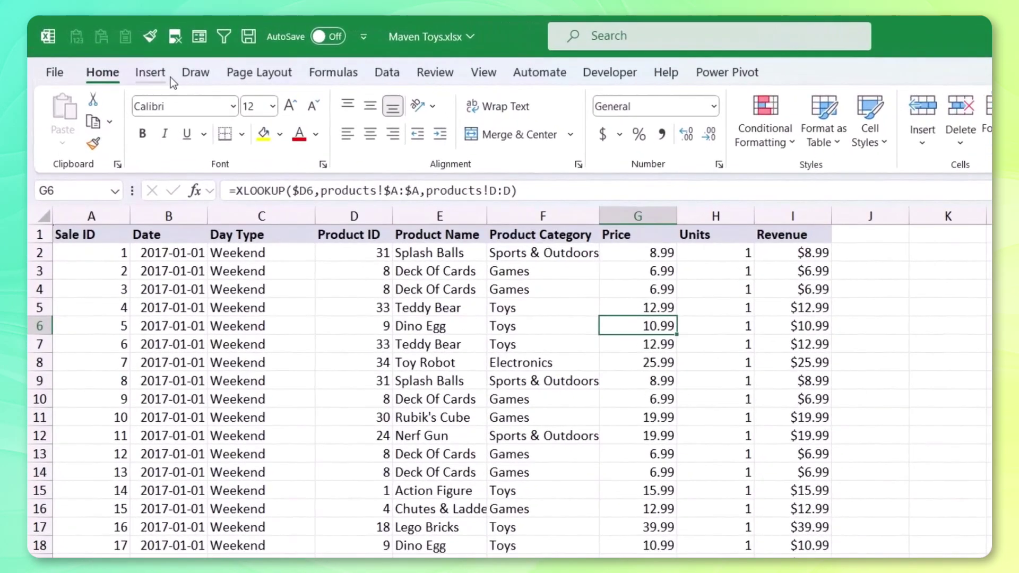
left_click(121, 57)
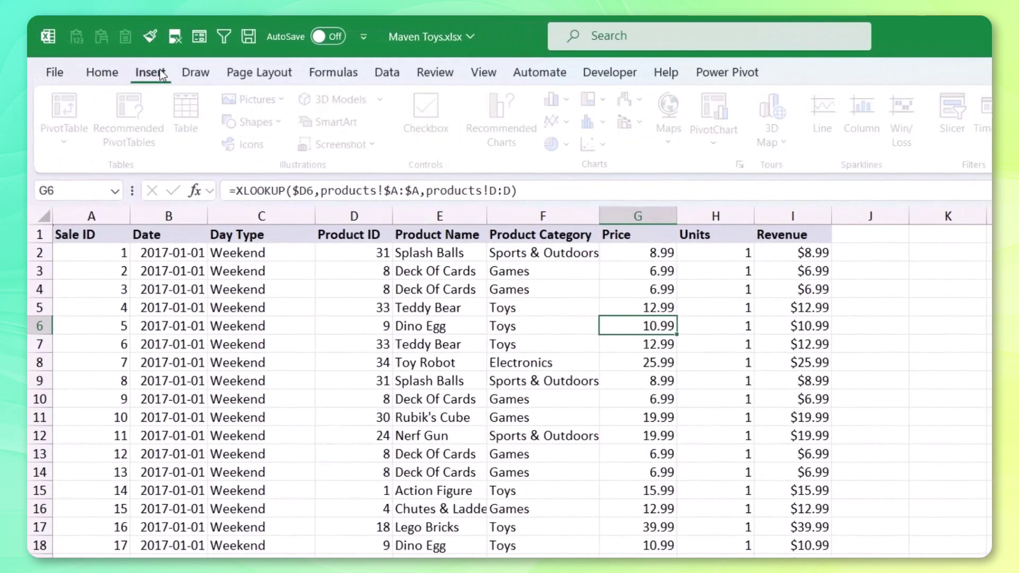
left_click(81, 103)
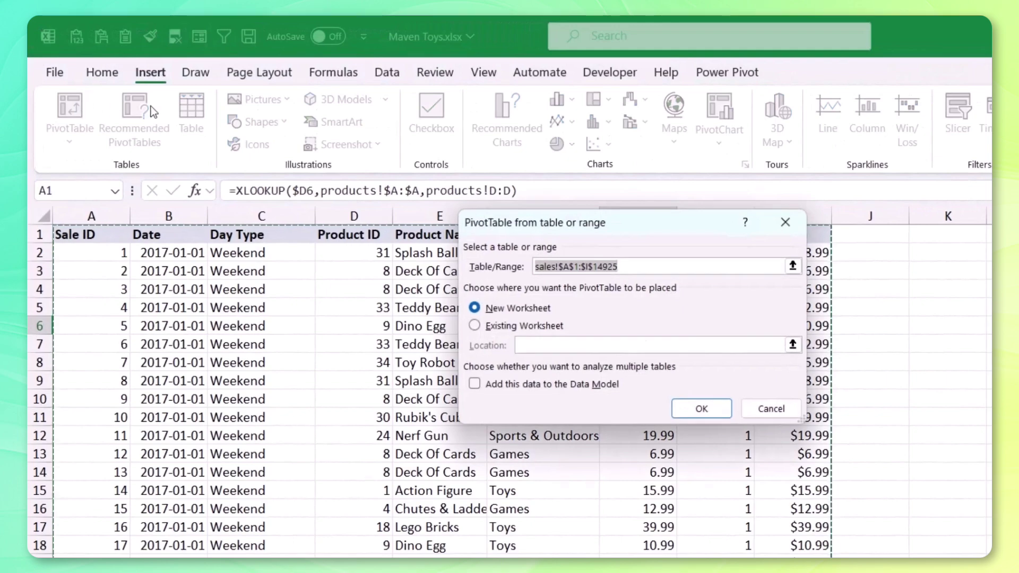
left_click(699, 409)
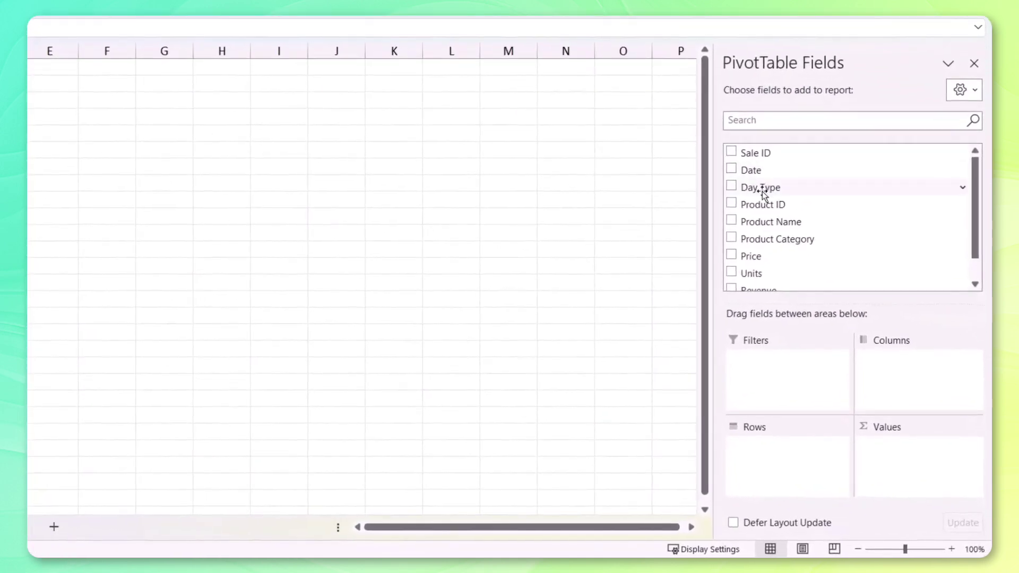
Step: Set Day Type as the PivotTable's row field and sum Revenue as its value field
left_click_drag(787, 187, 789, 457)
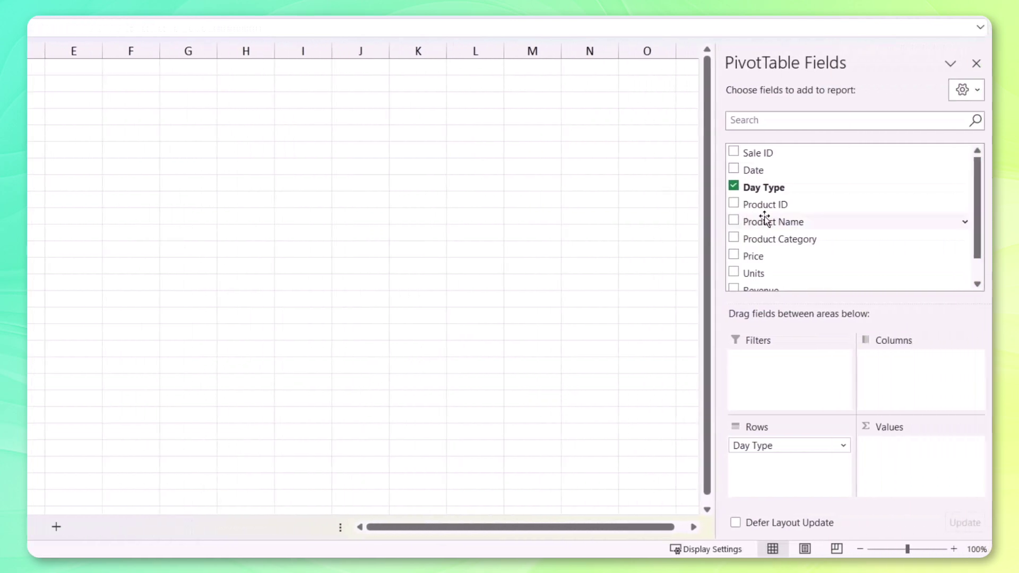
scroll(764, 218, "down", 1)
left_click_drag(770, 264, 892, 460)
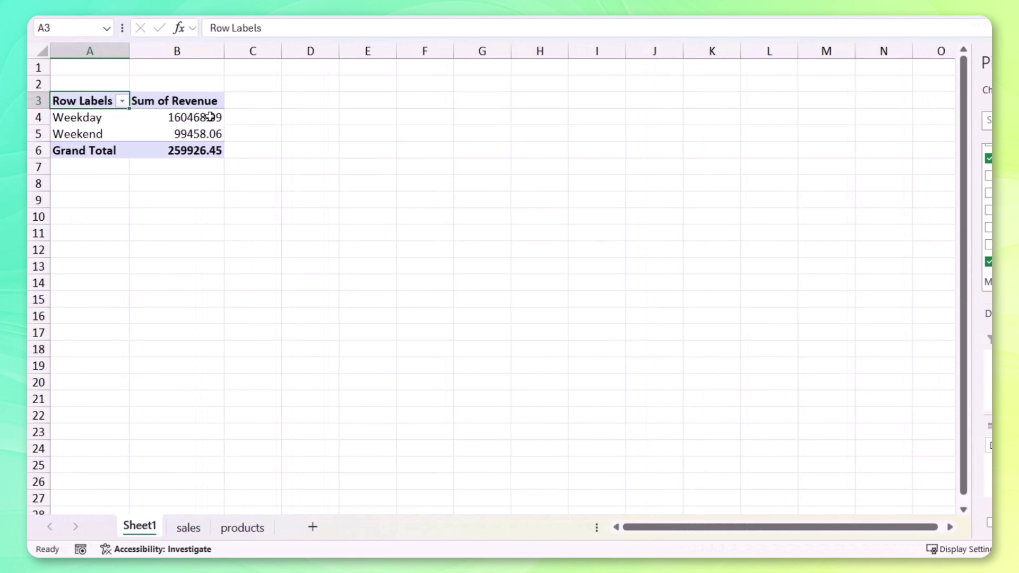
left_click(113, 117)
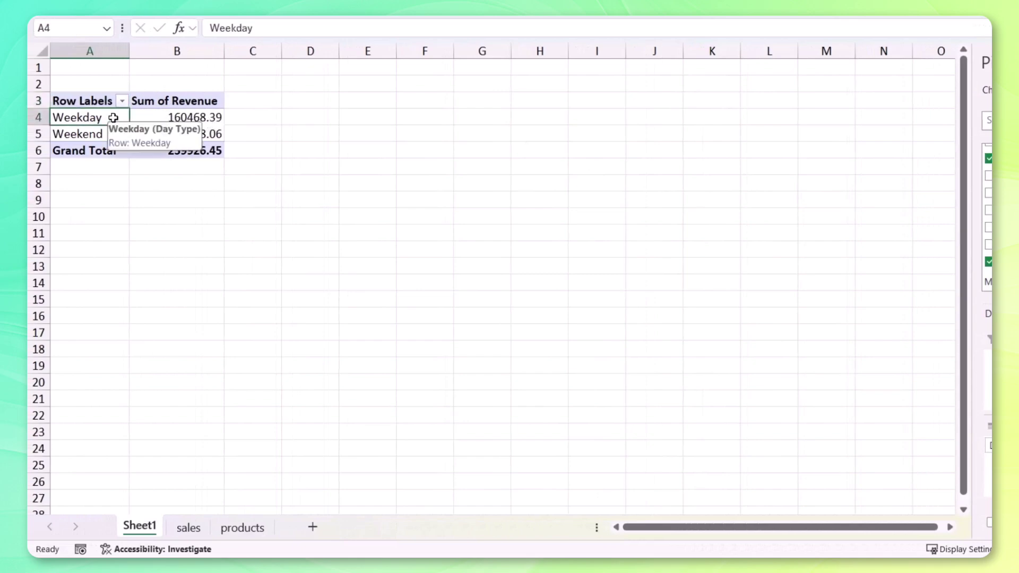
Step: Show the PivotTable's Sum of Revenue values as % of Grand Total
left_click(198, 134)
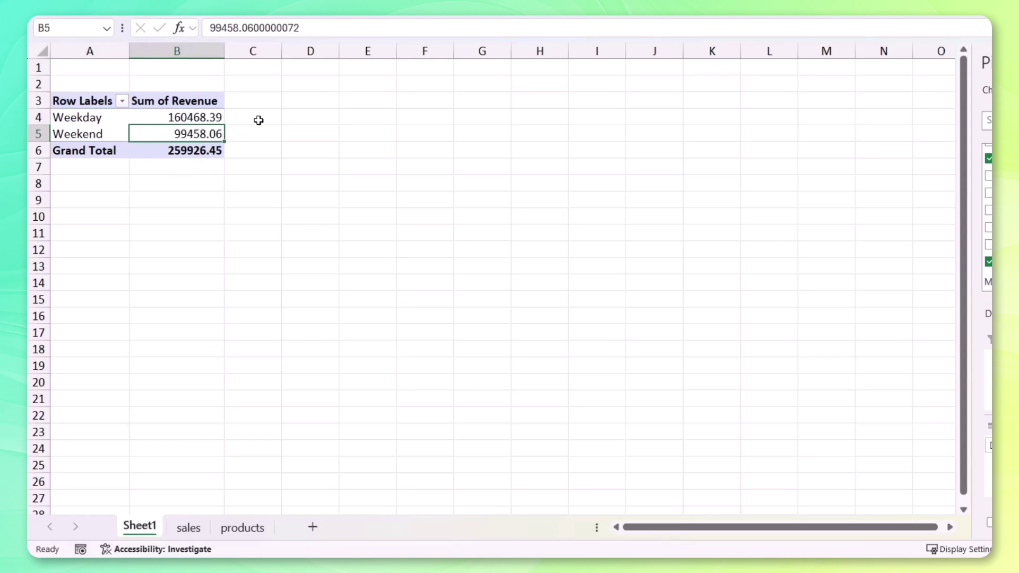
right_click(209, 115)
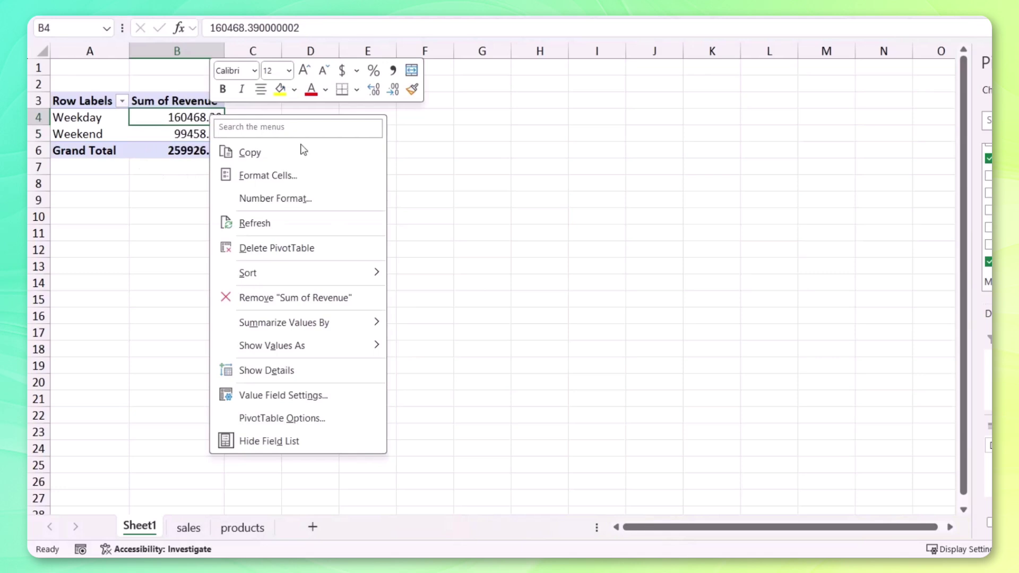
mouse_move(339, 347)
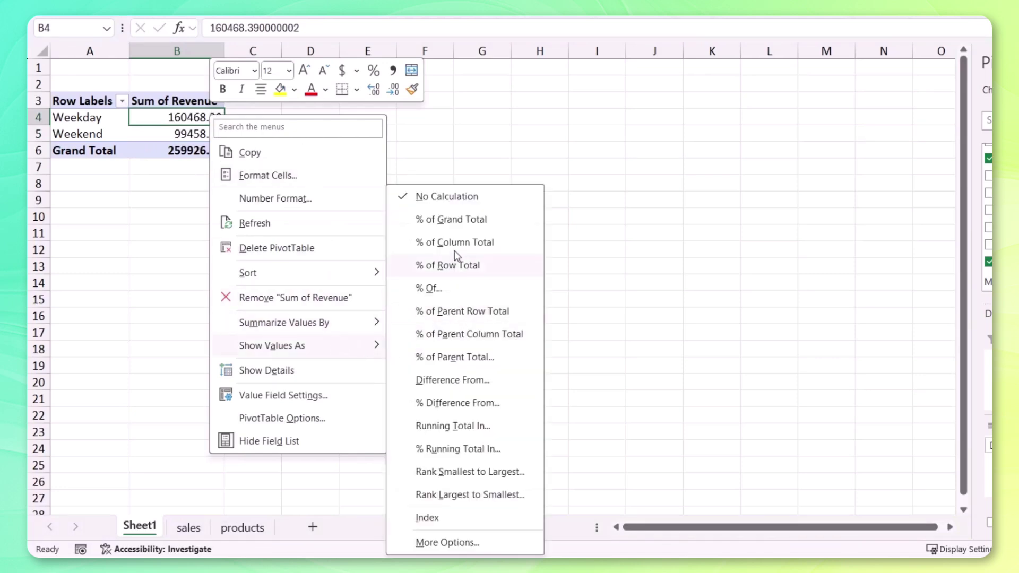
left_click(458, 229)
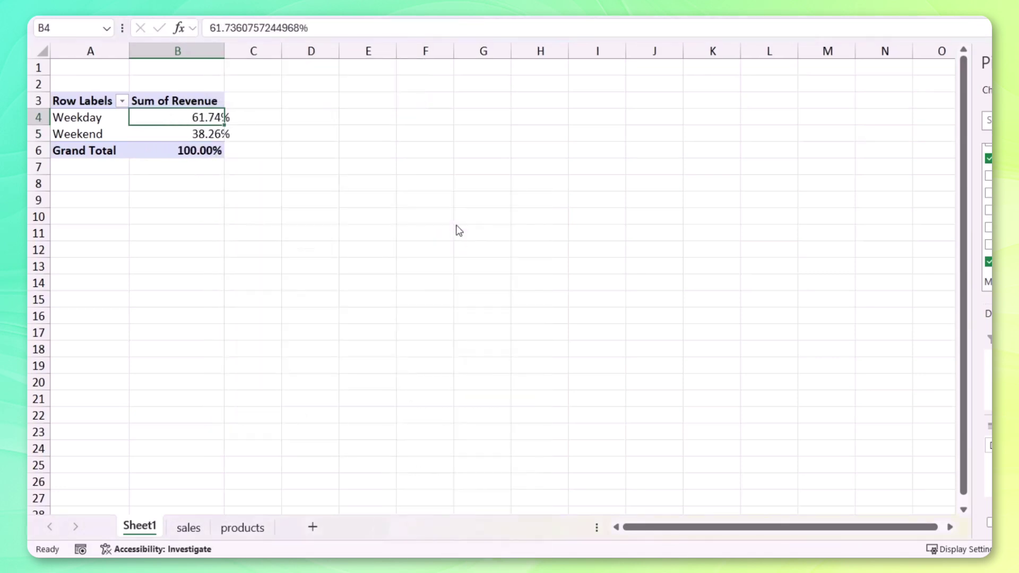
Step: Set the number format of the PivotTable's revenue percentages to 0 decimal places
right_click(206, 117)
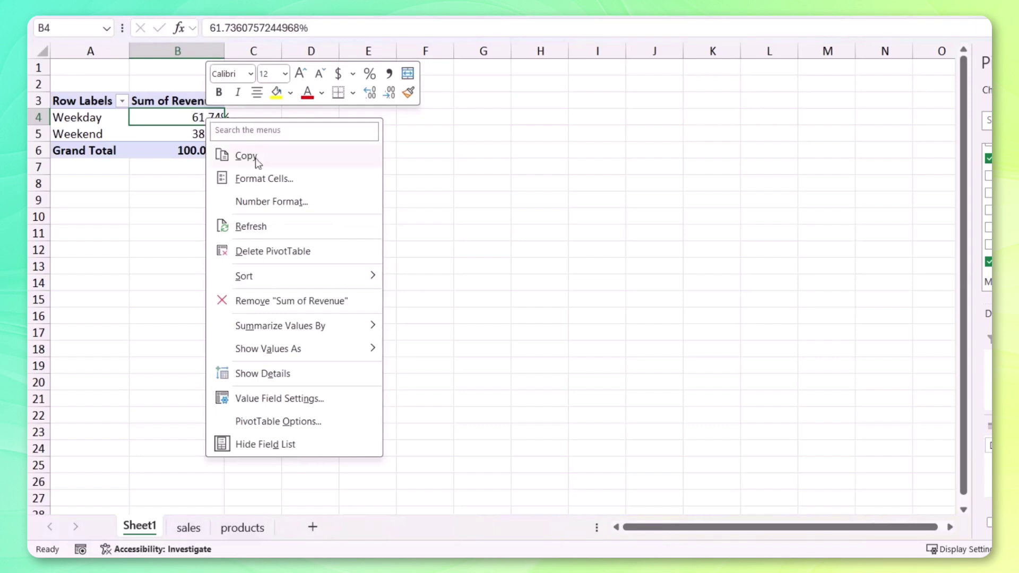
left_click(268, 201)
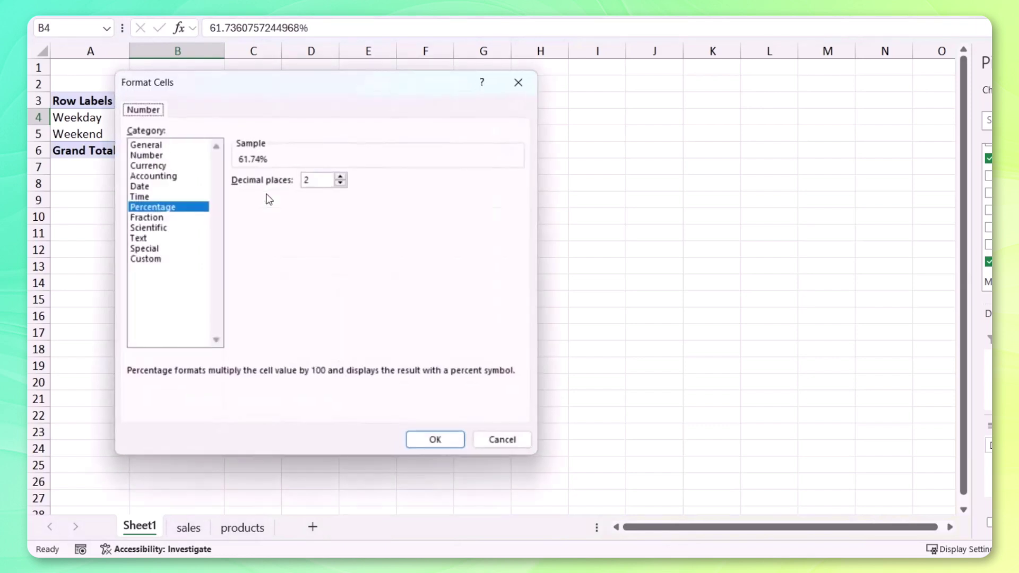
left_click(340, 184)
left_click(340, 184)
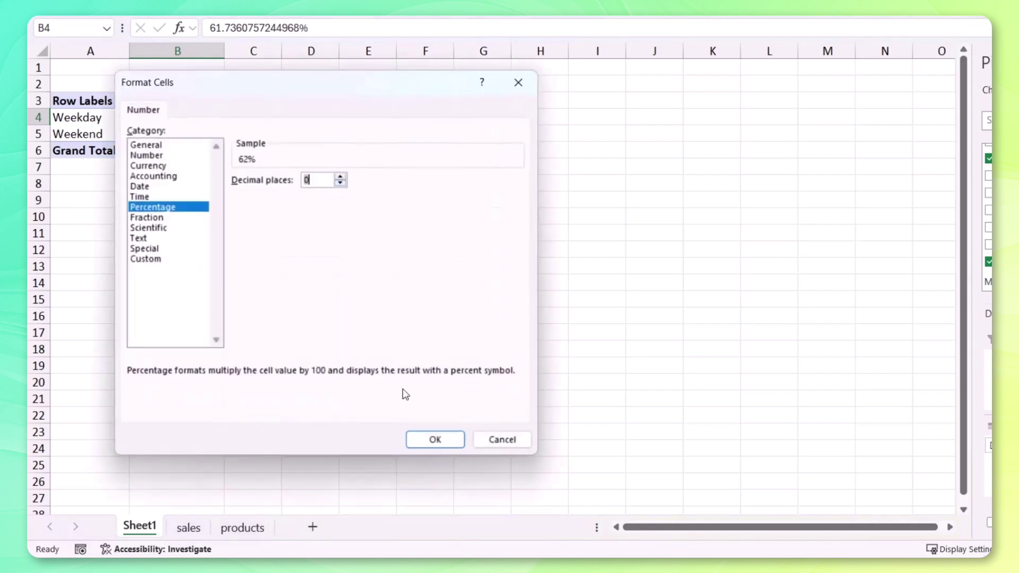
left_click(435, 439)
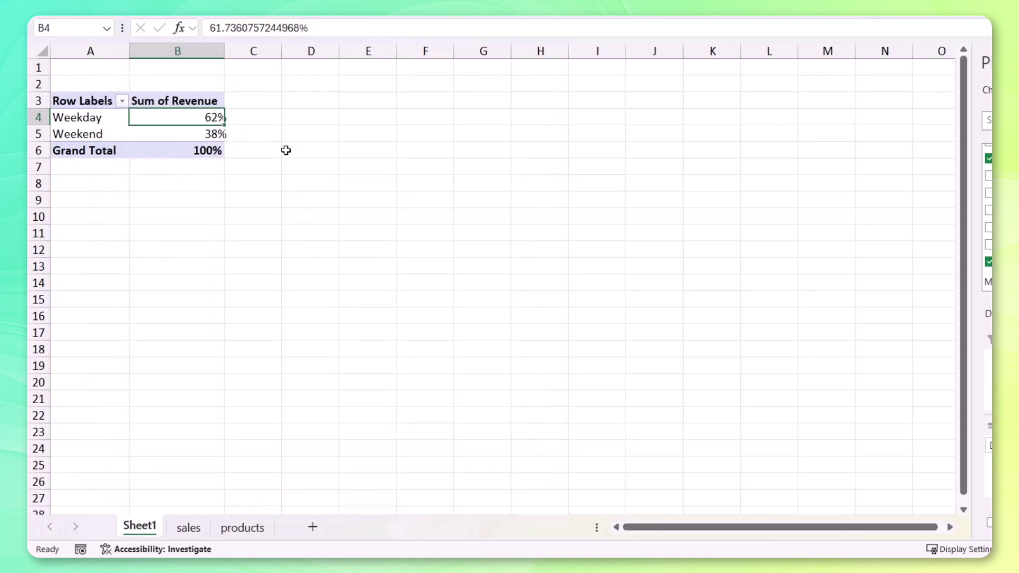
left_click(213, 134)
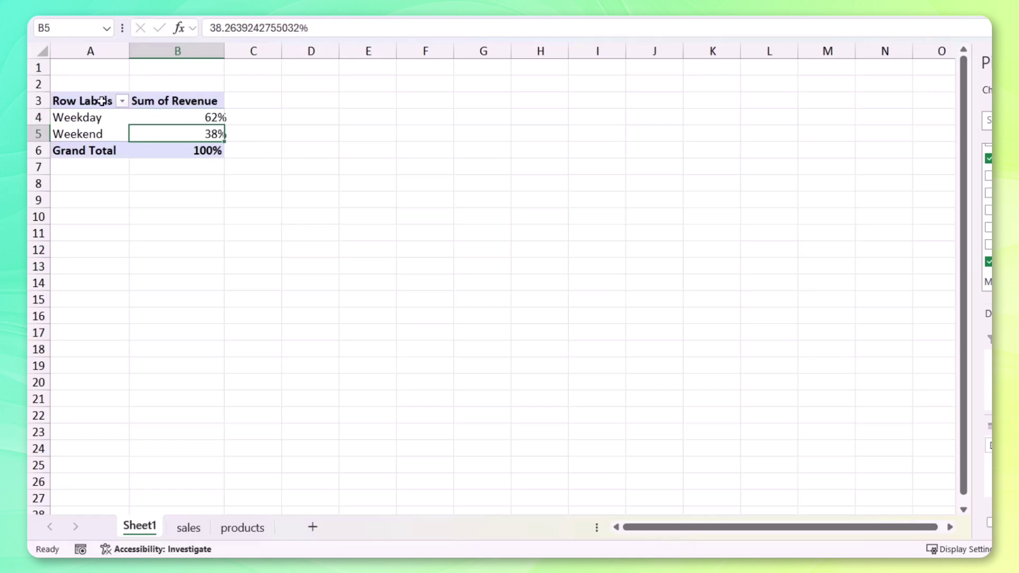
Step: Copy the Day Type PivotTable to cell D3 and remove the row and value fields from the copy
left_click_drag(109, 101, 177, 148)
key("ctrl+c")
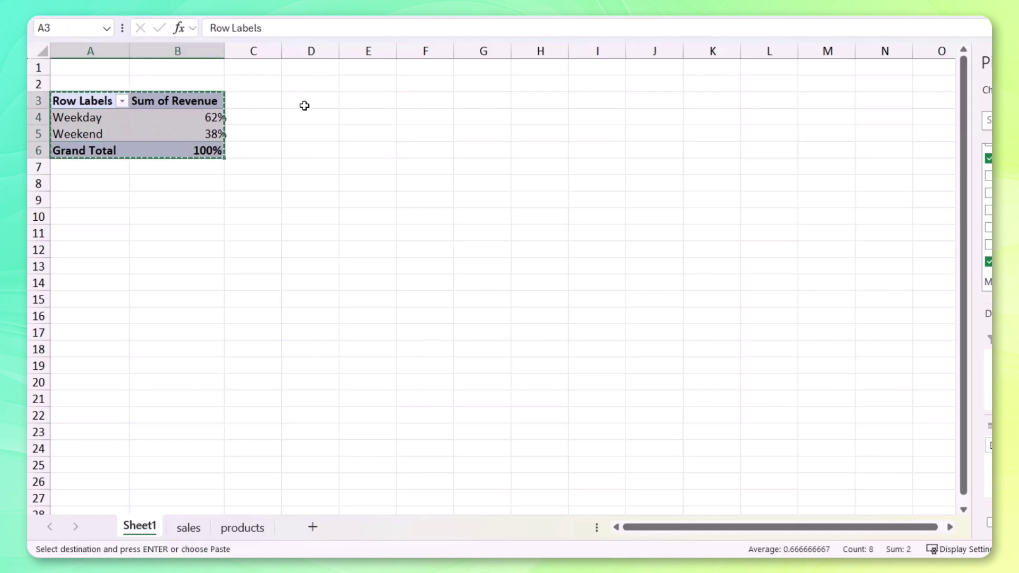
left_click(302, 104)
key("ctrl+v")
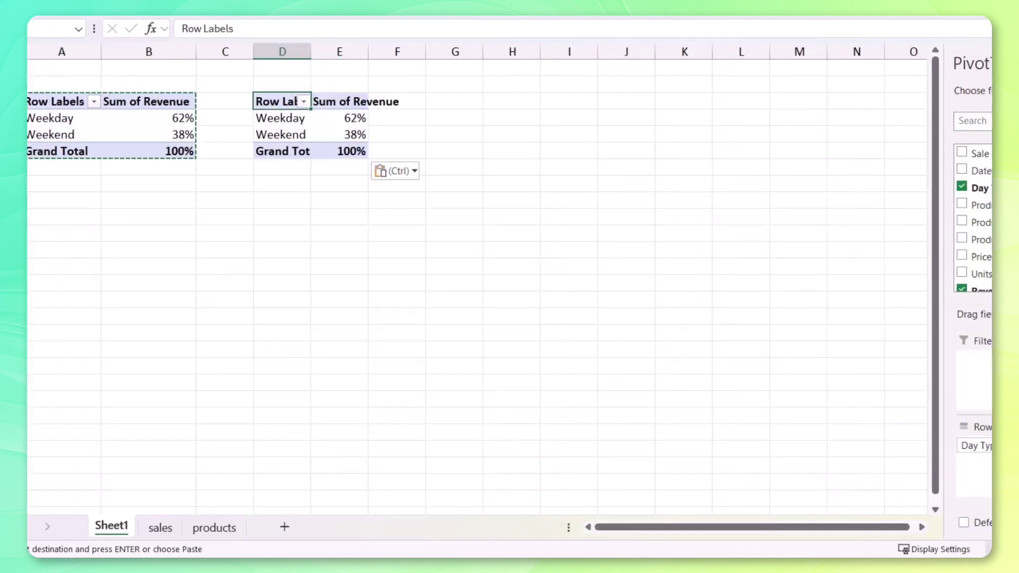
left_click_drag(800, 448, 817, 344)
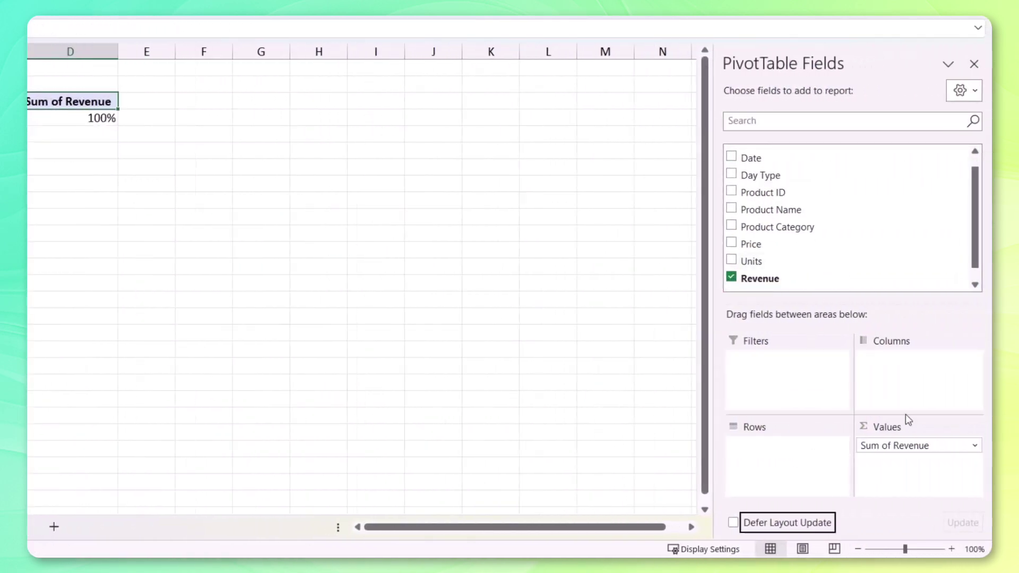
left_click_drag(909, 448, 891, 263)
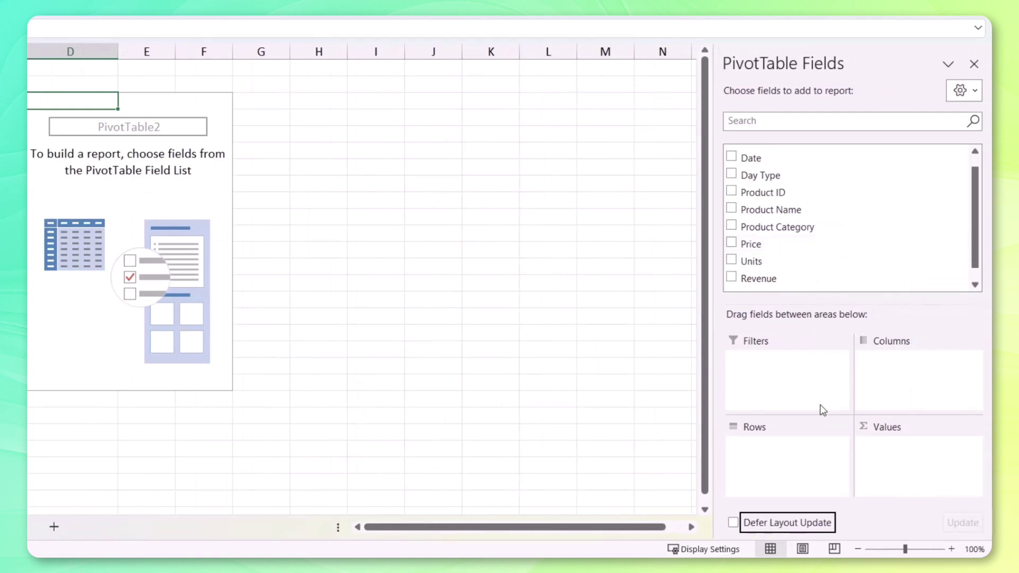
Step: Build the PivotTable at D3 with Date rows grouped by Years and Months only, and Sum of Revenue as the value
scroll(829, 259, "up", 1)
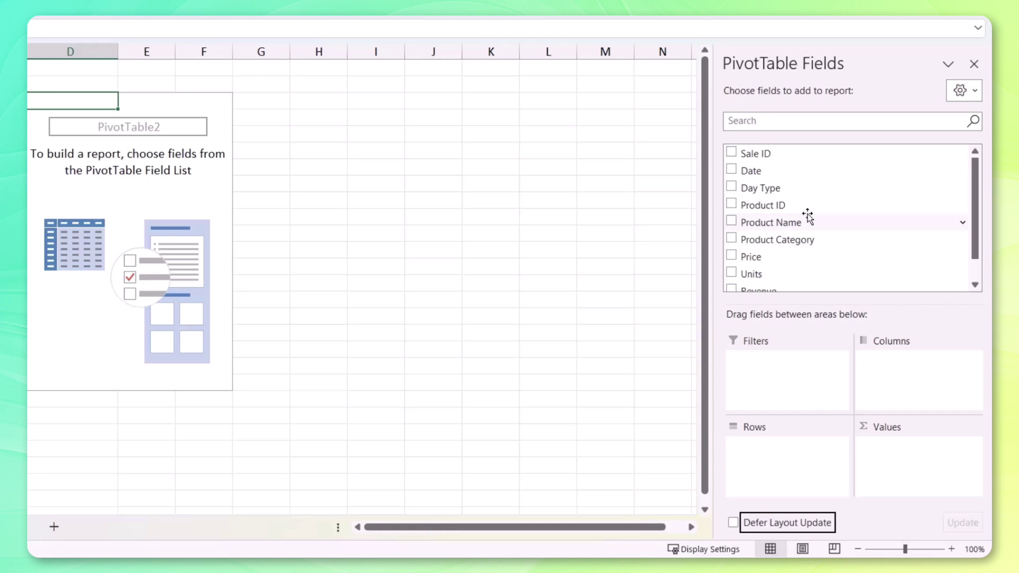
left_click_drag(784, 170, 809, 470)
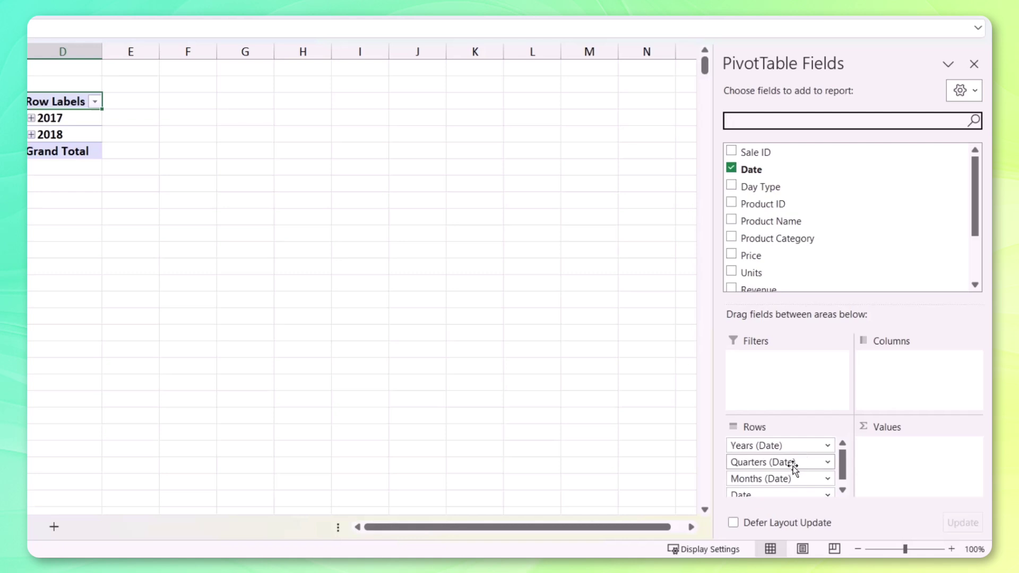
scroll(793, 478, "down", 1)
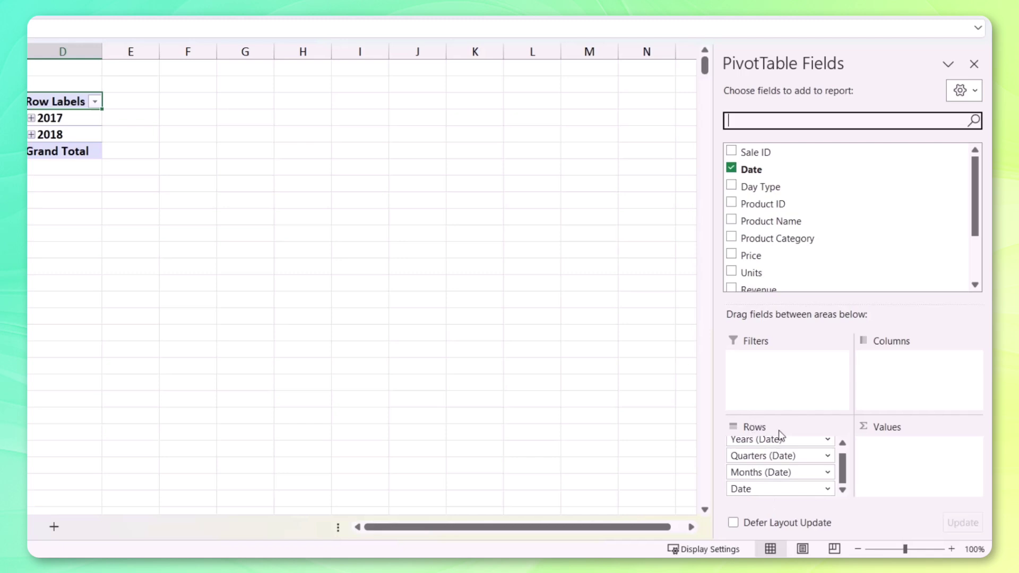
left_click_drag(781, 454, 819, 298)
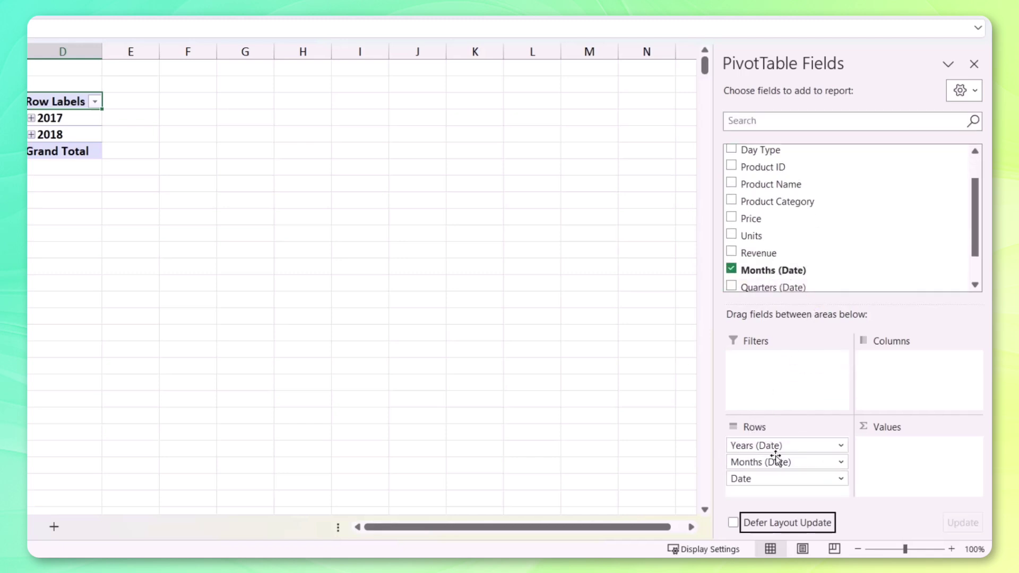
left_click_drag(777, 480, 915, 476)
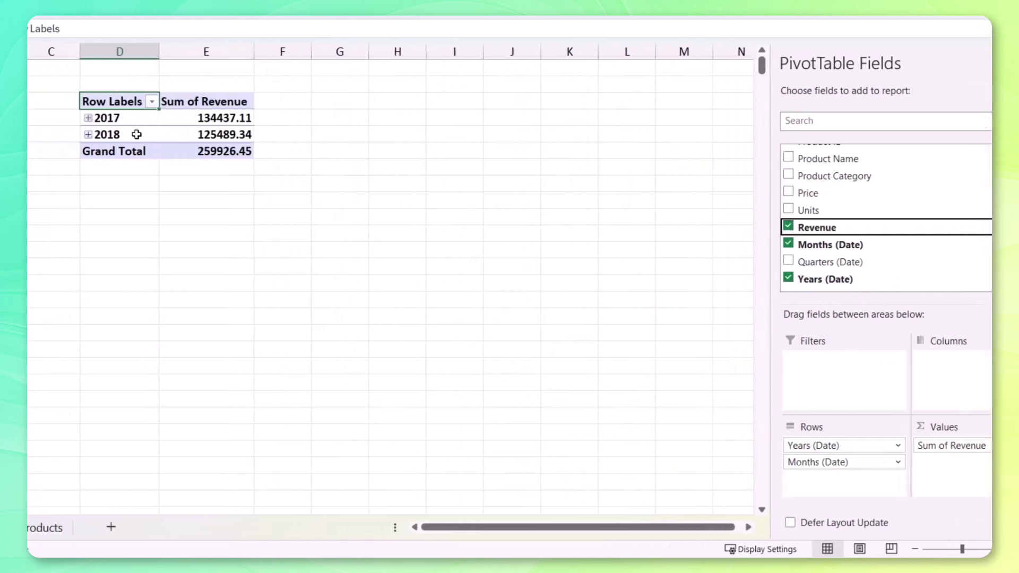
Step: Expand 2018 and 2017 into months and format Sum of Revenue as Currency with 0 decimal places and the $ symbol
left_click(90, 135)
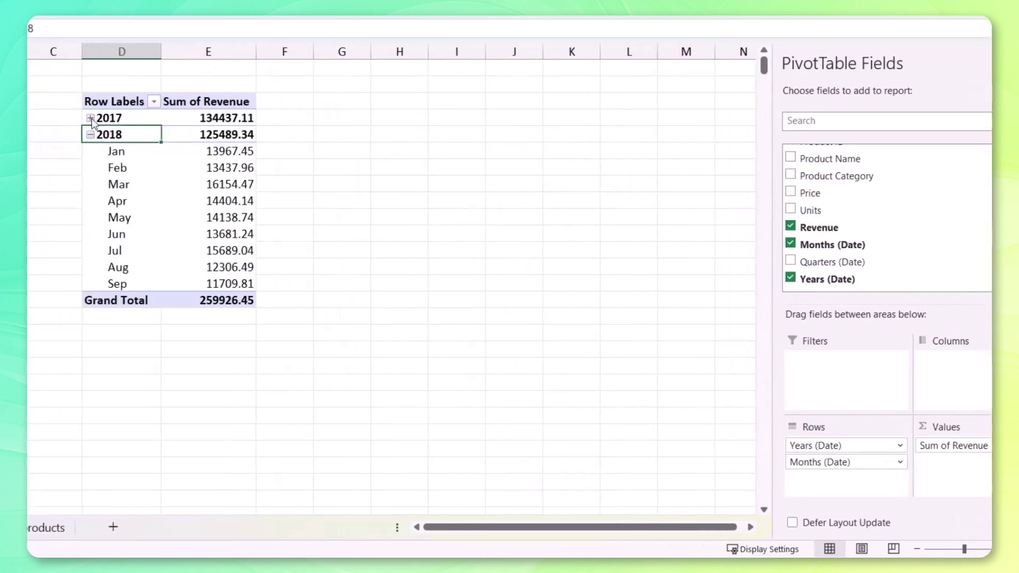
left_click(90, 118)
right_click(227, 133)
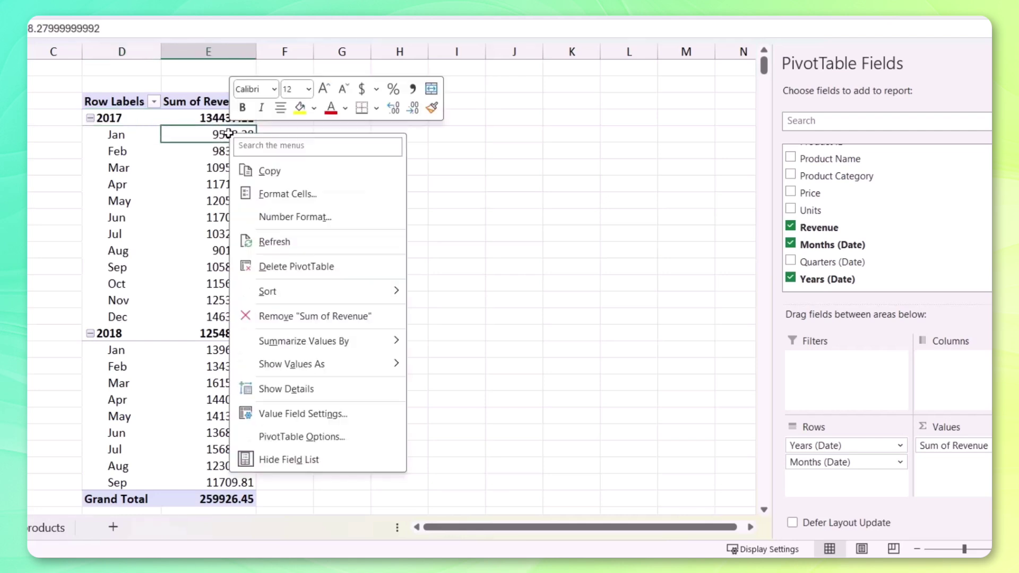
left_click(284, 209)
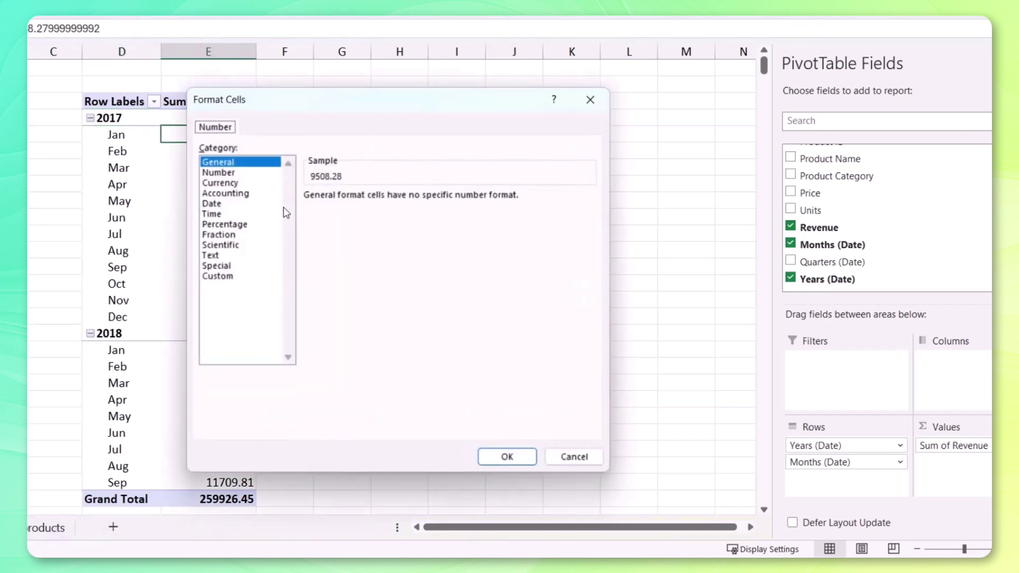
left_click(279, 184)
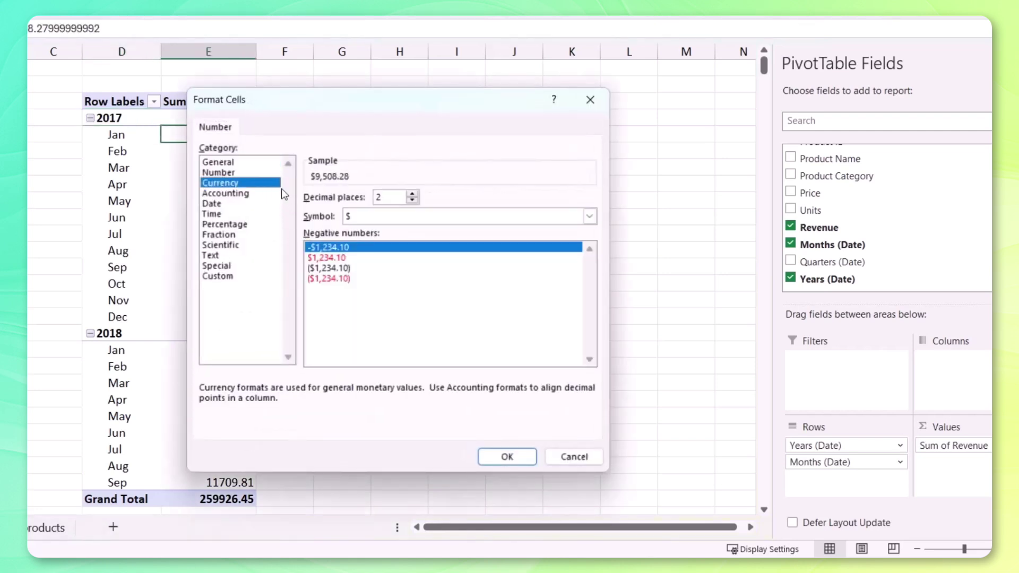
left_click(413, 200)
left_click(412, 200)
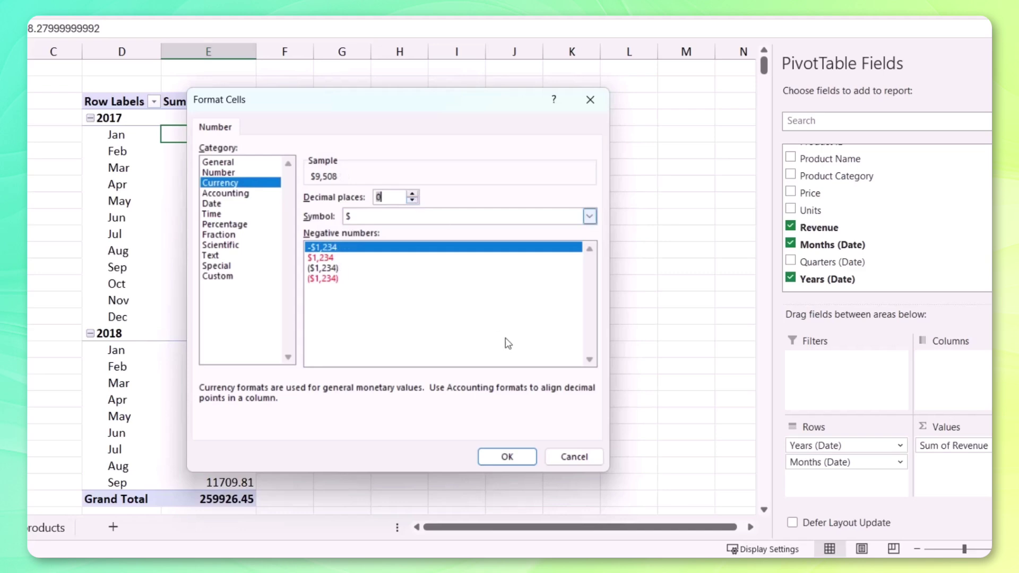
left_click(514, 455)
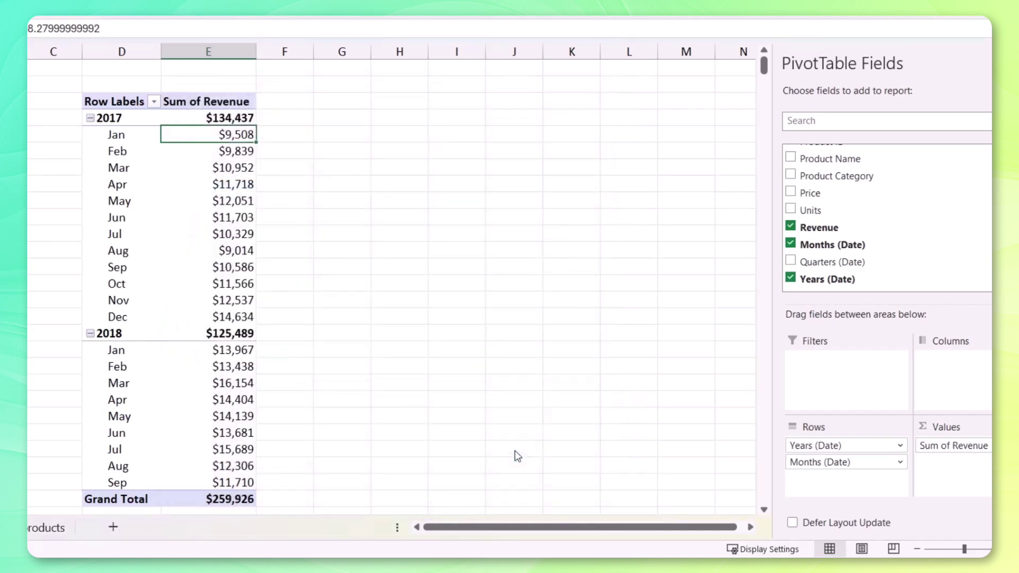
left_click(253, 481)
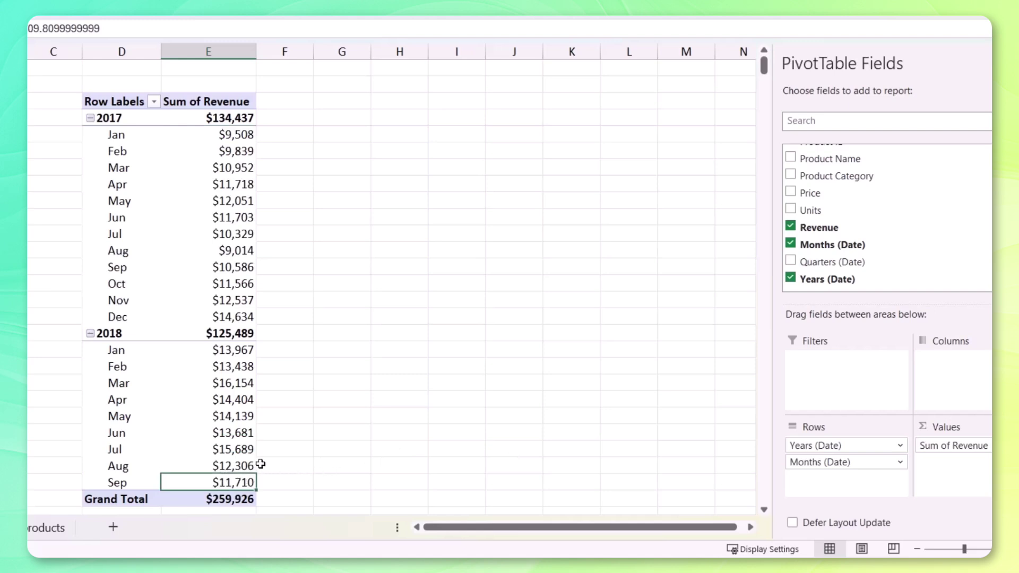
left_click(242, 467)
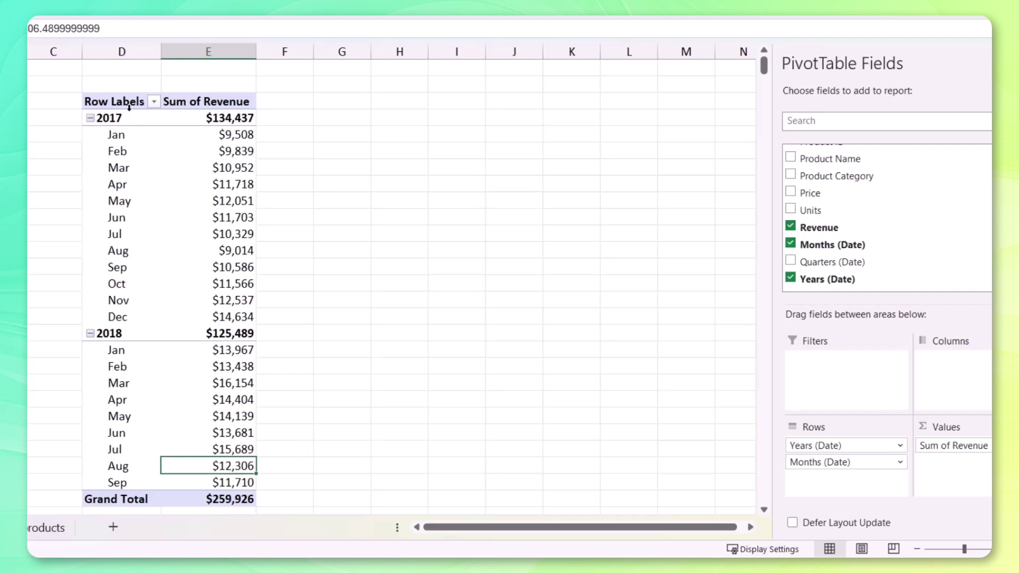
Step: Copy the entire monthly revenue PivotTable to cell G3 and select the copy
left_click_drag(129, 108, 236, 501)
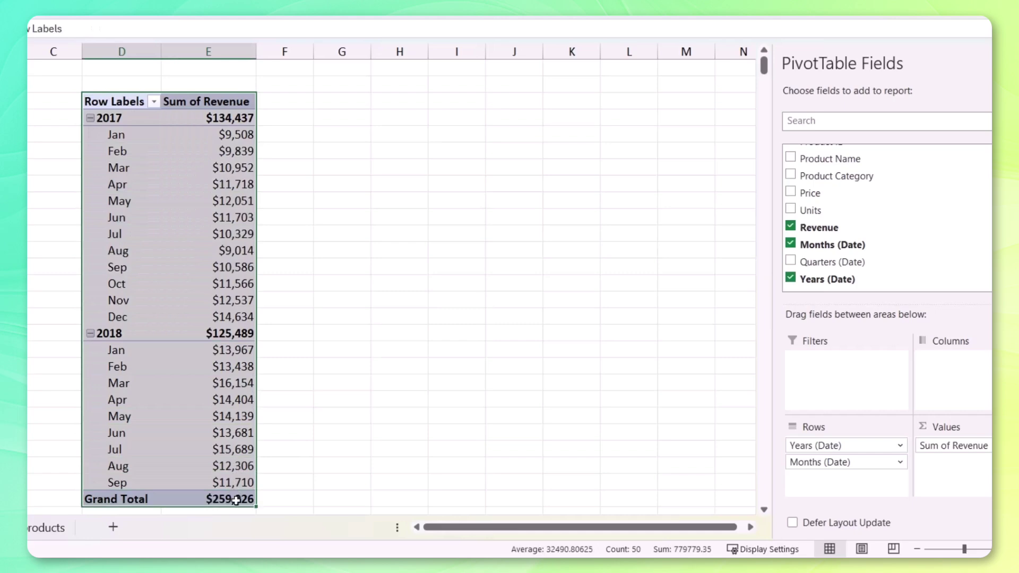
key("ctrl+c")
left_click(333, 102)
key("ctrl+v")
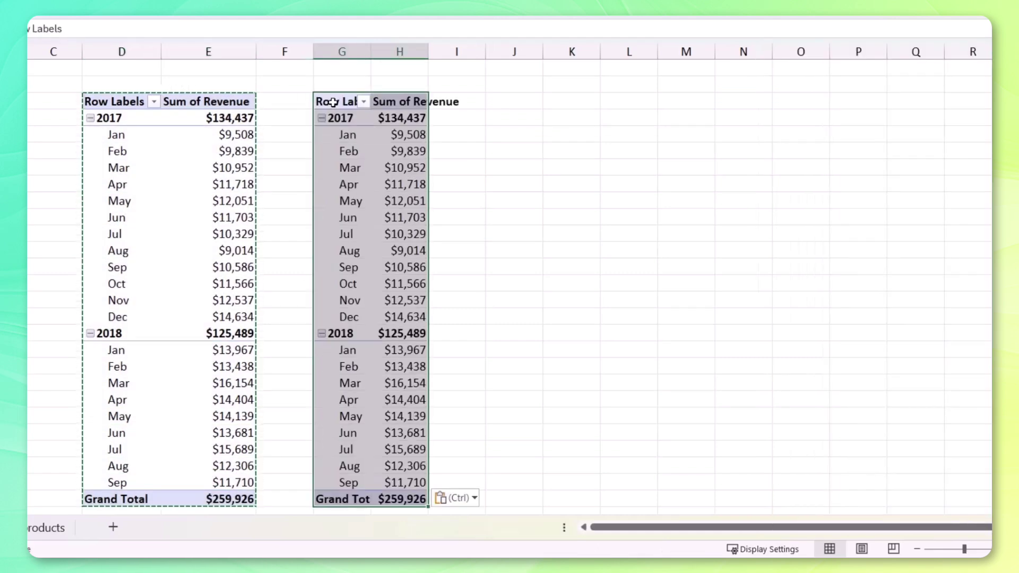
left_click(333, 102)
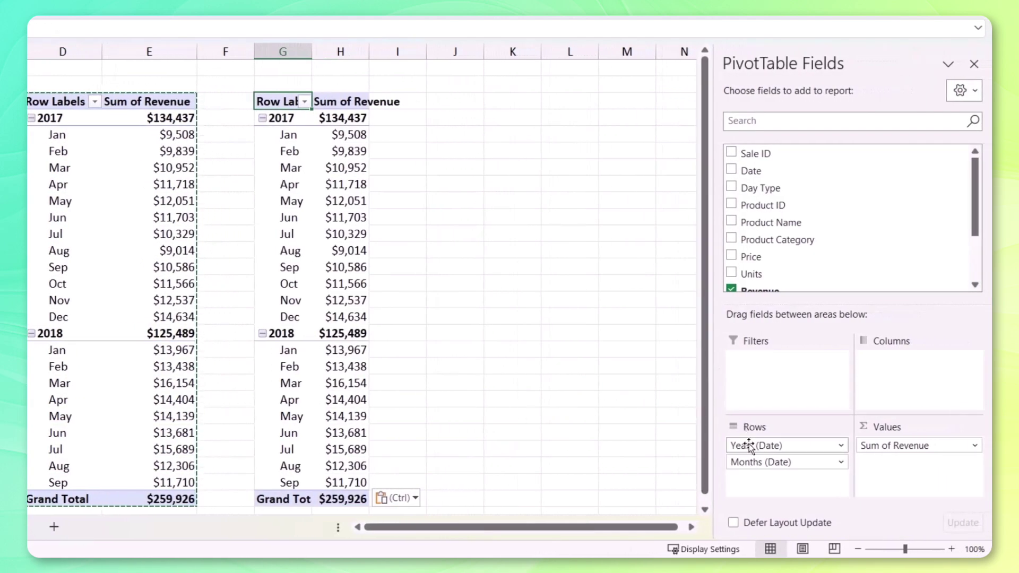
Step: Replace the Years and Months row fields of the PivotTable at G3 with Product Name
left_click_drag(749, 443, 781, 286)
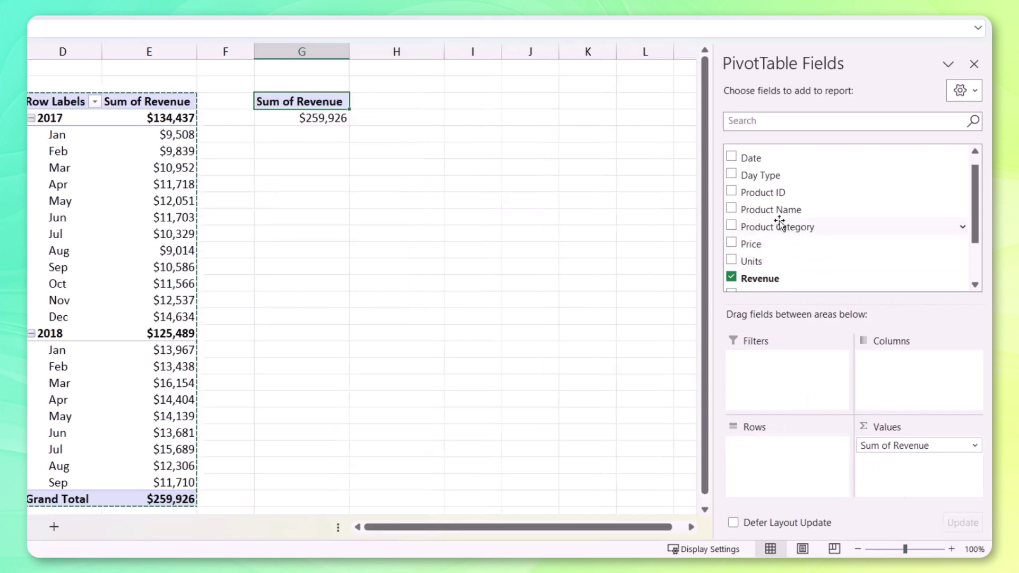
left_click_drag(780, 210, 799, 466)
scroll(464, 171, "down", 6)
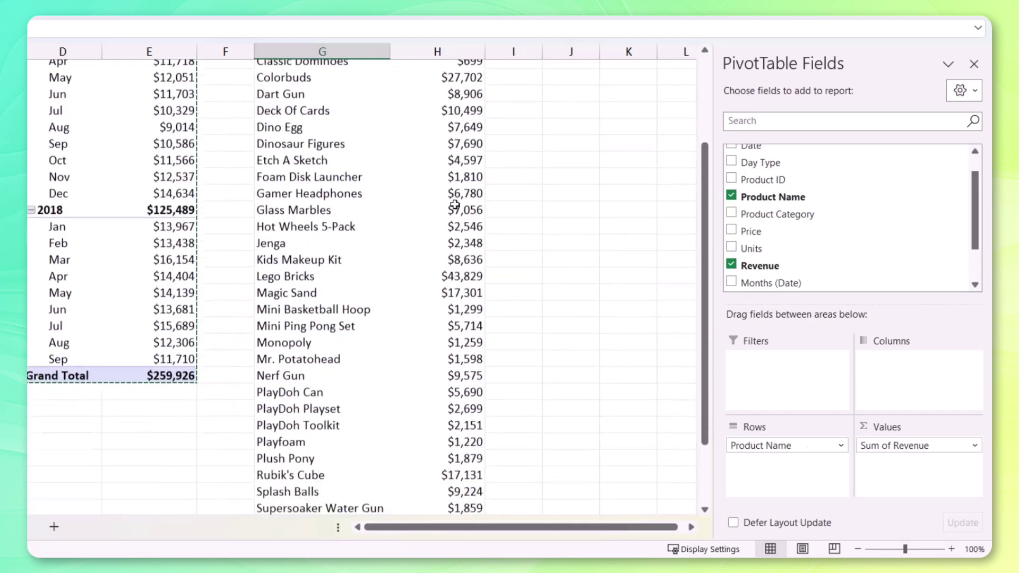
scroll(457, 234, "up", 6)
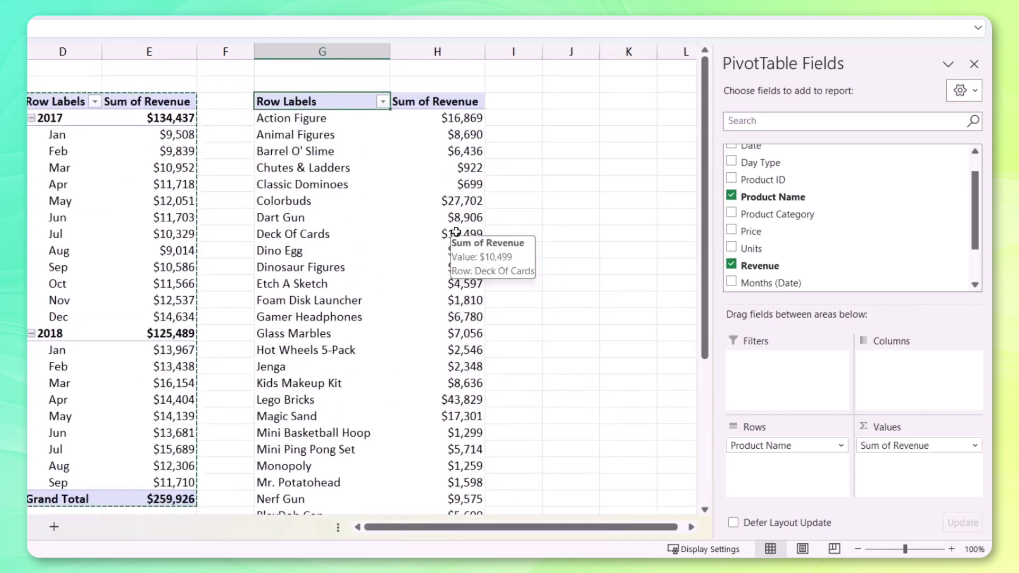
Step: Filter the product PivotTable at G3 to the top 5 items by Sum of Revenue
left_click(383, 101)
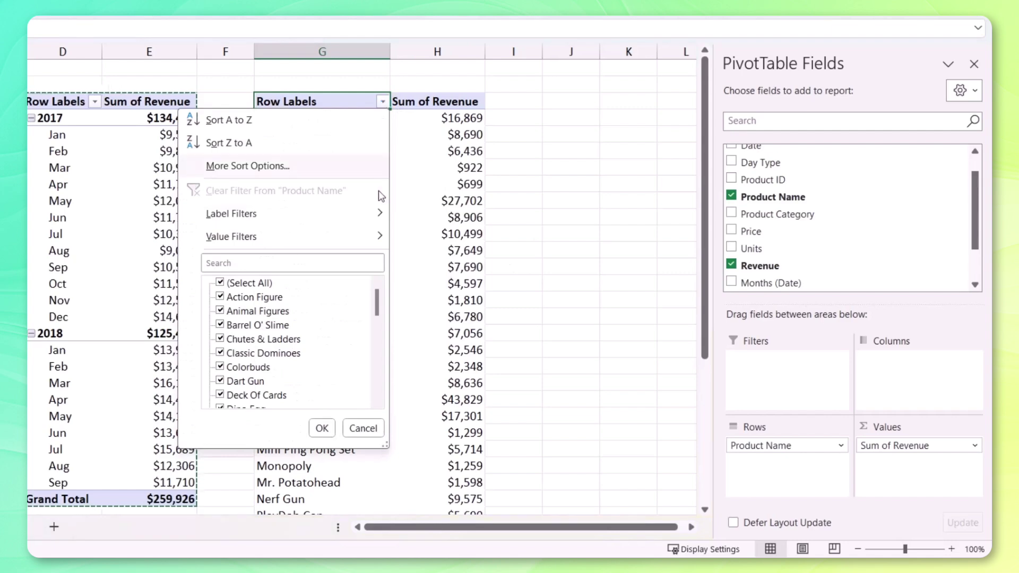
mouse_move(378, 234)
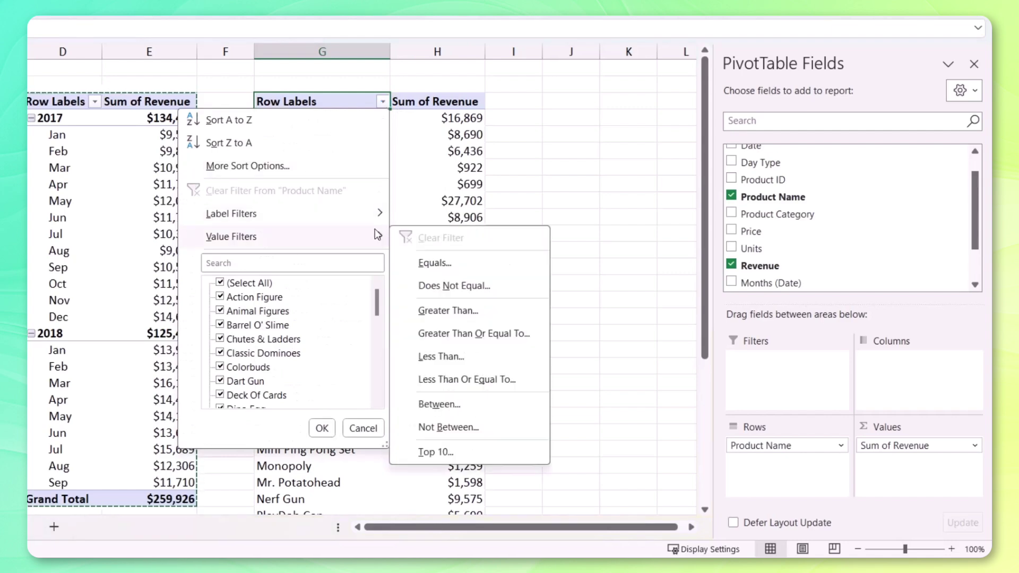
left_click(470, 451)
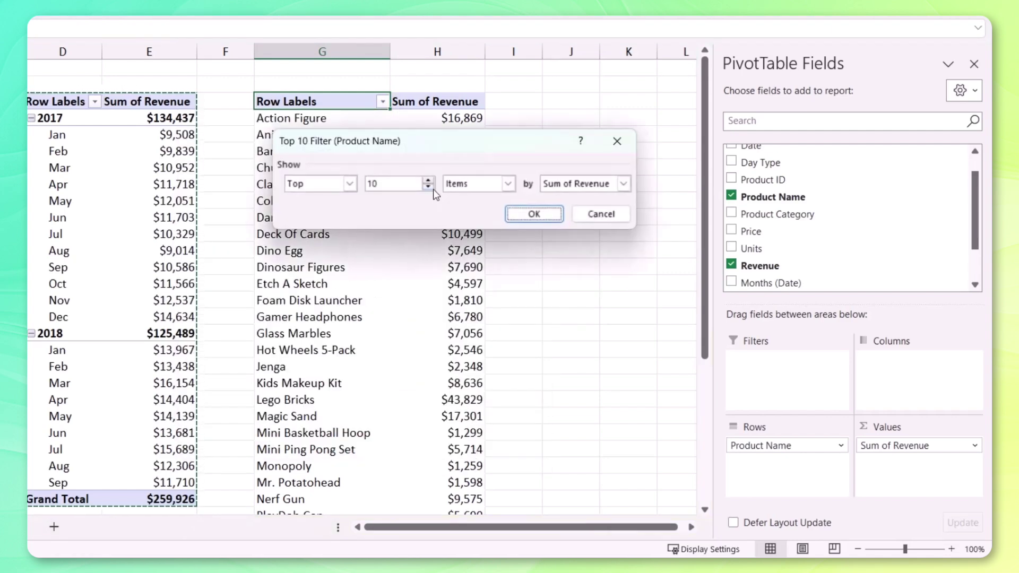
type("5")
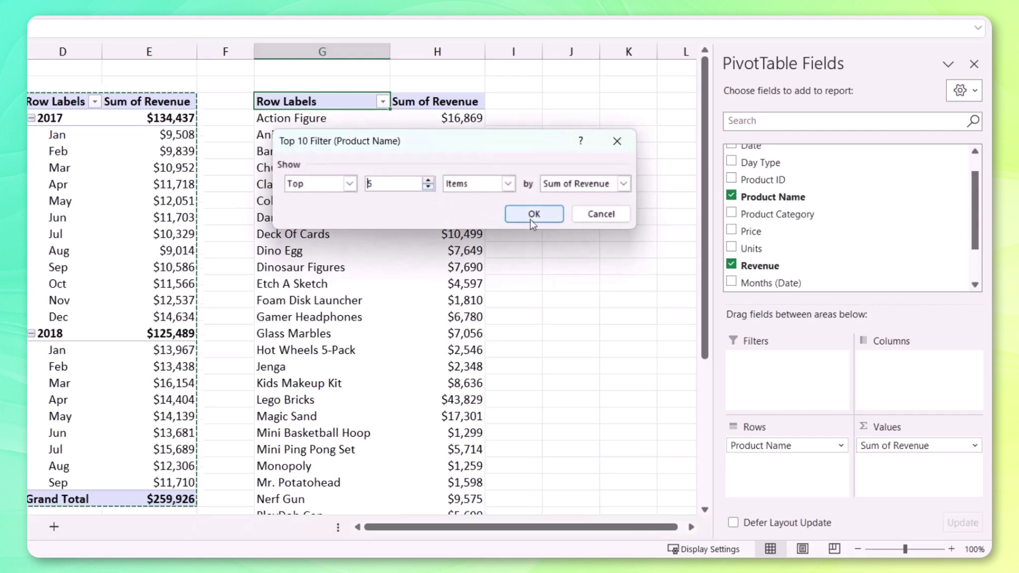
left_click(532, 218)
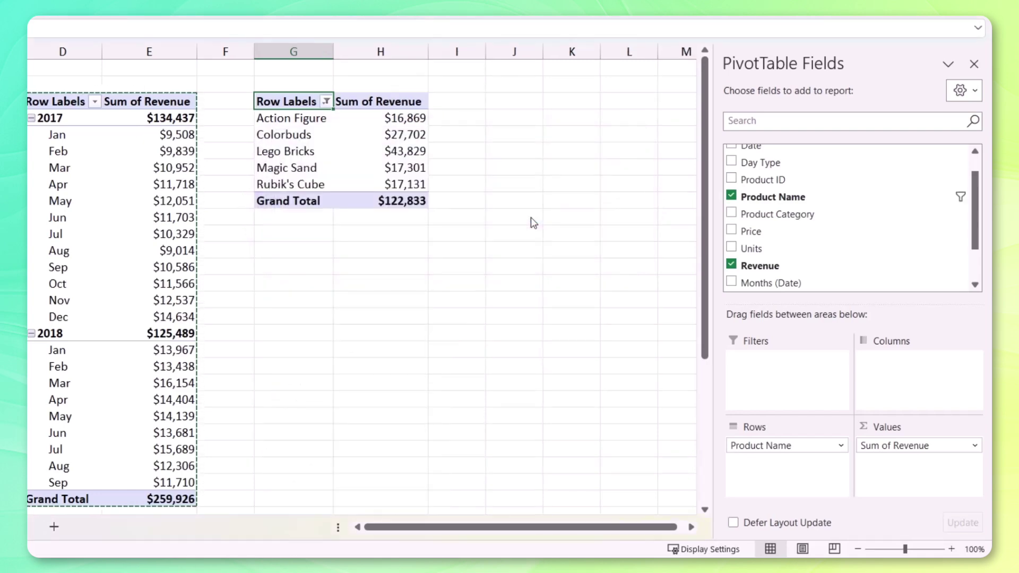
Step: Sort the product PivotTable at G3 in descending order by Sum of Revenue, and clear the copy marquee around the monthly PivotTable
left_click(326, 102)
left_click(309, 166)
left_click(401, 161)
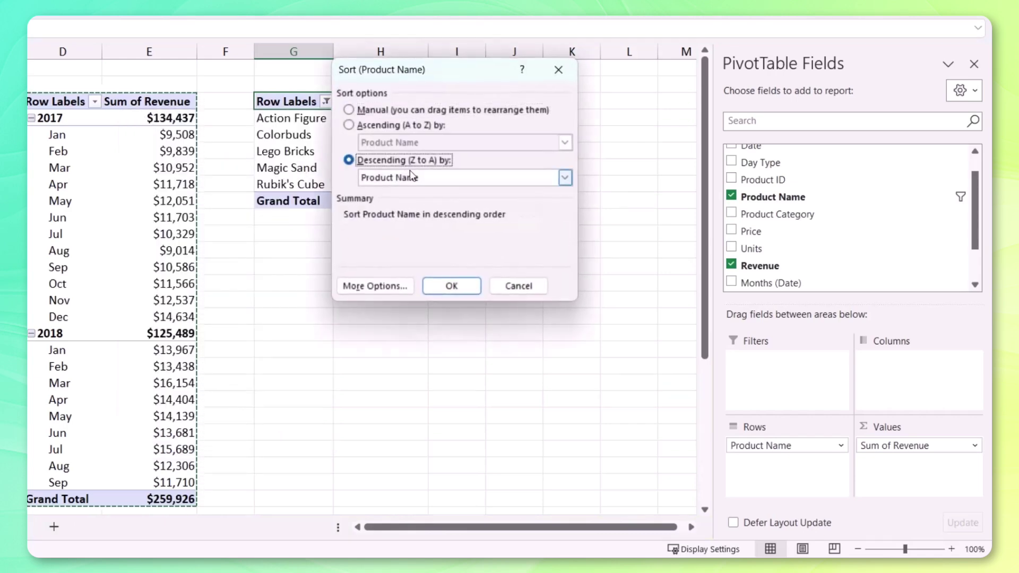
left_click(411, 176)
left_click(417, 203)
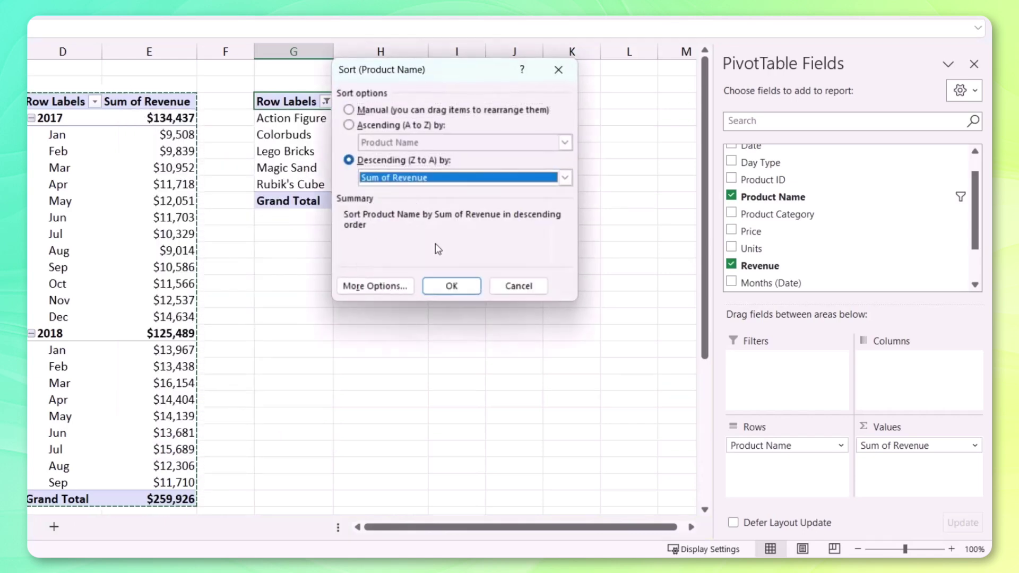
left_click(451, 284)
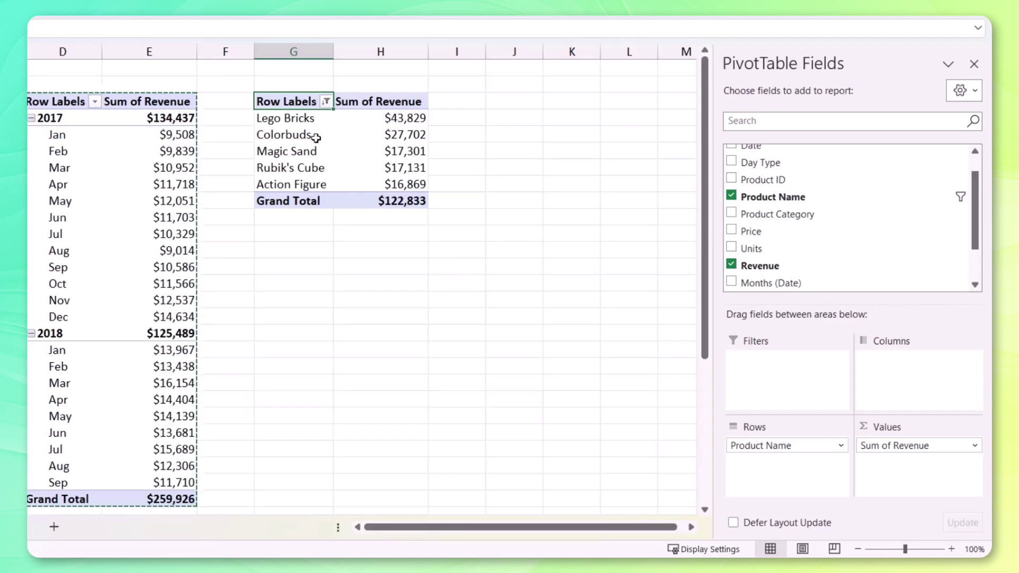
left_click(301, 122)
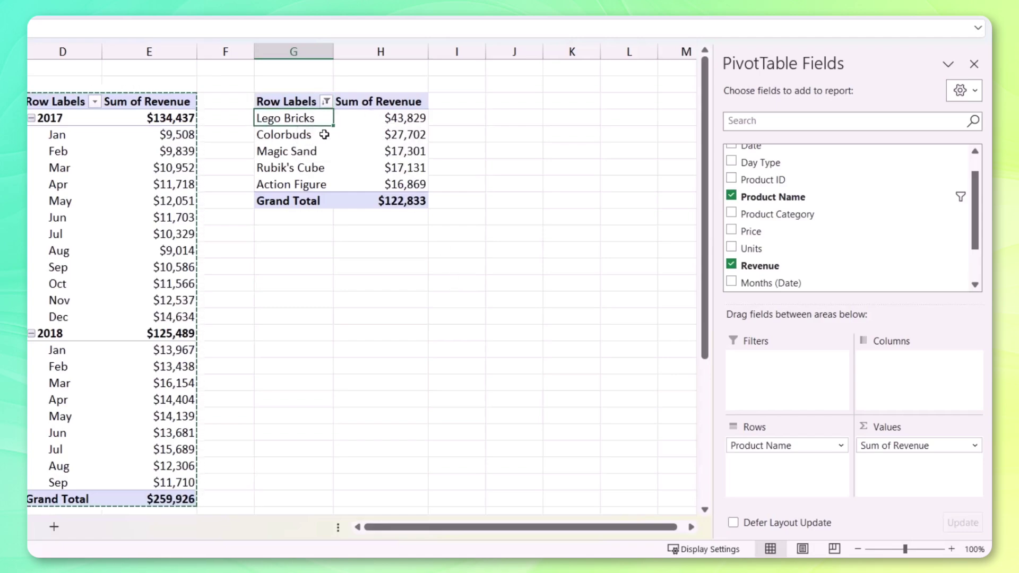
left_click(323, 136)
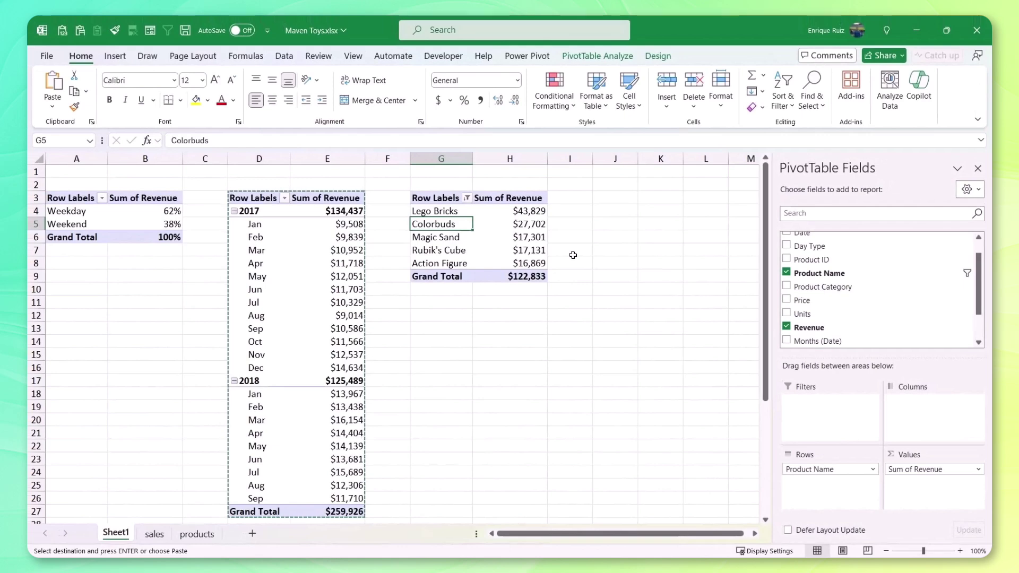
key("Escape")
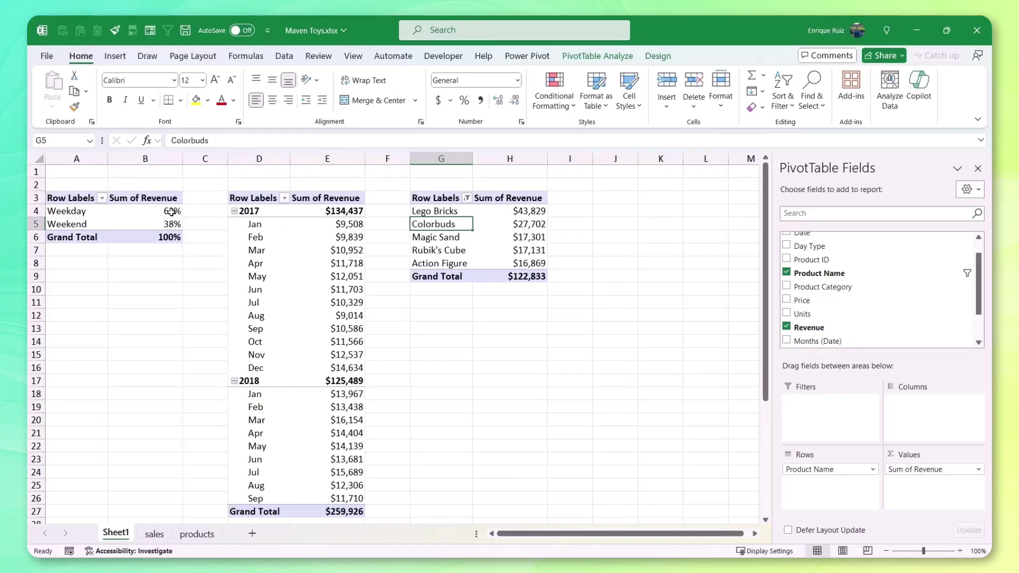
Step: Insert a 2-D pie chart from the day type PivotTable and move it over the columns beside the monthly PivotTable
left_click(171, 212)
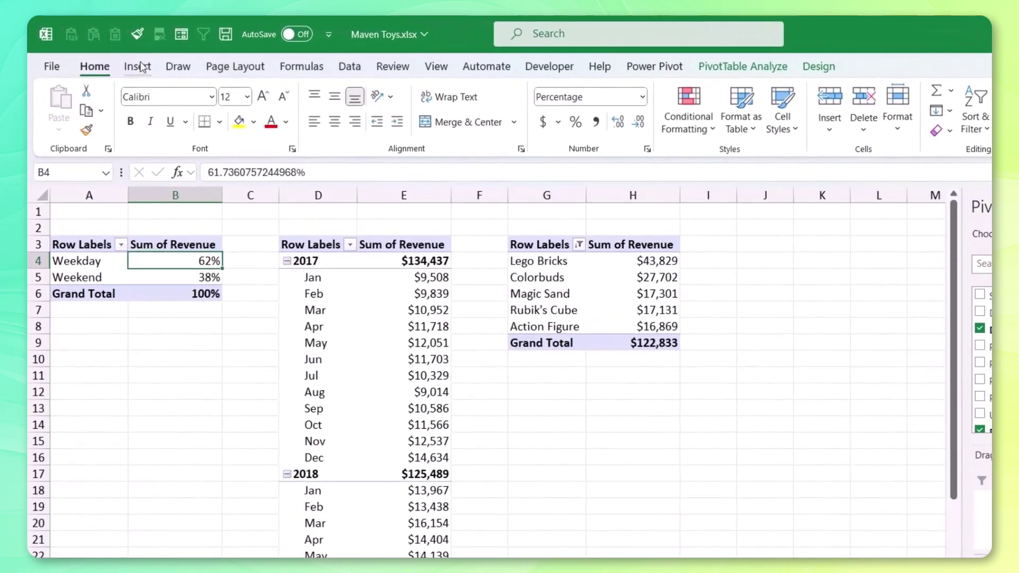
left_click(139, 67)
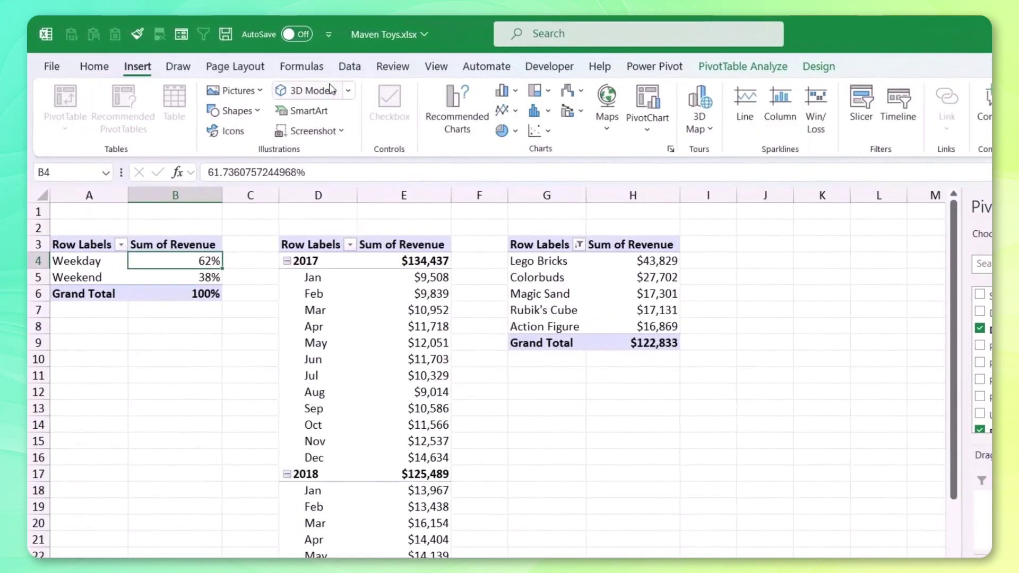
left_click(515, 133)
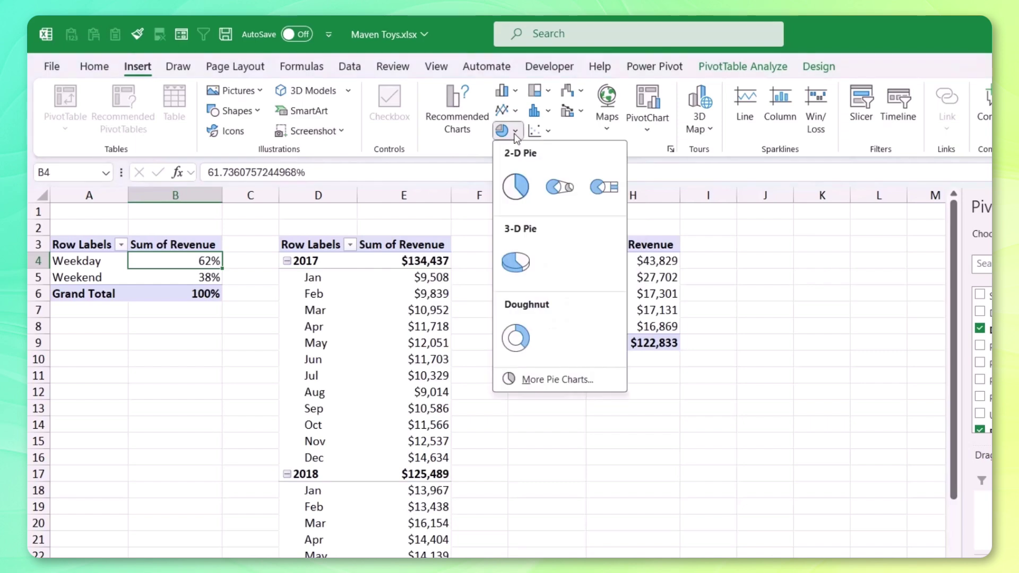
left_click(519, 189)
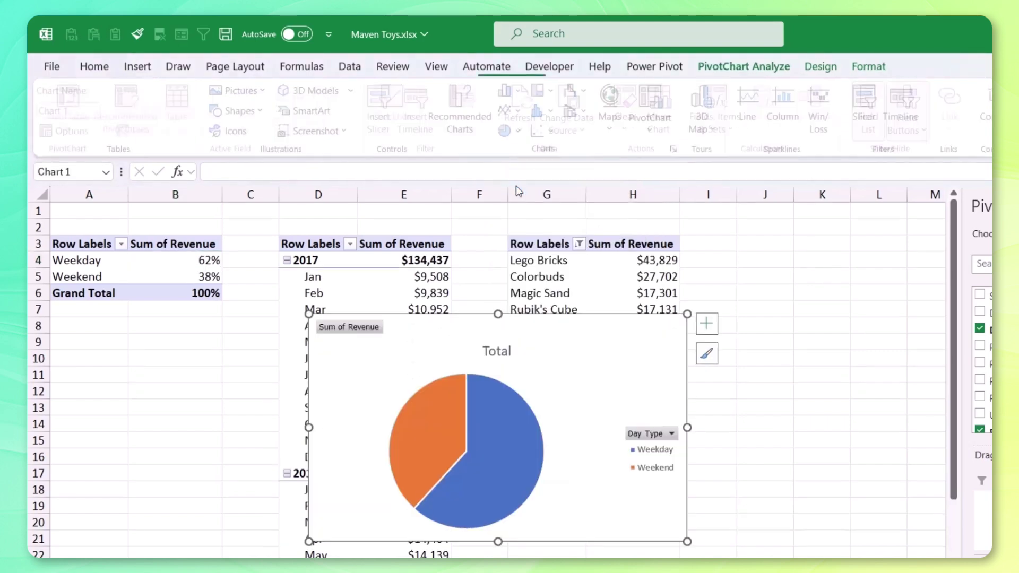
left_click_drag(428, 325, 646, 244)
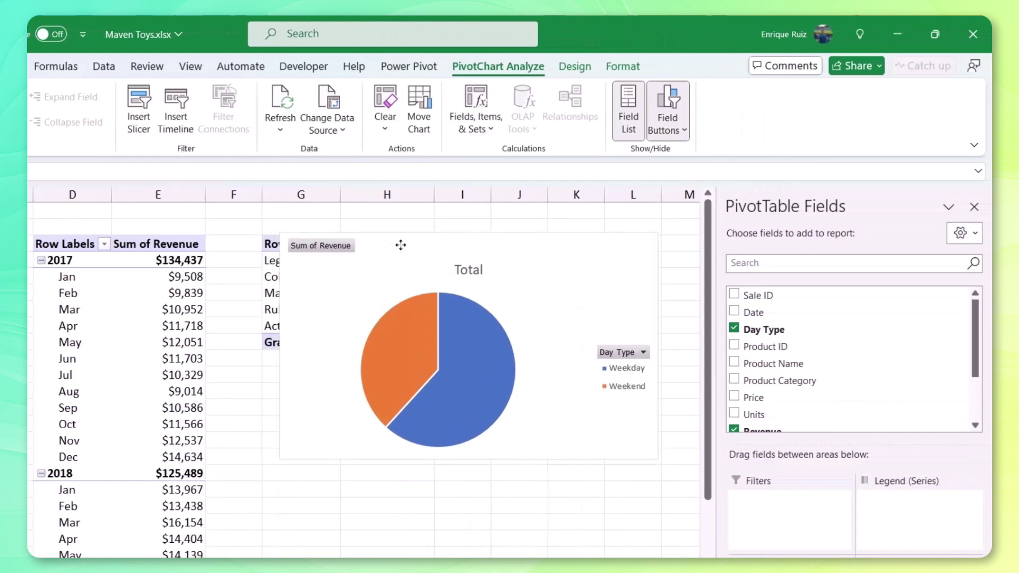
left_click_drag(400, 244, 401, 245)
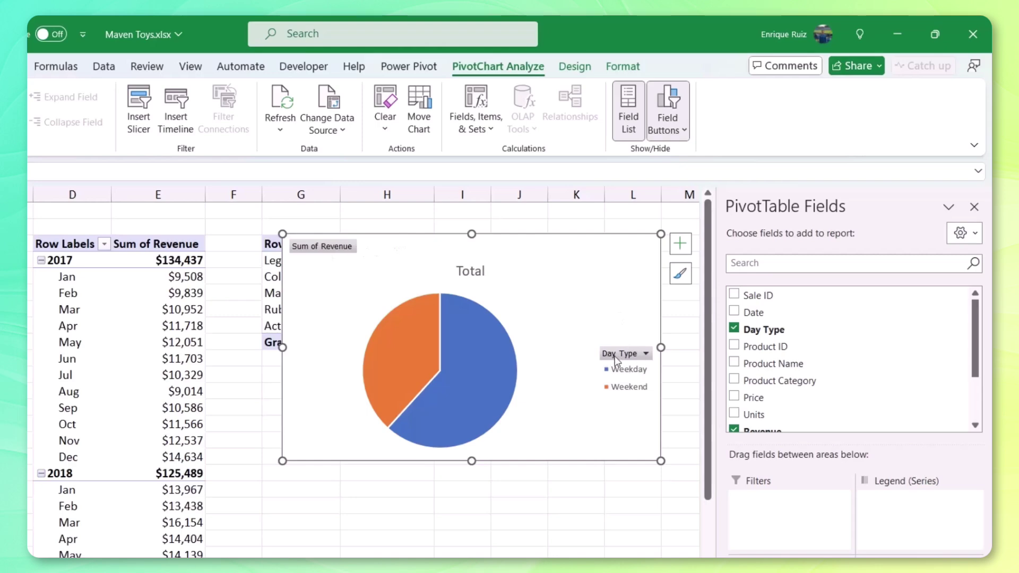
Step: Hide all field buttons on the pie chart and change its title to "Revenue Split"
left_click(675, 103)
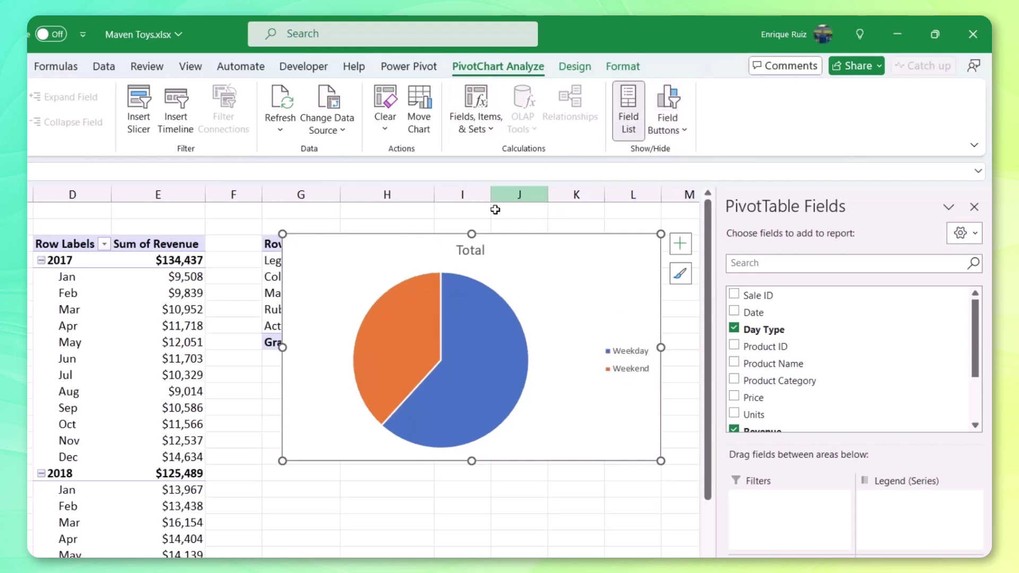
left_click(478, 250)
double_click(477, 249)
type("Re")
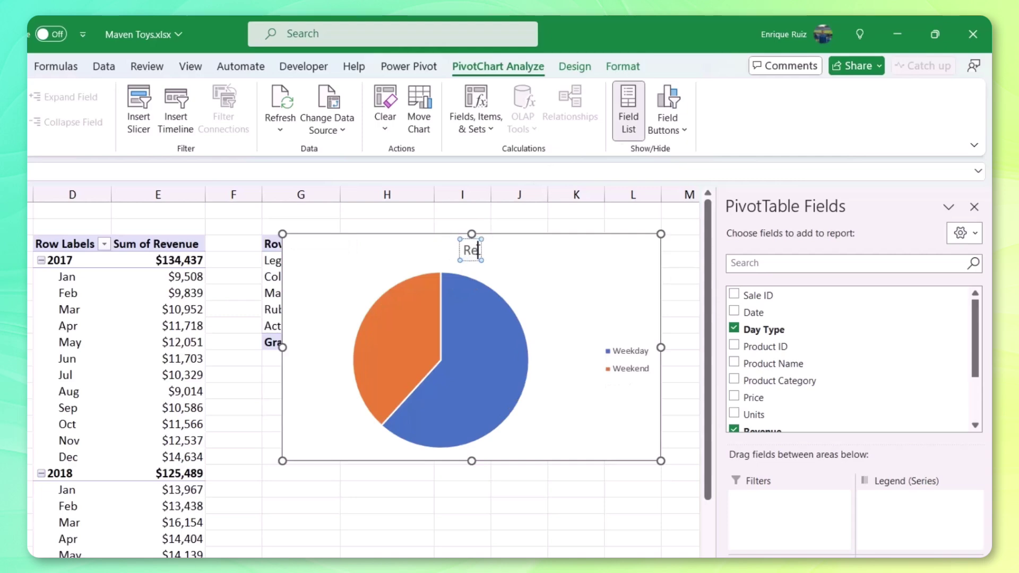
type("venue Split")
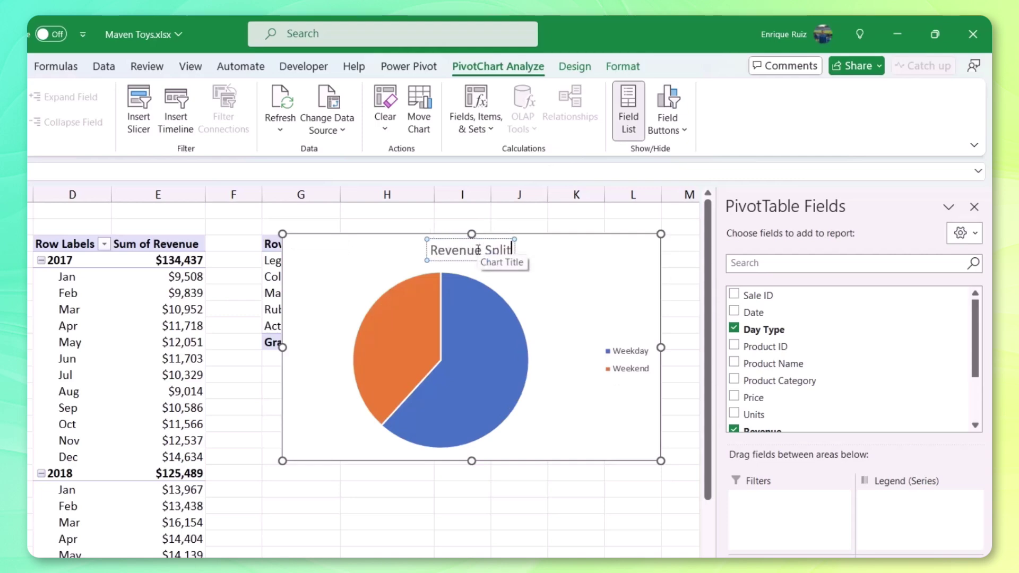
Step: Add data labels showing category name and value to the pie slices, and delete the chart legend
left_click(487, 318)
right_click(486, 324)
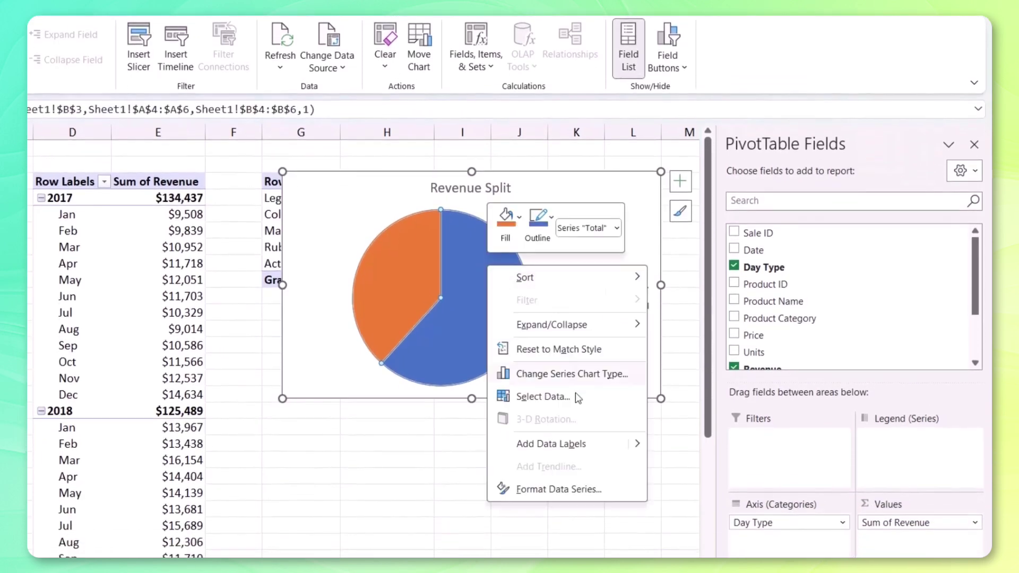
left_click(572, 444)
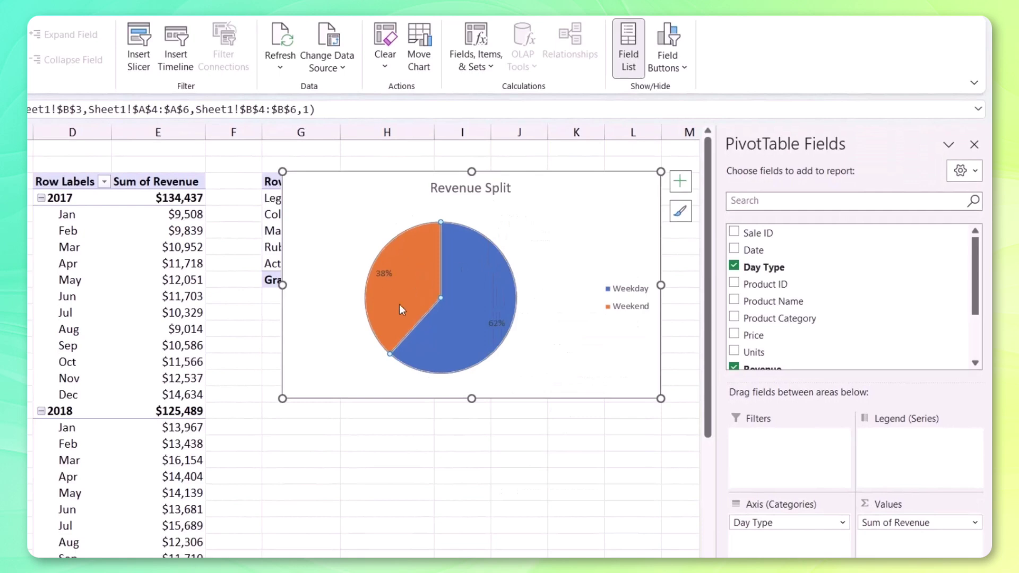
left_click(489, 320)
right_click(489, 320)
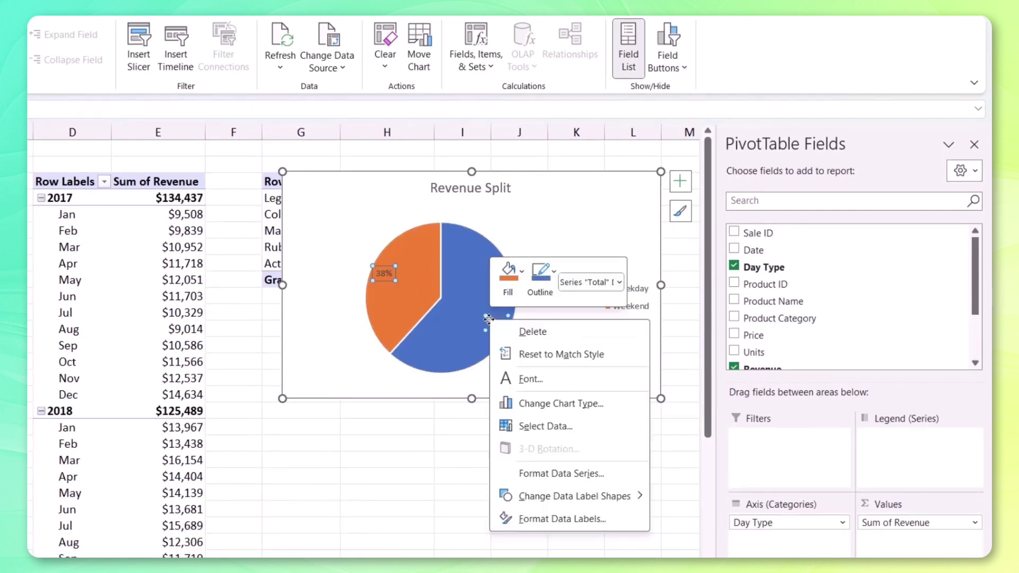
left_click(572, 523)
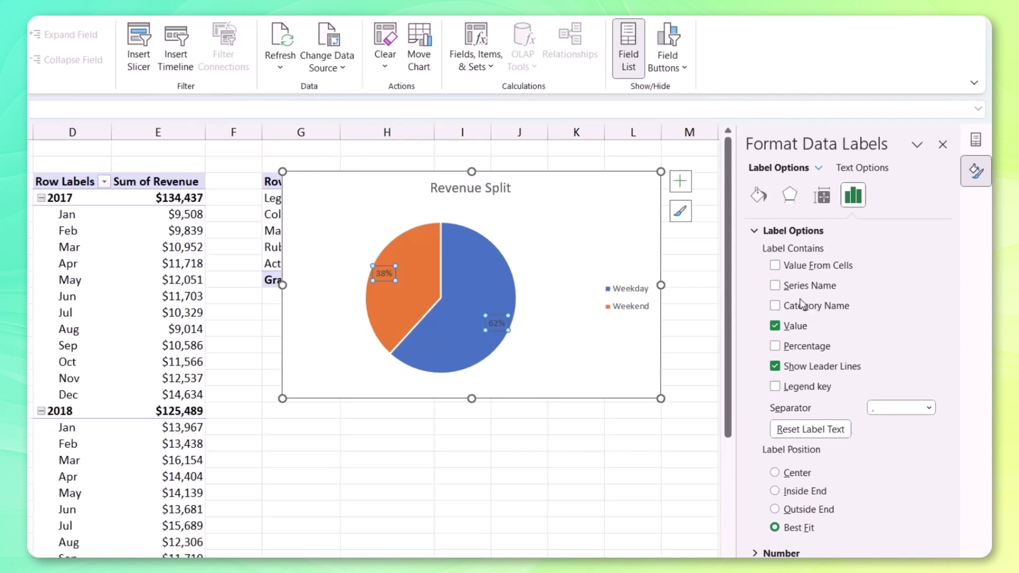
left_click(804, 309)
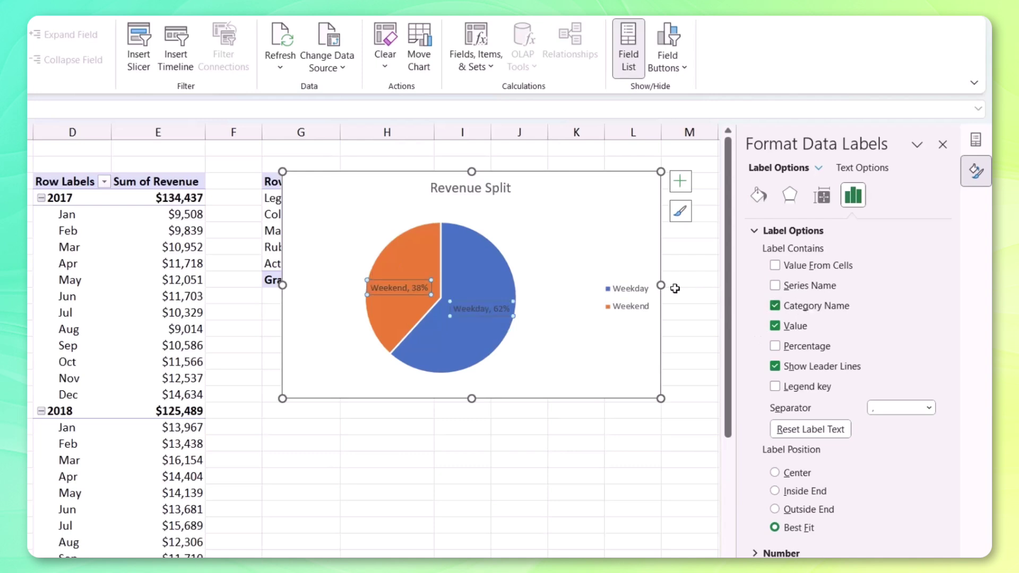
left_click(641, 312)
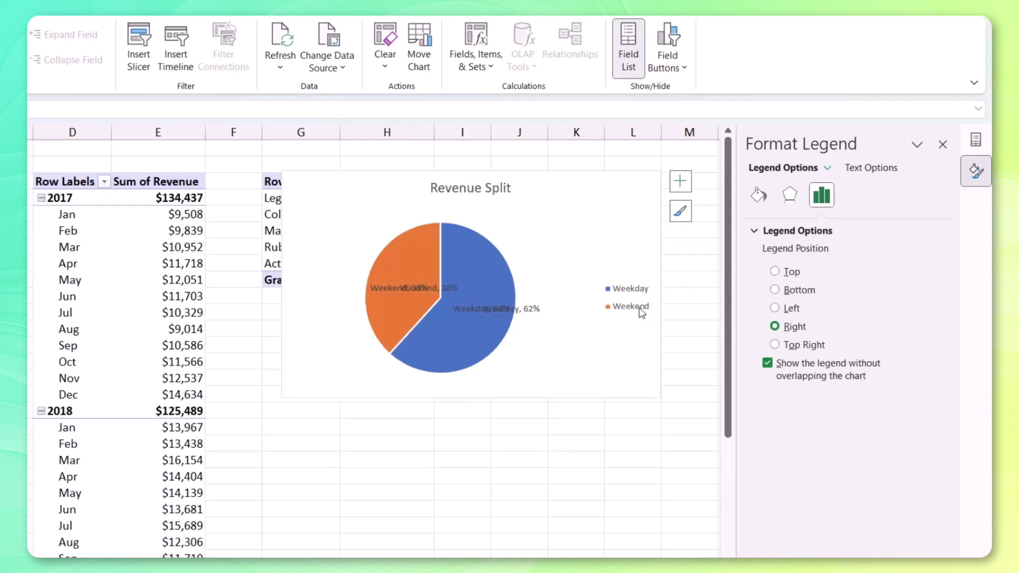
key("Delete")
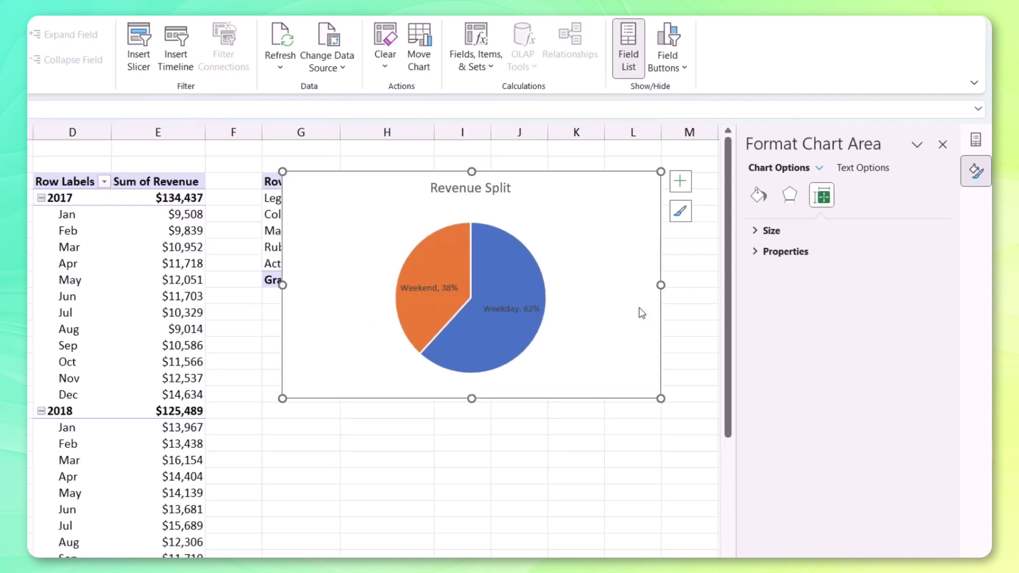
Step: Separate the pie data labels' name and value with a new line and set the label position to Center
left_click(524, 309)
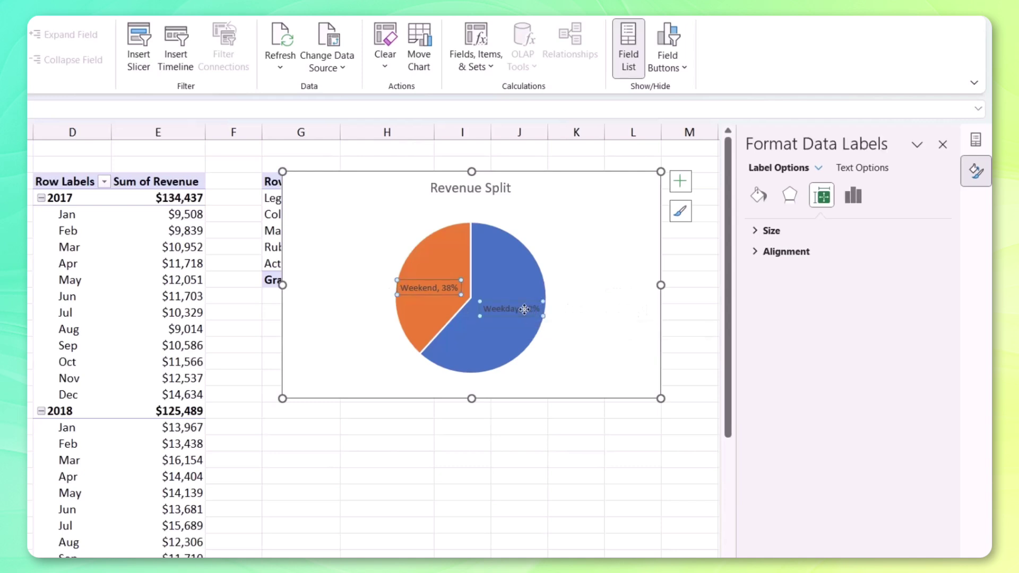
left_click(853, 195)
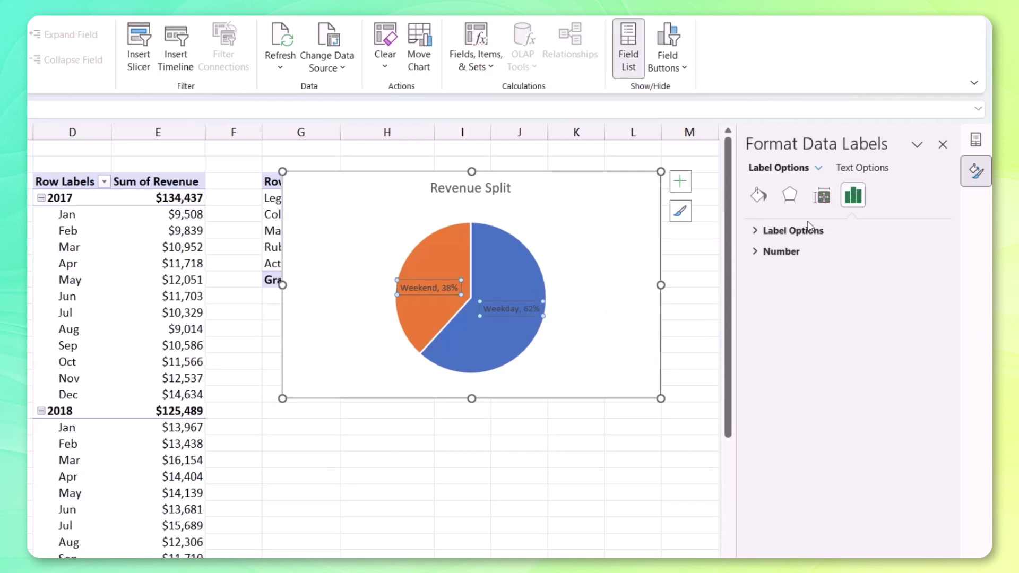
left_click(809, 230)
left_click(894, 410)
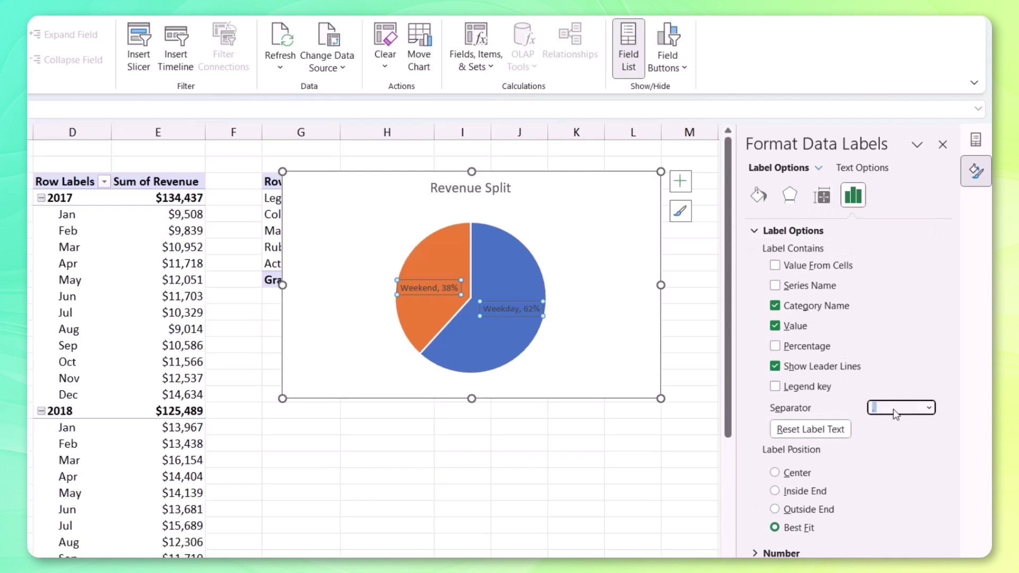
left_click(927, 408)
left_click(916, 467)
left_click(797, 474)
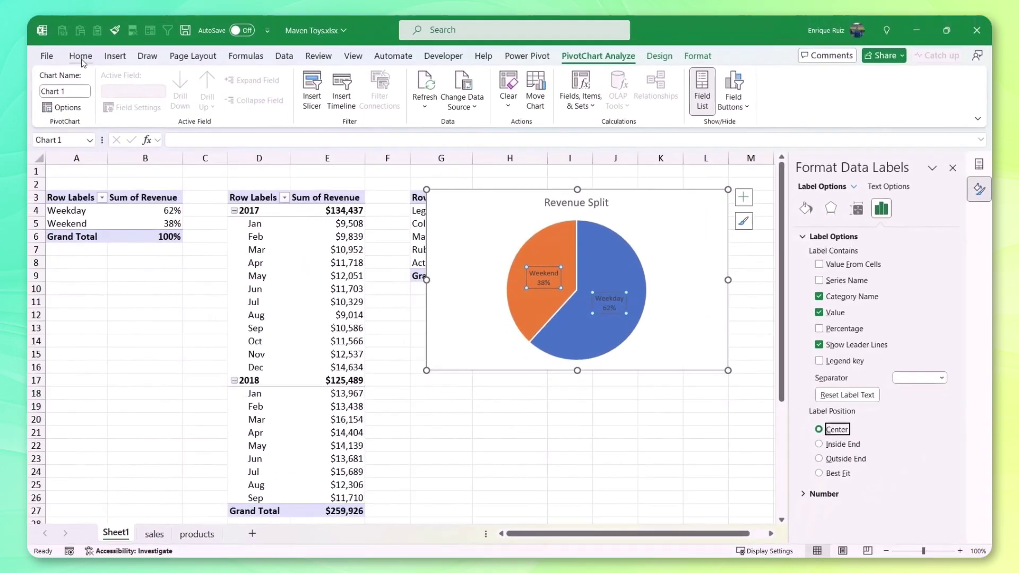
Step: Format the pie chart's data labels as bold white text
left_click(81, 56)
left_click(232, 100)
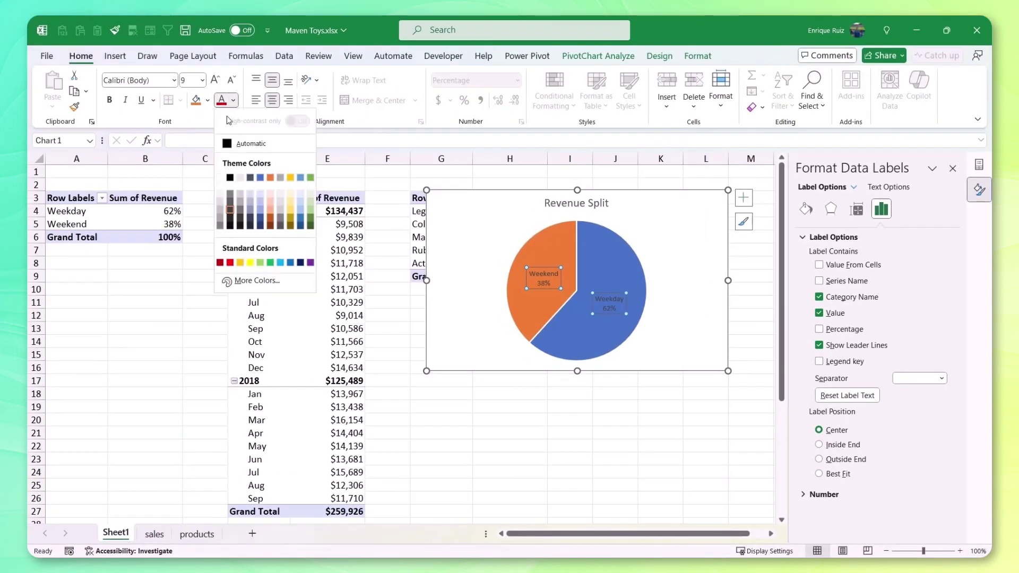
left_click(220, 178)
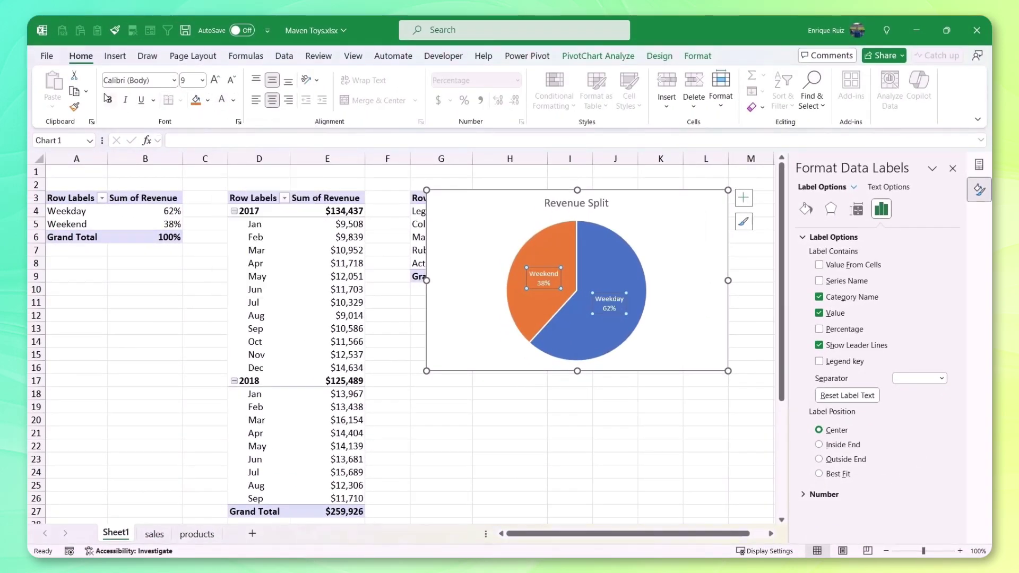
Step: Narrow the Revenue Split chart and place it directly below the day type PivotTable, over columns A to C
left_click_drag(719, 281, 602, 274)
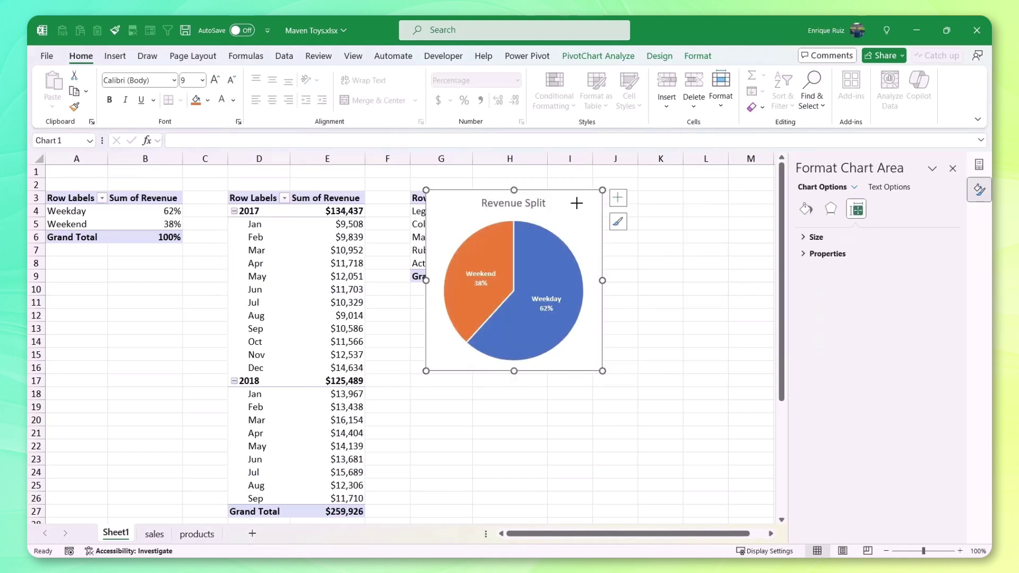
left_click_drag(576, 203, 197, 267)
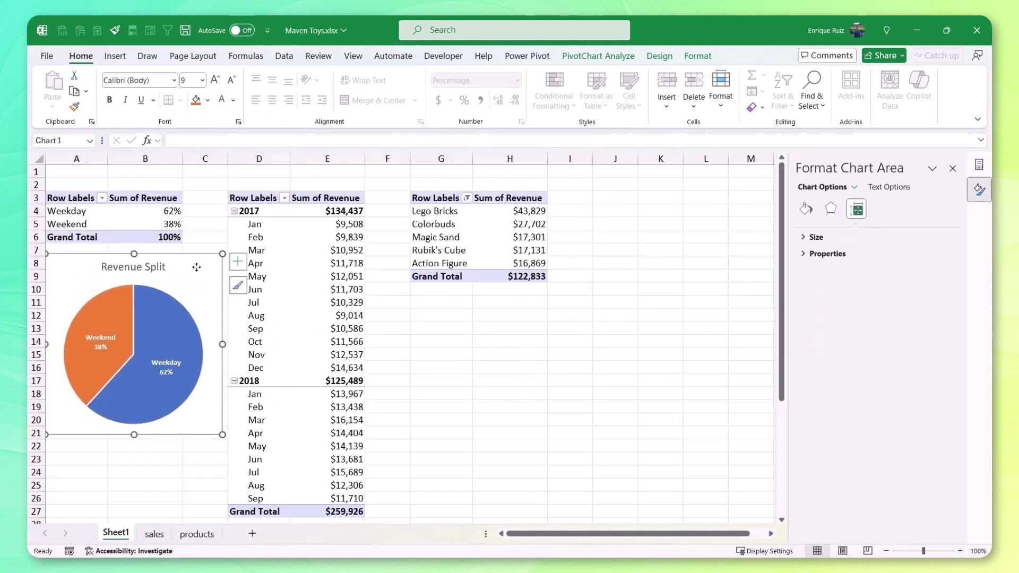
Step: Insert a 2-D line PivotChart from the monthly revenue PivotTable and move it to the right of that table
left_click(359, 265)
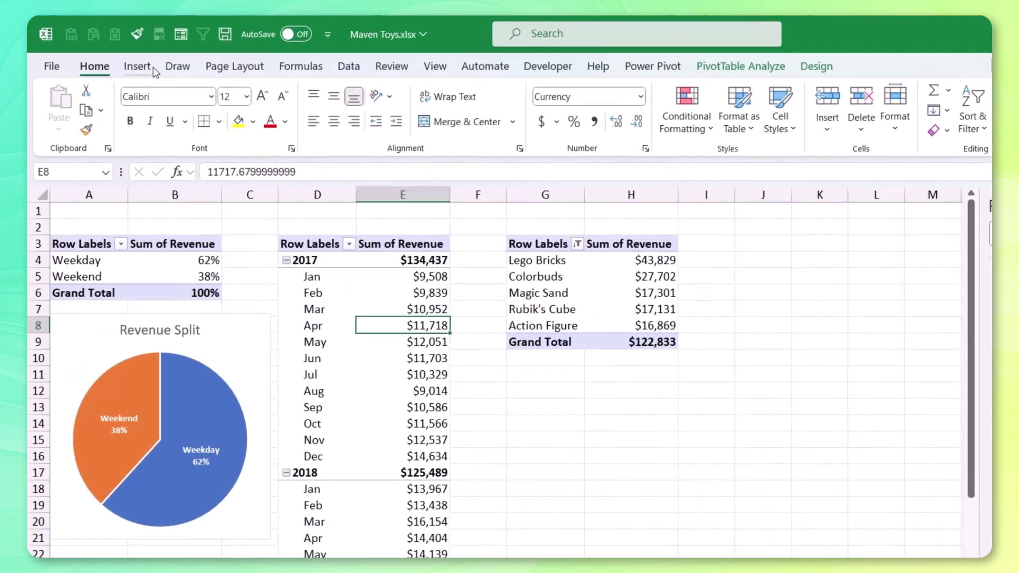
left_click(115, 56)
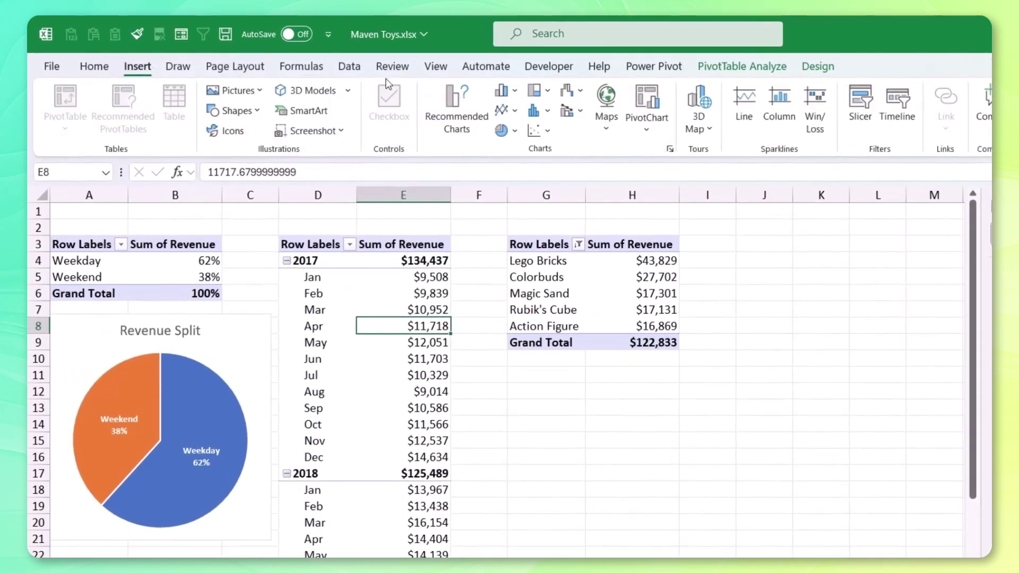
left_click(499, 109)
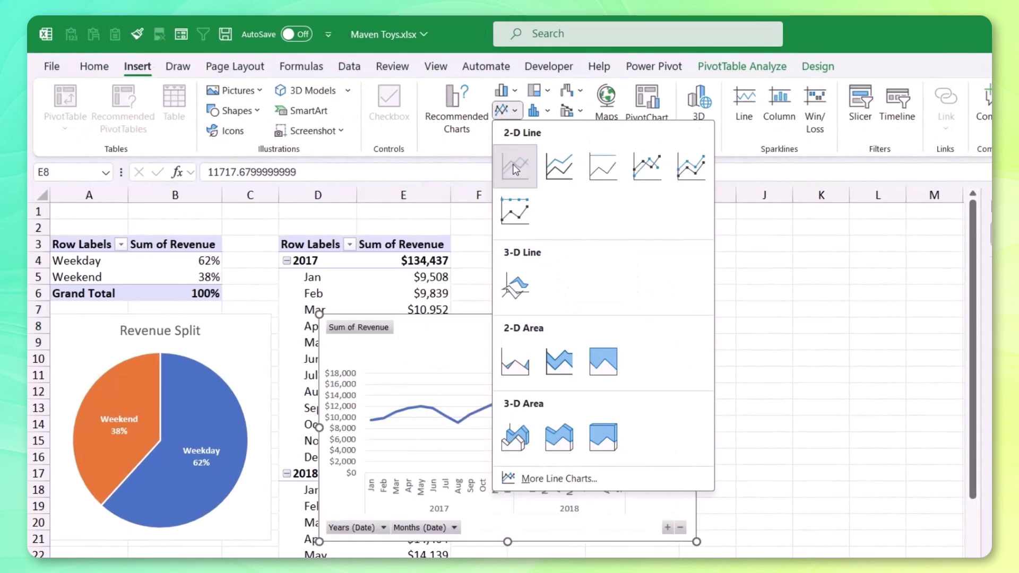
left_click(521, 165)
left_click_drag(450, 327, 700, 258)
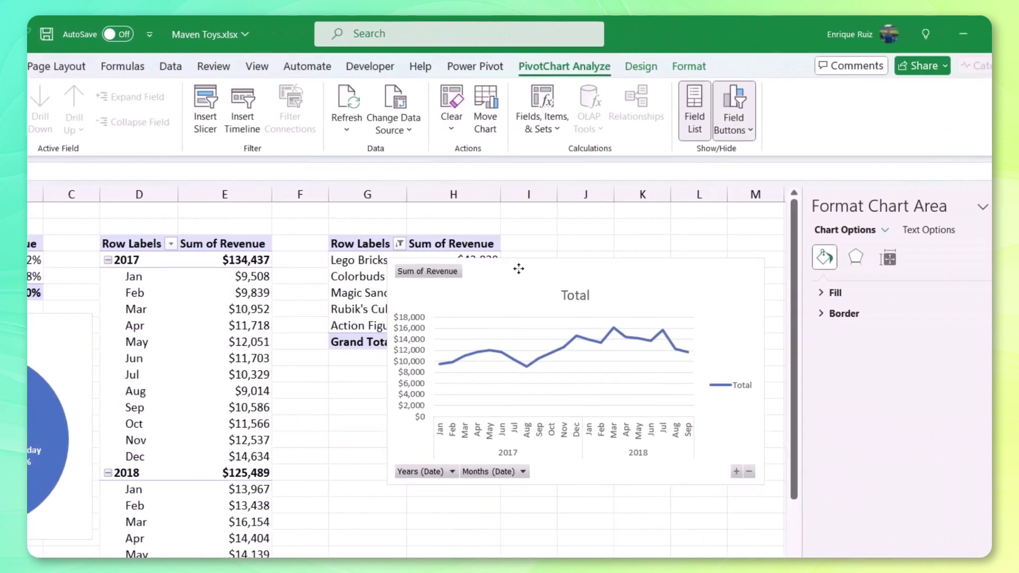
left_click_drag(456, 257, 456, 257)
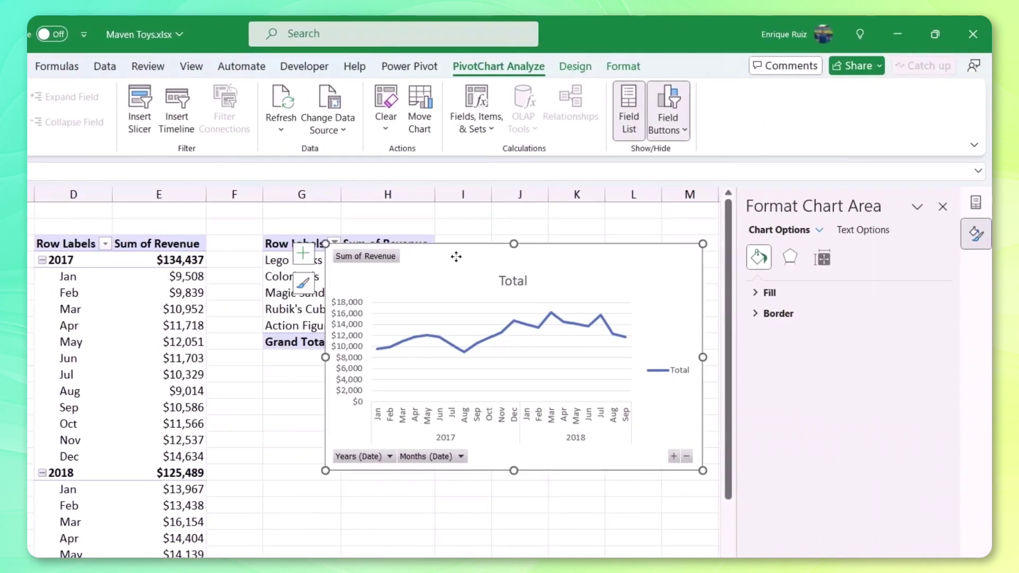
Step: Hide all field buttons on the line chart and set its title to "Revenue Trend"
left_click(667, 106)
left_click(528, 259)
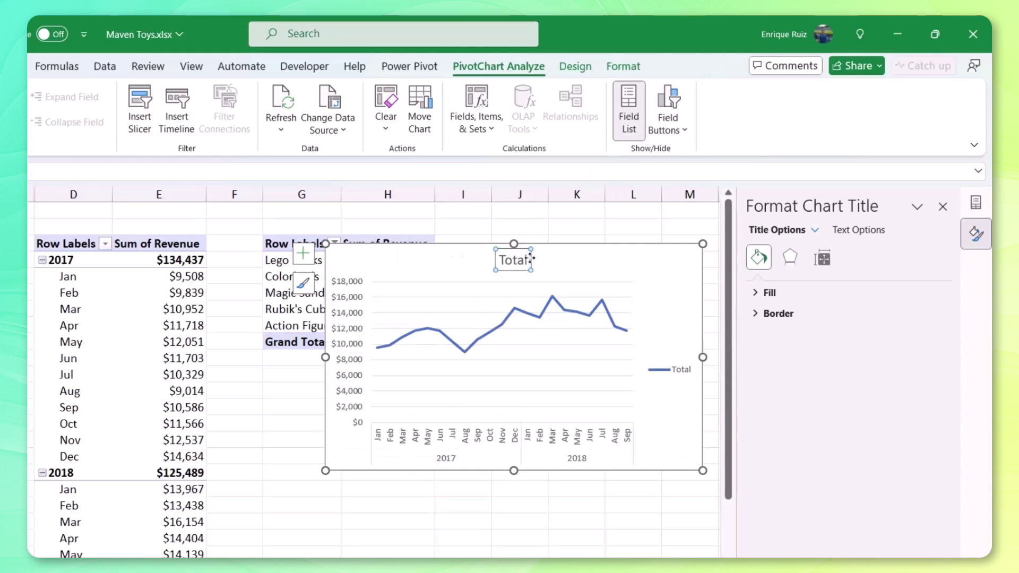
double_click(528, 259)
type("Revenue Trend")
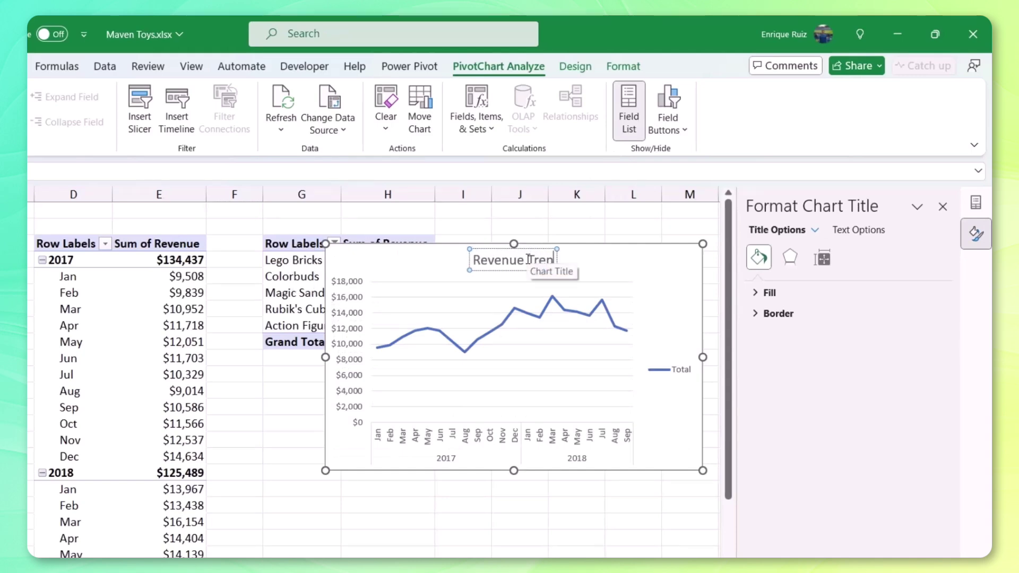
Step: Delete the legend and gridlines from the Revenue Trend chart and move it below the top products PivotTable
left_click(673, 370)
key("Delete")
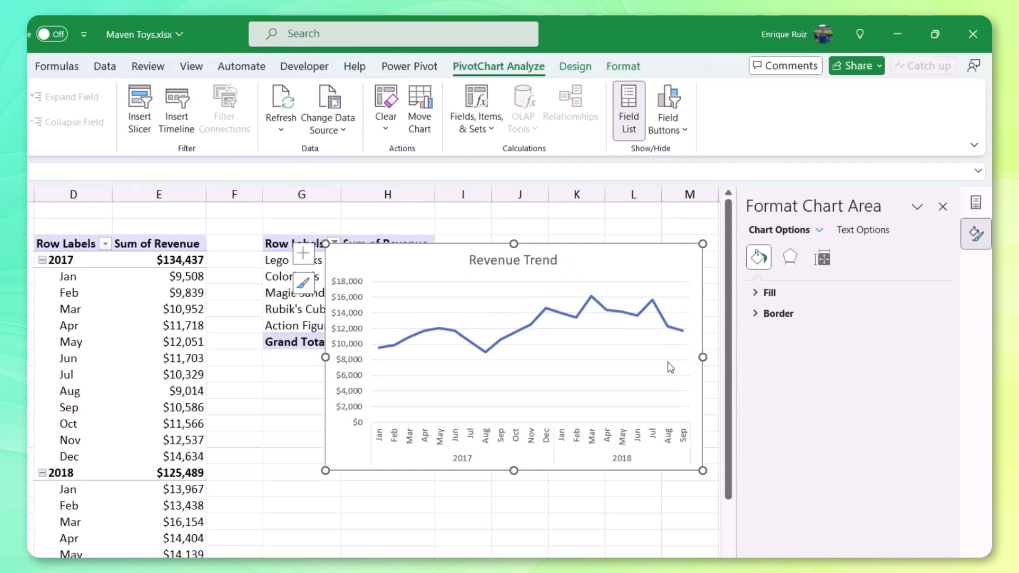
left_click(668, 363)
key("Delete")
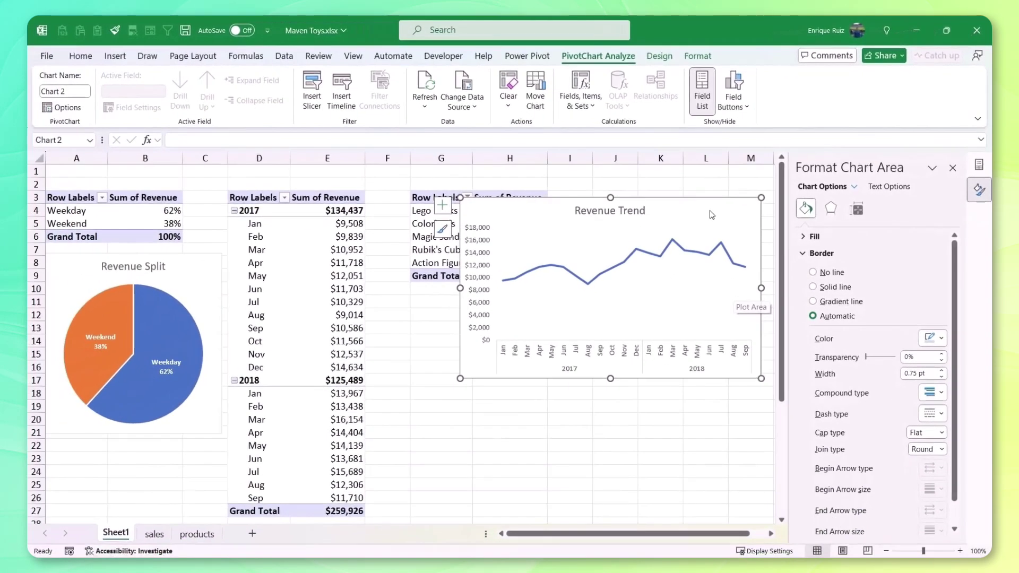
left_click_drag(634, 257, 567, 406)
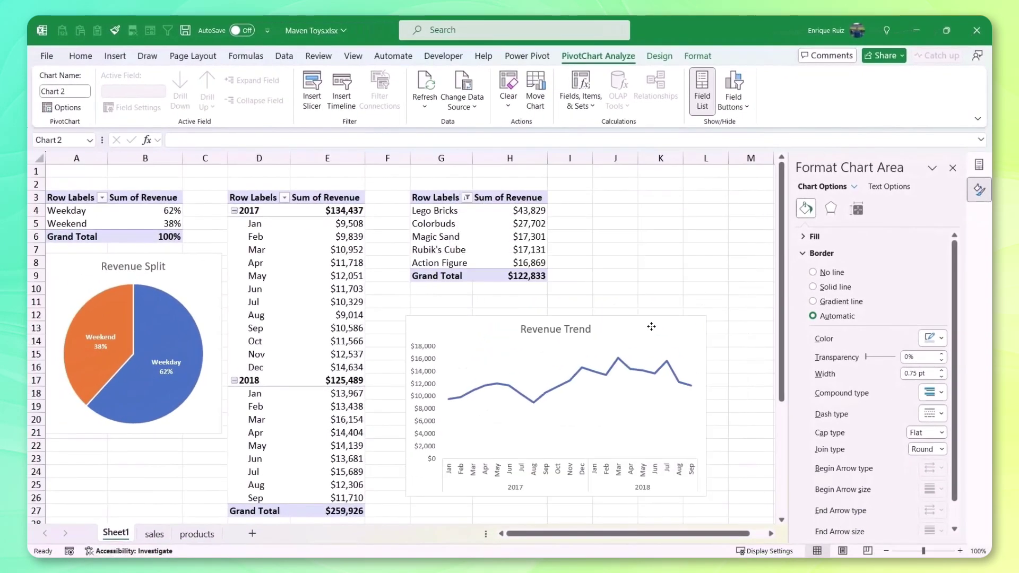
mouse_move(651, 326)
left_mouse_down()
mouse_move(648, 348)
mouse_move(649, 331)
left_mouse_up()
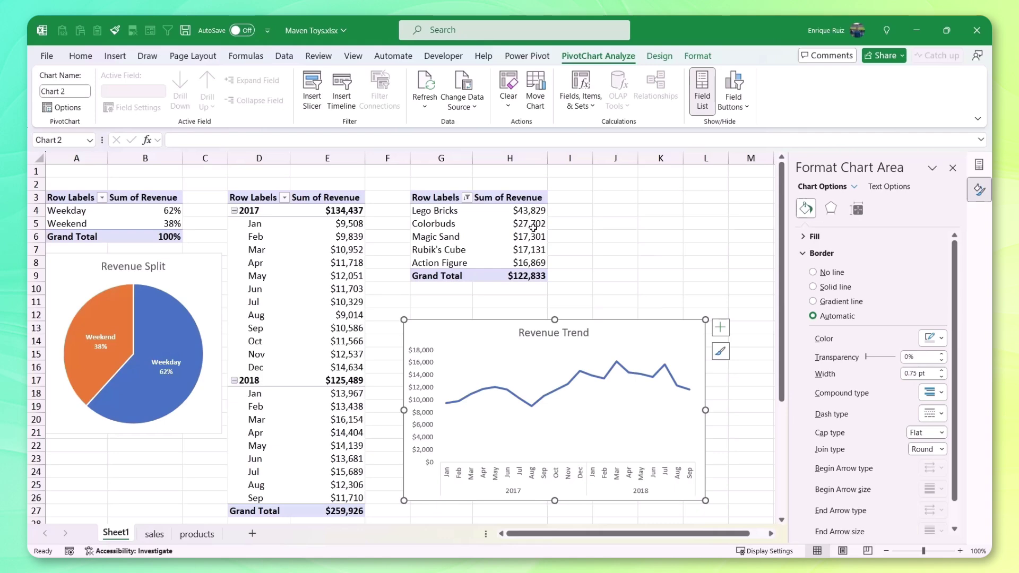
Step: Insert a 2-D clustered bar PivotChart from the top products PivotTable and move it toward columns H to M
left_click(533, 227)
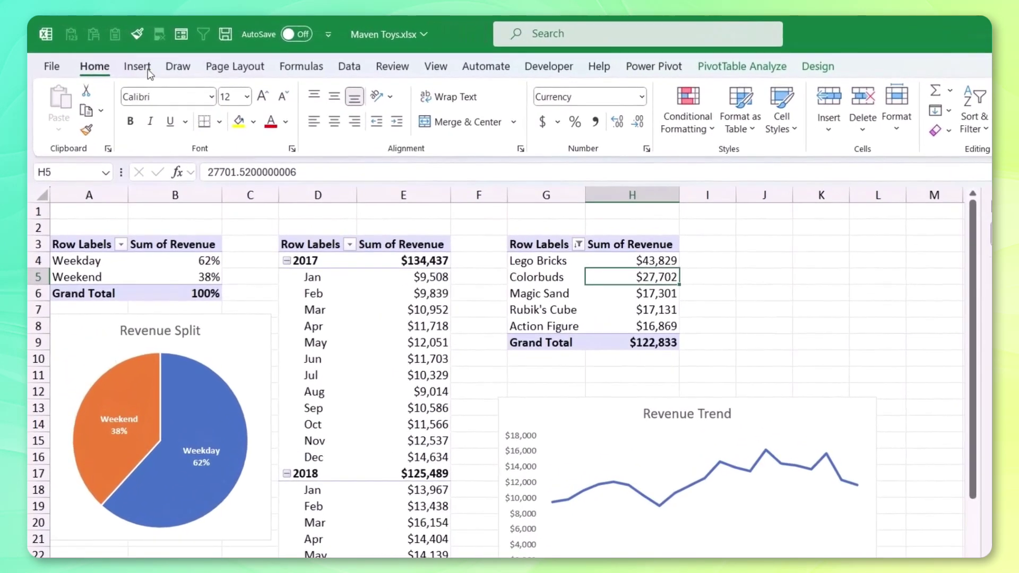
left_click(115, 56)
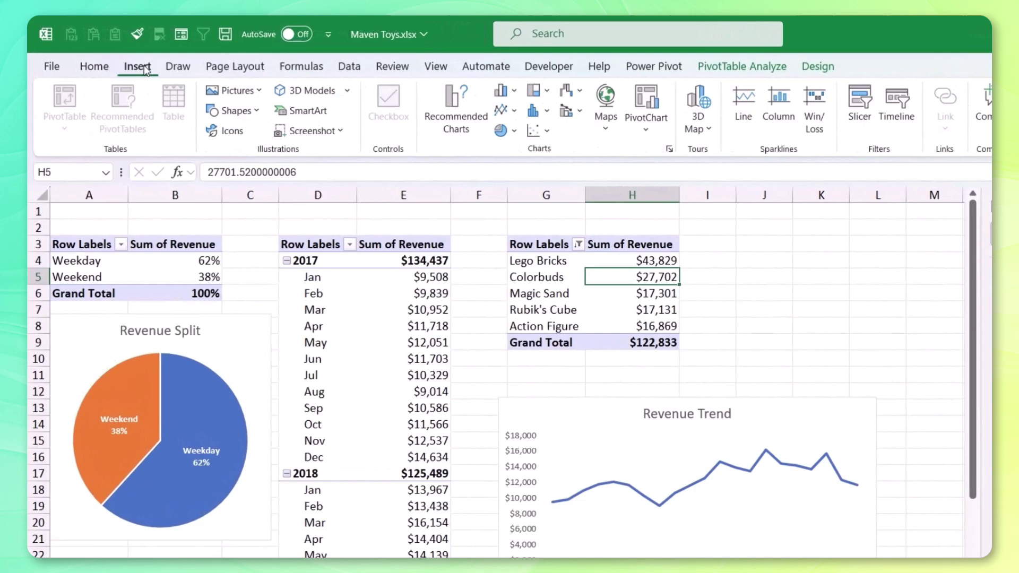
left_click(509, 93)
left_click(514, 293)
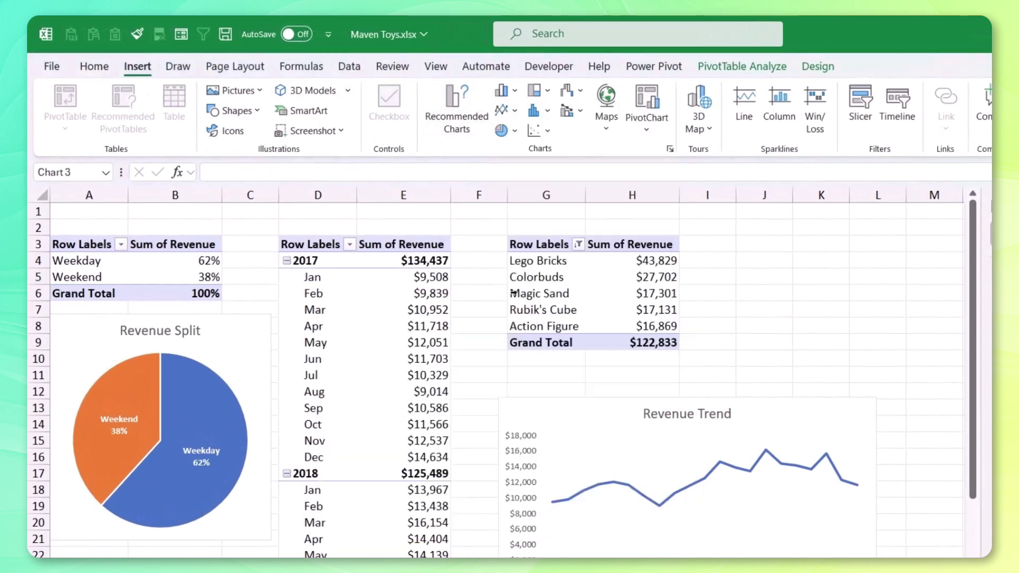
left_click_drag(471, 330, 692, 232)
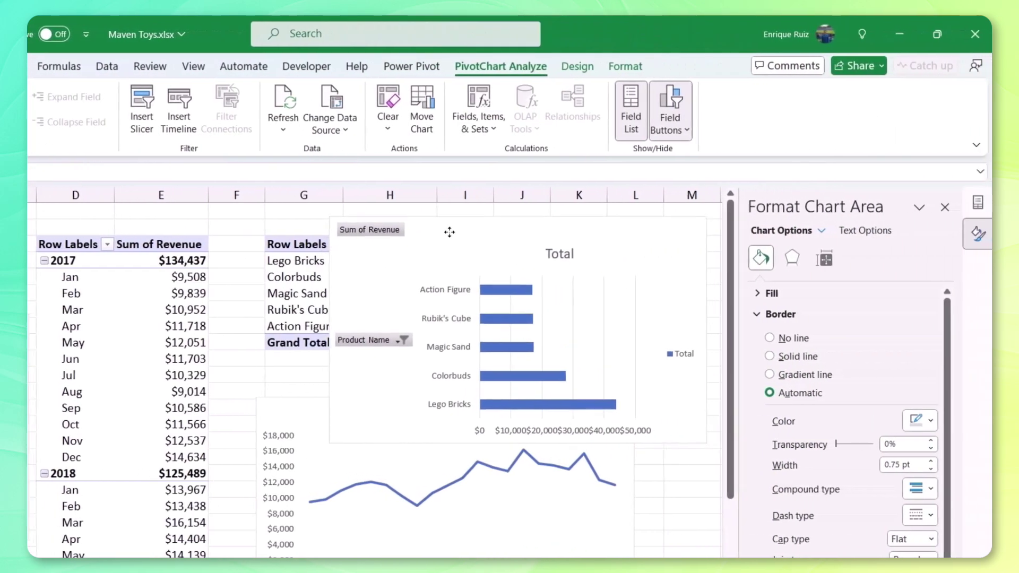
Step: Hide all field buttons on the bar chart and set its title to "Top Products"
left_click(670, 101)
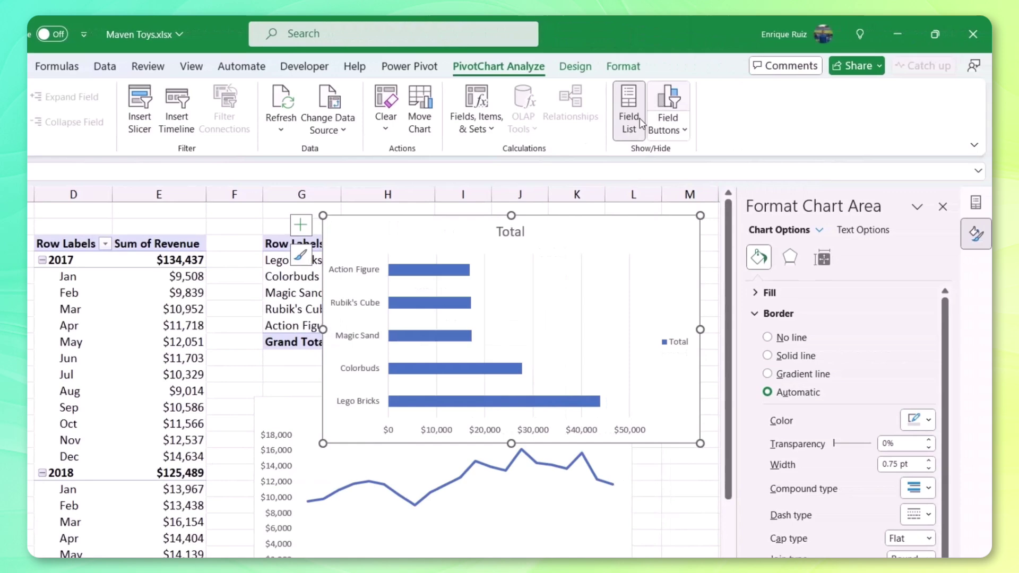
left_click(511, 231)
double_click(511, 232)
type("Top P")
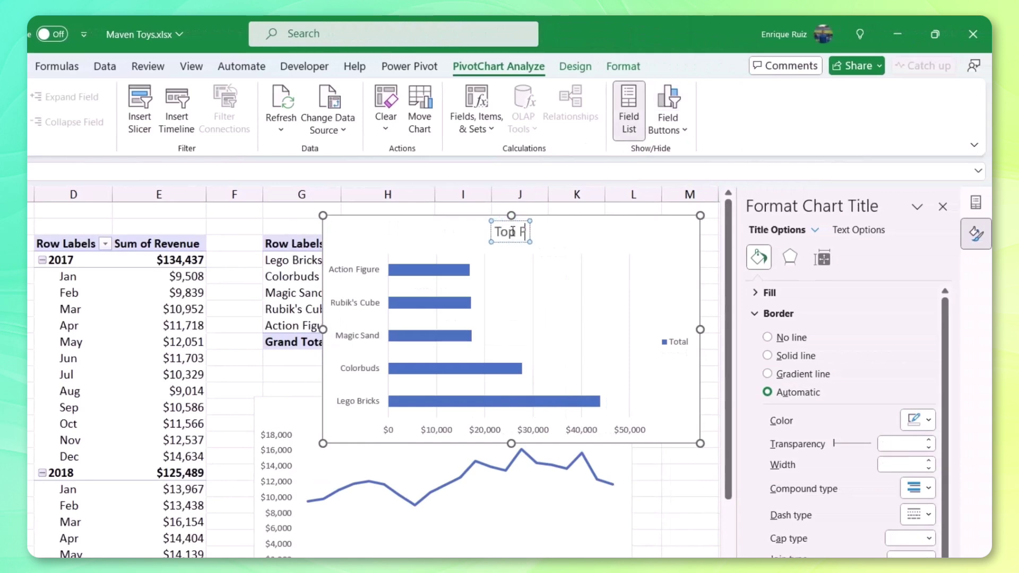
type("roducts")
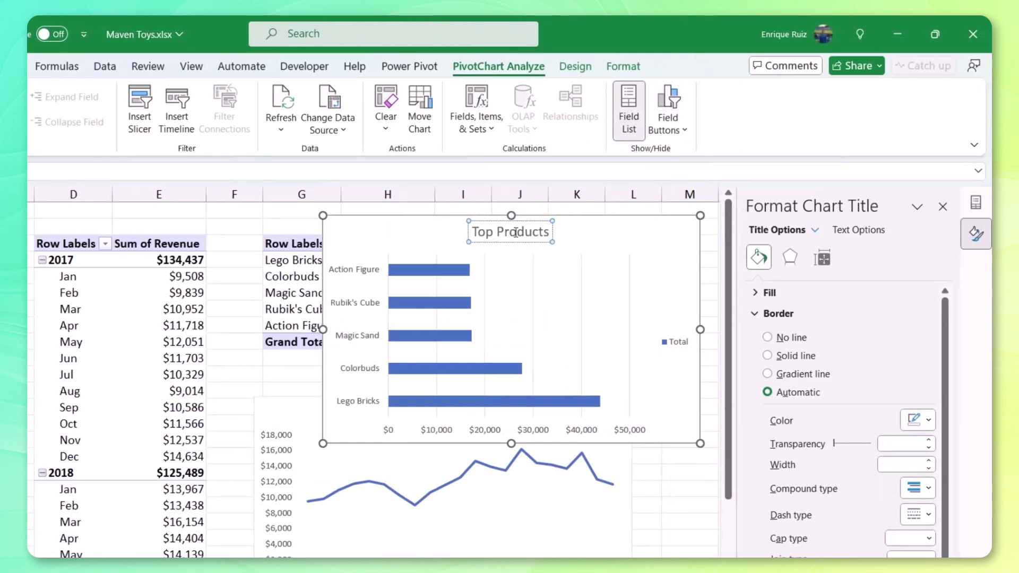
Step: Delete the legend from the Top Products chart and nudge the chart slightly to the right
left_click(672, 343)
key("Delete")
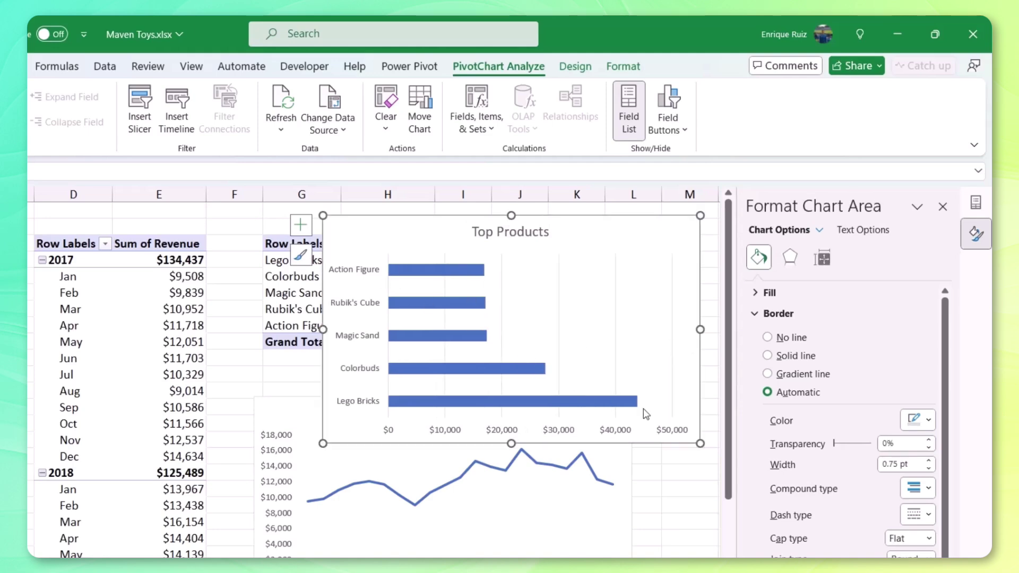
mouse_move(394, 228)
left_mouse_down()
mouse_move(393, 307)
mouse_move(361, 319)
mouse_move(401, 166)
left_mouse_up()
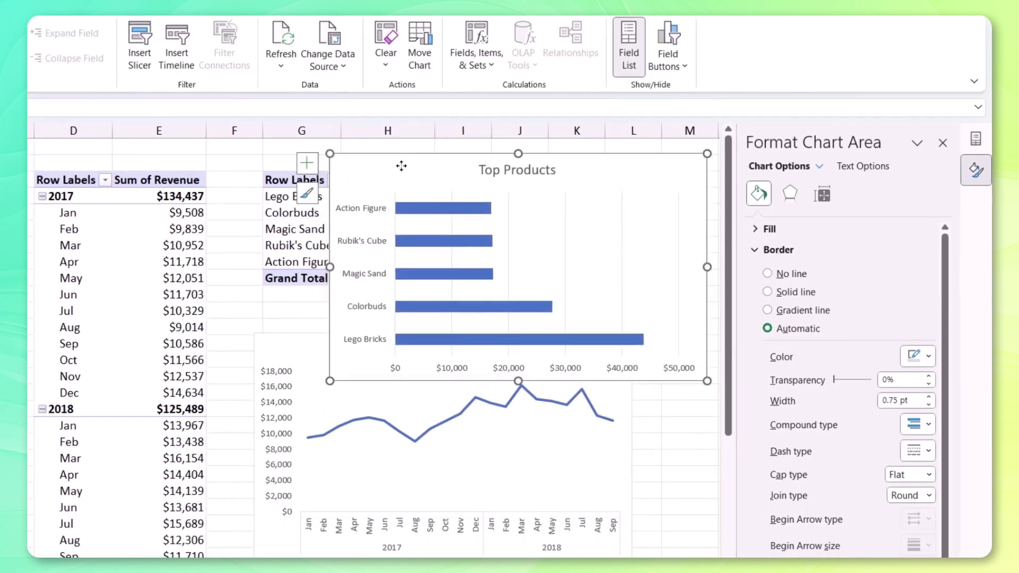
Step: Set the Top Products chart's product axis to show categories in reverse order
left_click(369, 212)
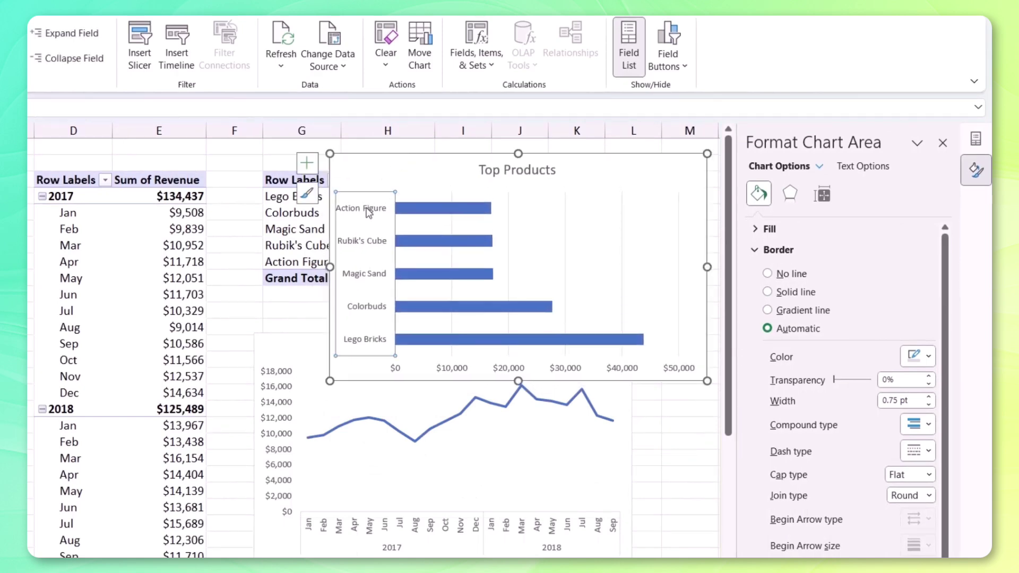
left_click(859, 198)
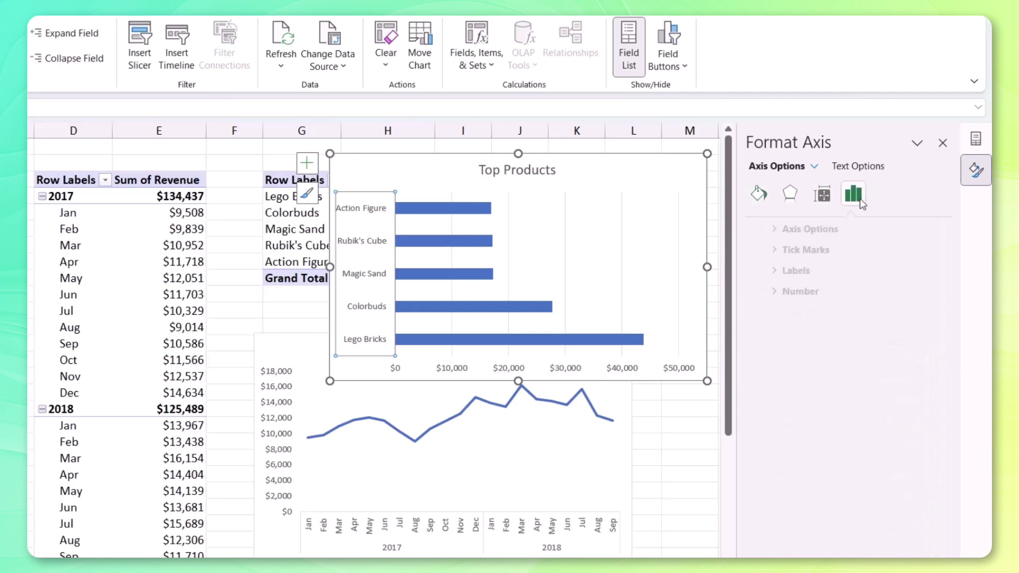
left_click(790, 229)
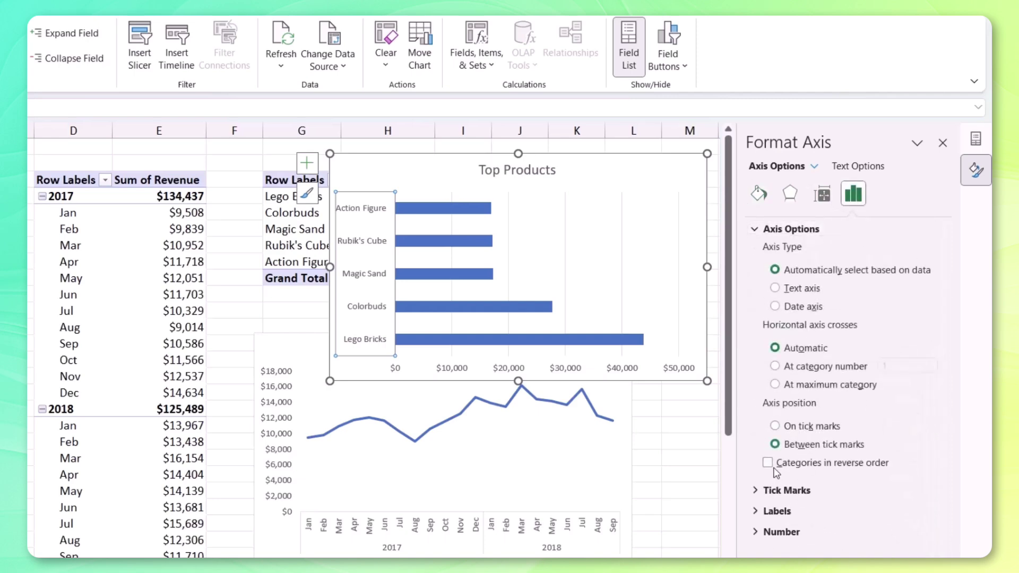
left_click(796, 467)
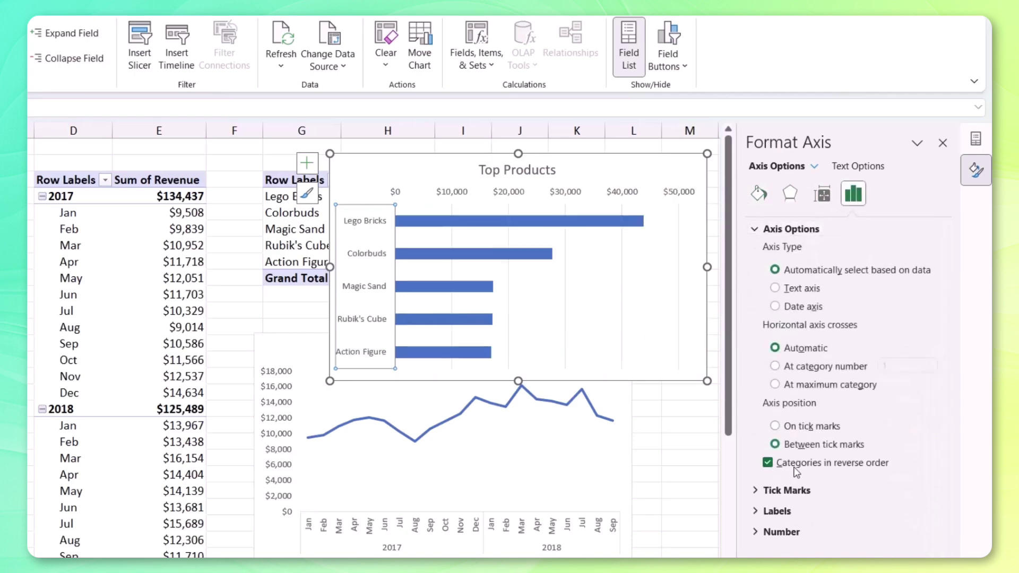
Step: Replace the Top Products chart's gridlines and value axis with data labels on the bars
right_click(622, 225)
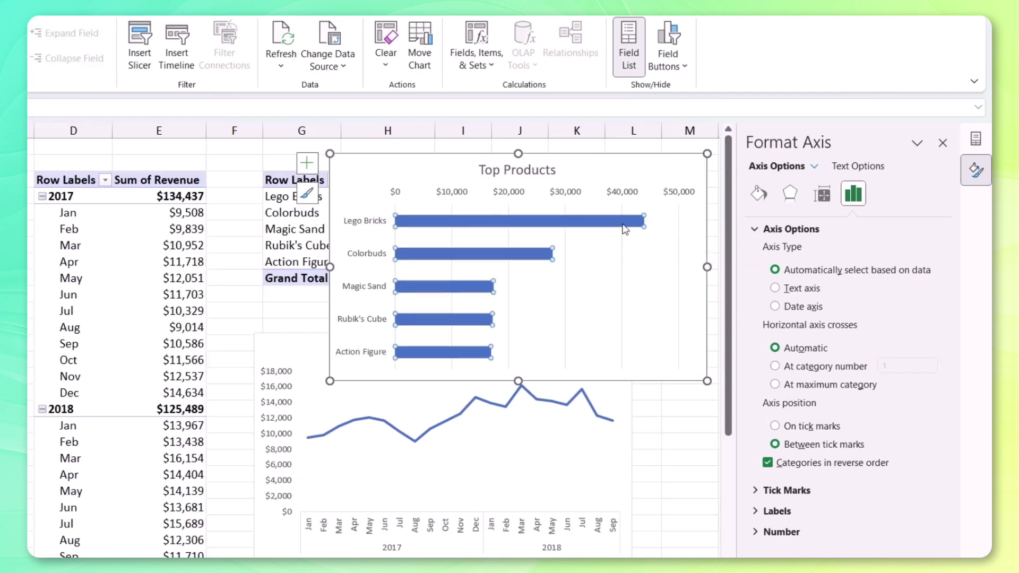
left_click(682, 399)
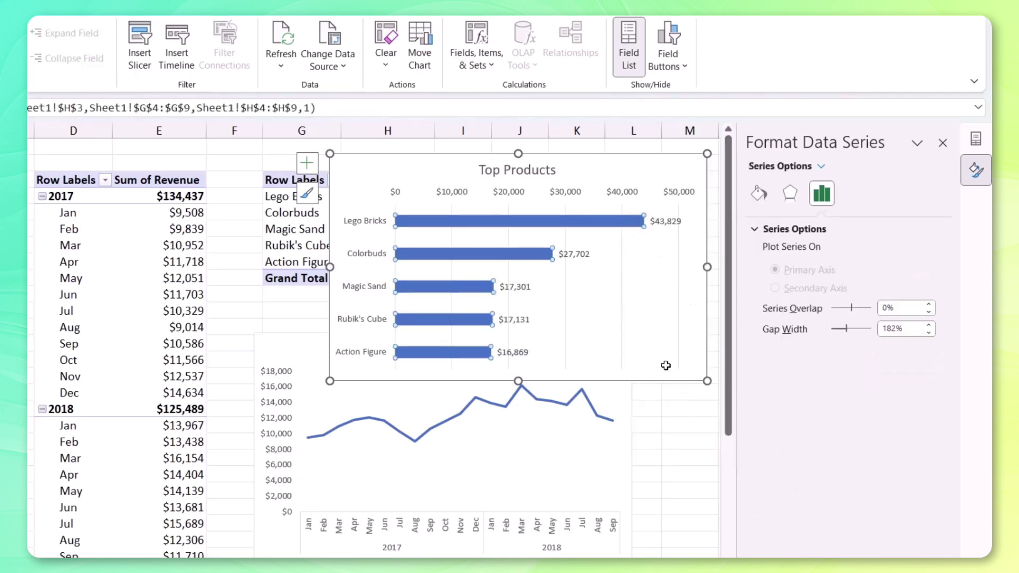
left_click(622, 296)
key("Delete")
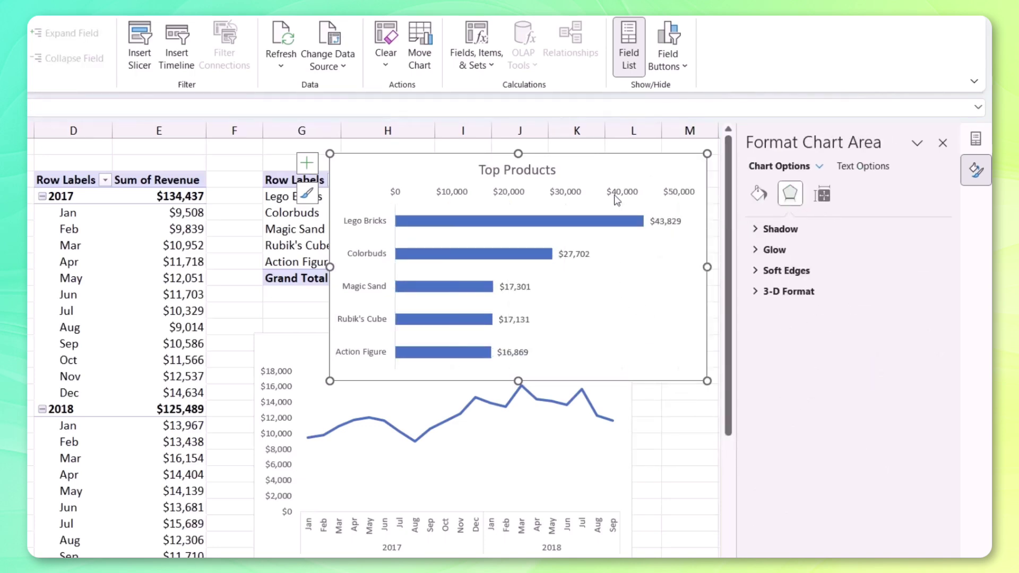
left_click(614, 194)
key("Delete")
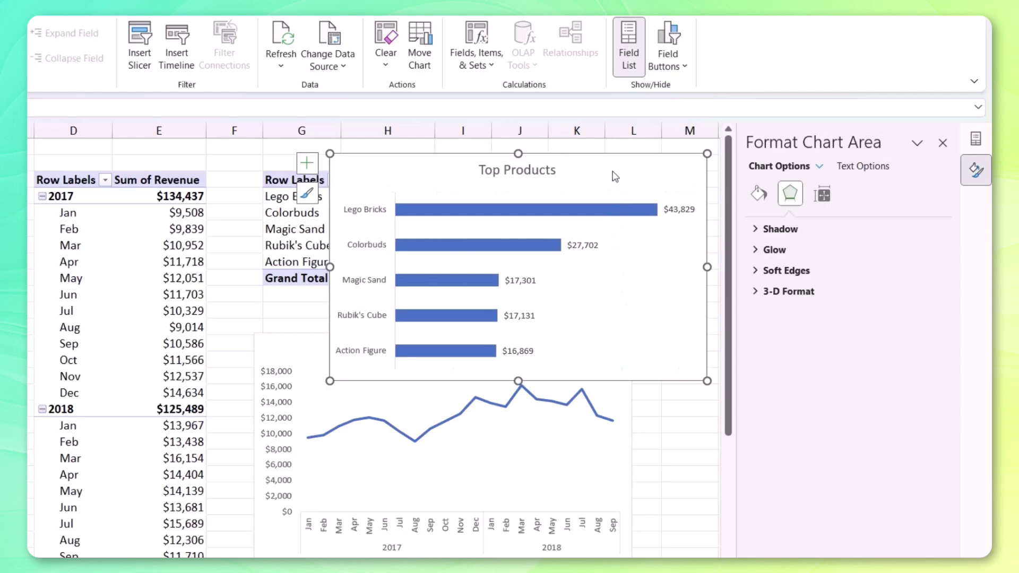
Step: Cut the Top Products, Revenue Trend and Revenue Split charts together from Sheet1 and paste them onto a new worksheet
left_click_drag(610, 173, 550, 154)
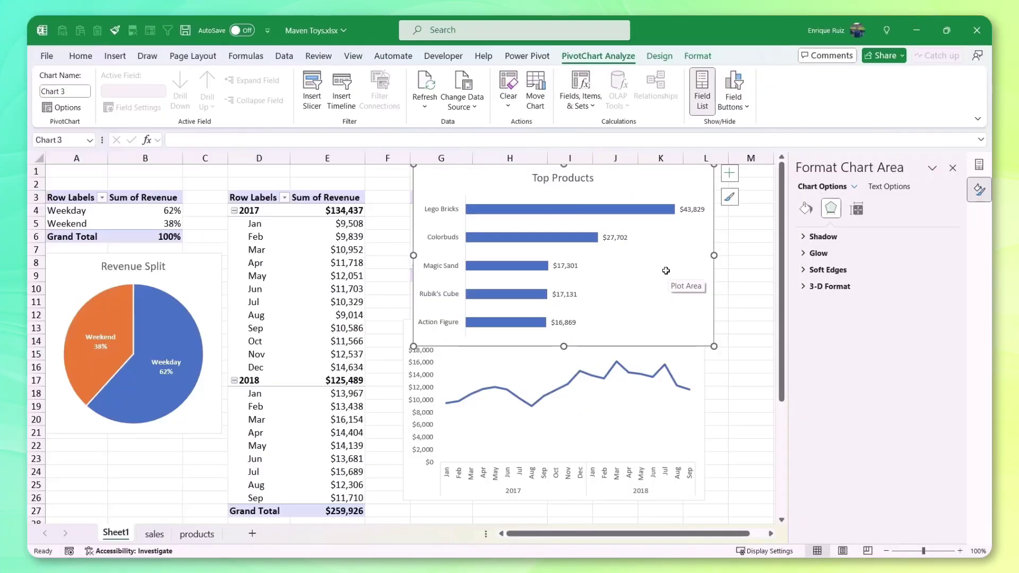
left_click(701, 361, "ctrl")
left_click(203, 272, "ctrl")
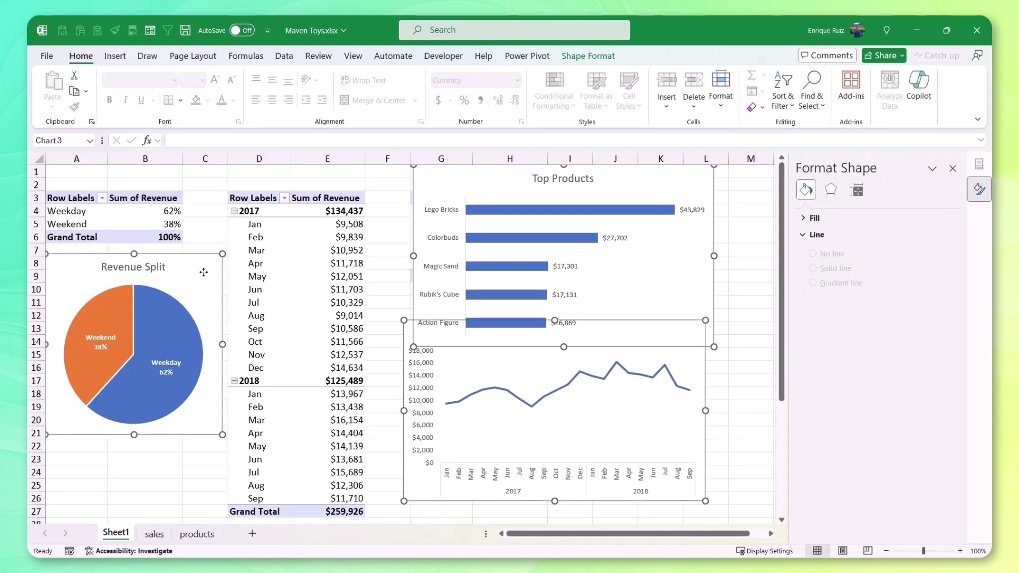
key("ctrl+x")
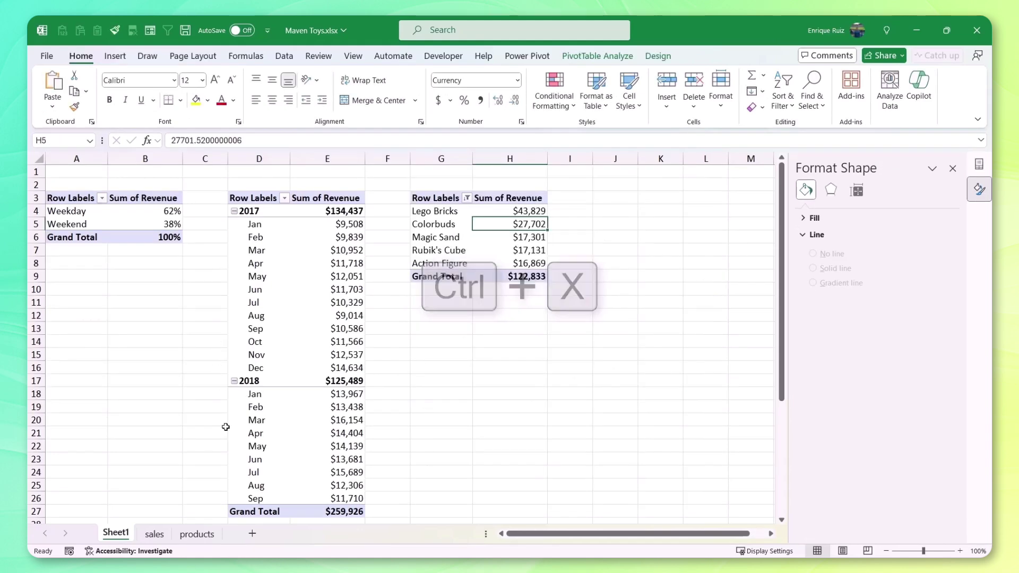
left_click(255, 535)
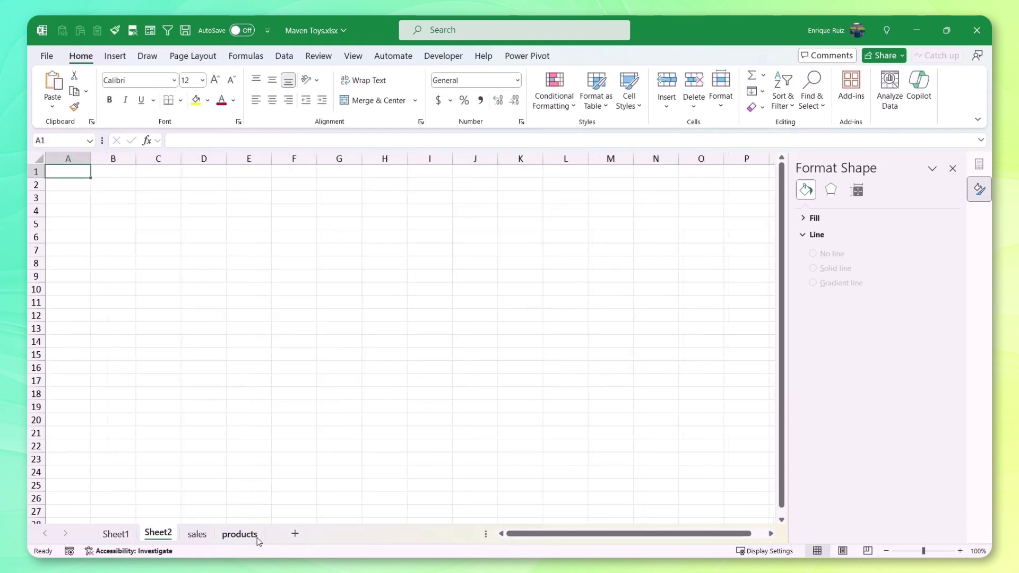
key("ctrl+v")
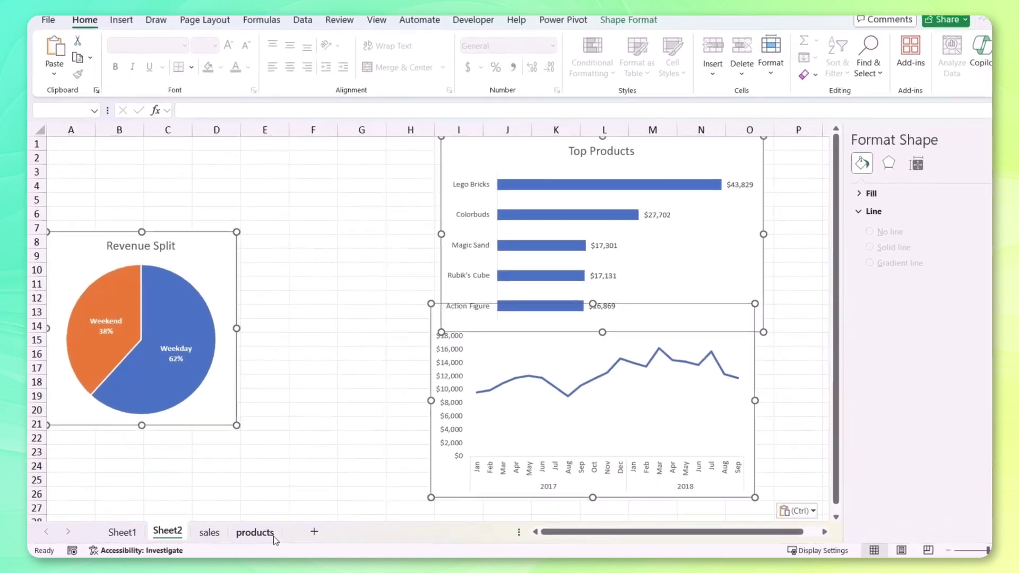
Step: Arrange the charts snapped to the cell grid from B2: Revenue Split, Top Products beside it, and Revenue Trend spanning the width beneath both
left_click(347, 378)
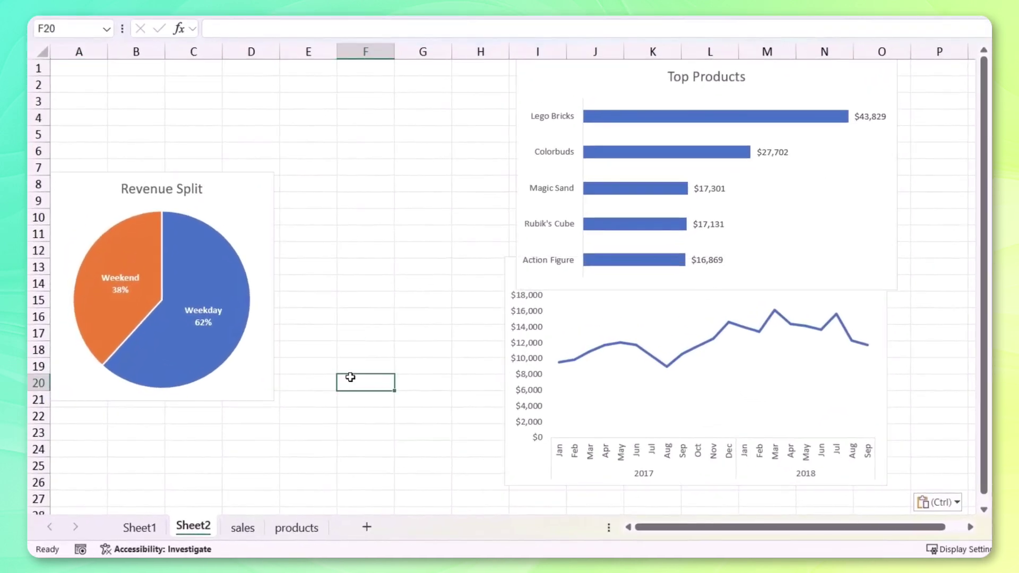
left_click(260, 176)
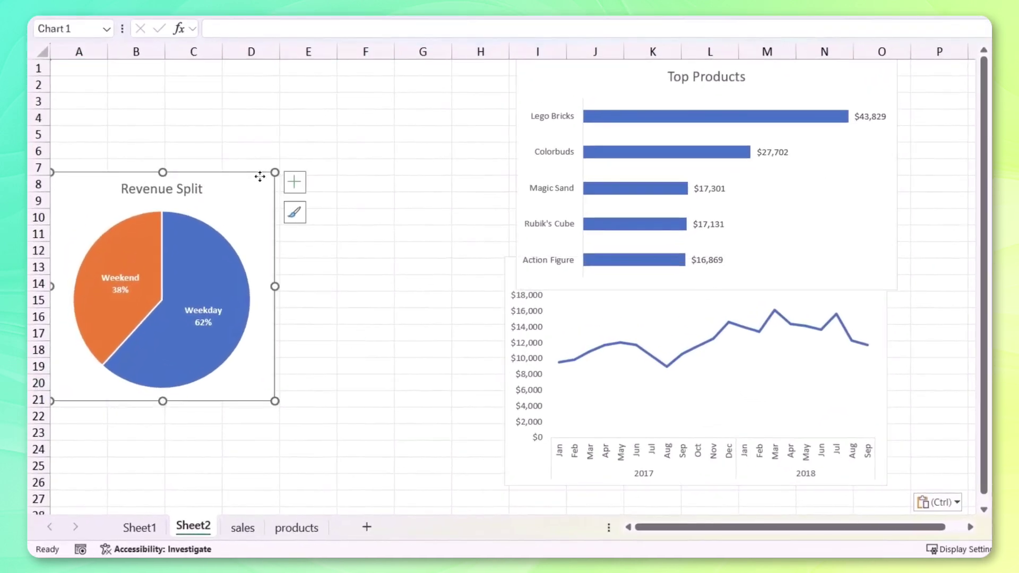
key("alt")
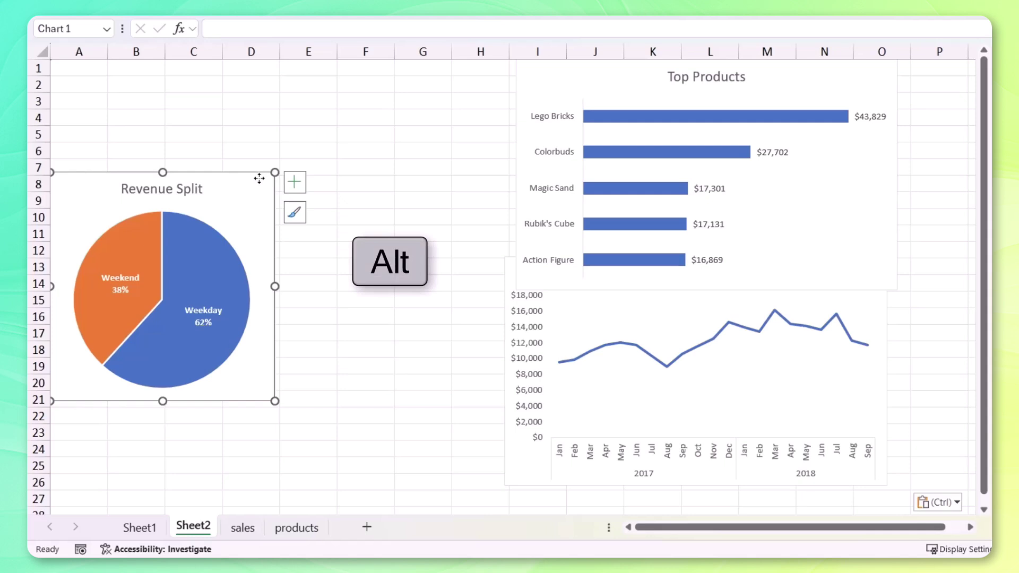
left_click_drag(259, 178, 312, 78)
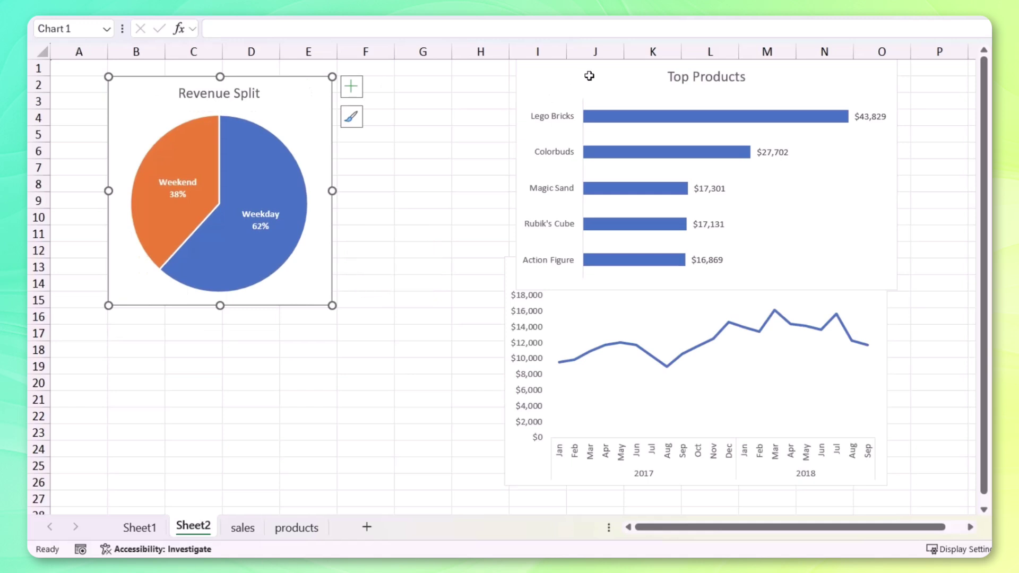
left_click_drag(589, 76, 430, 84)
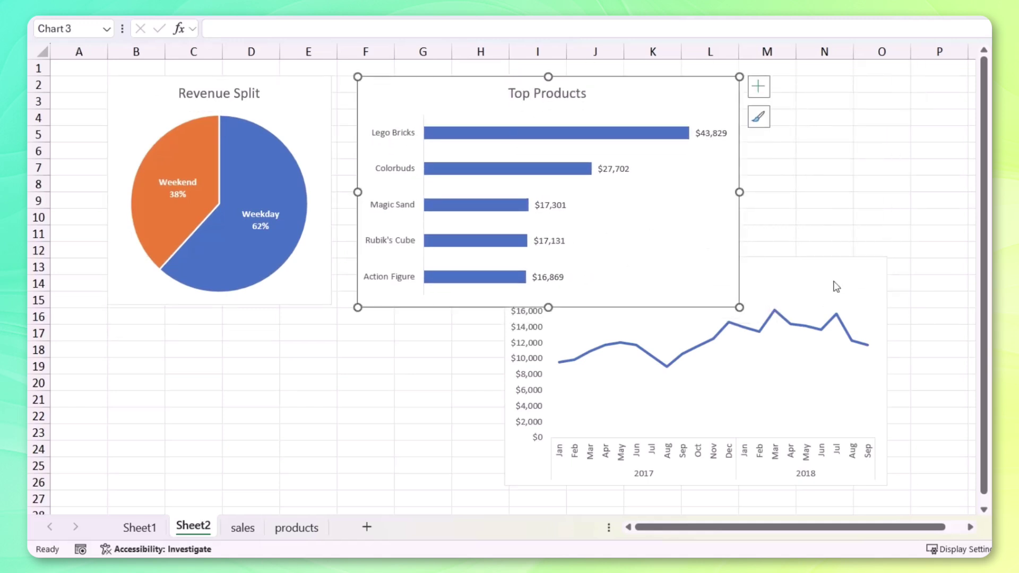
left_click_drag(817, 262, 422, 314)
Step: Hide the cell gridlines on the dashboard sheet
left_click(691, 384)
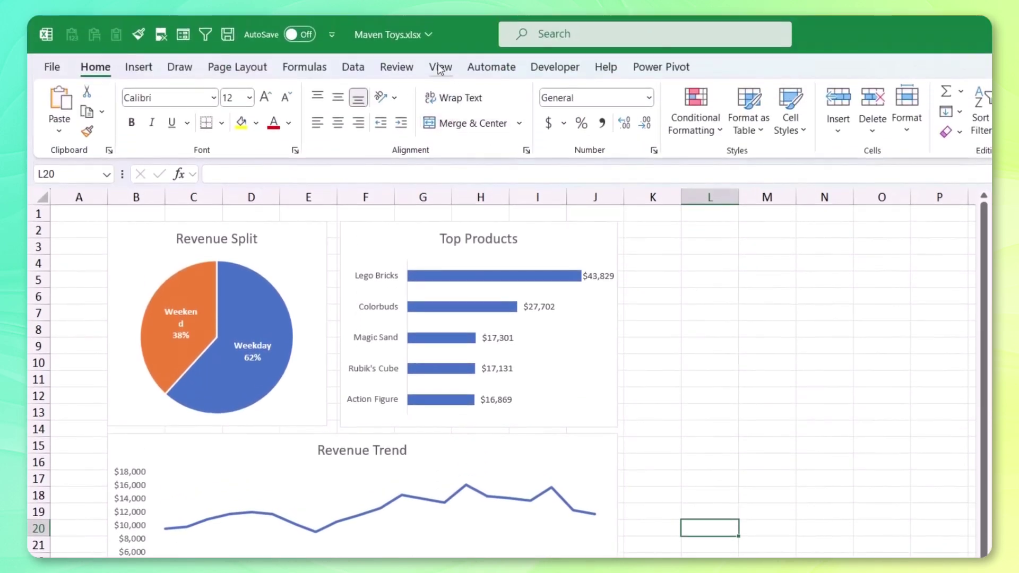
left_click(439, 68)
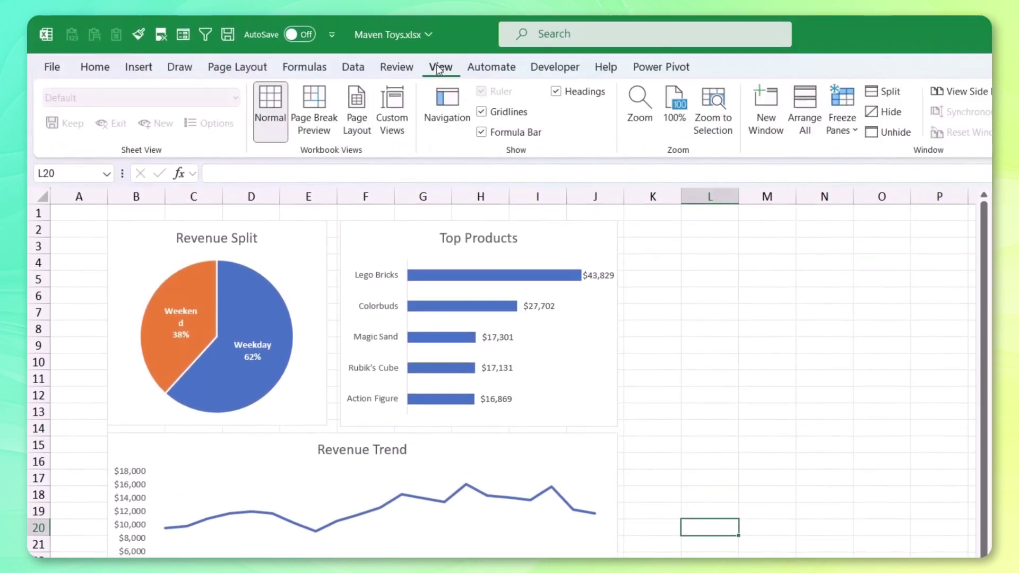
left_click(497, 113)
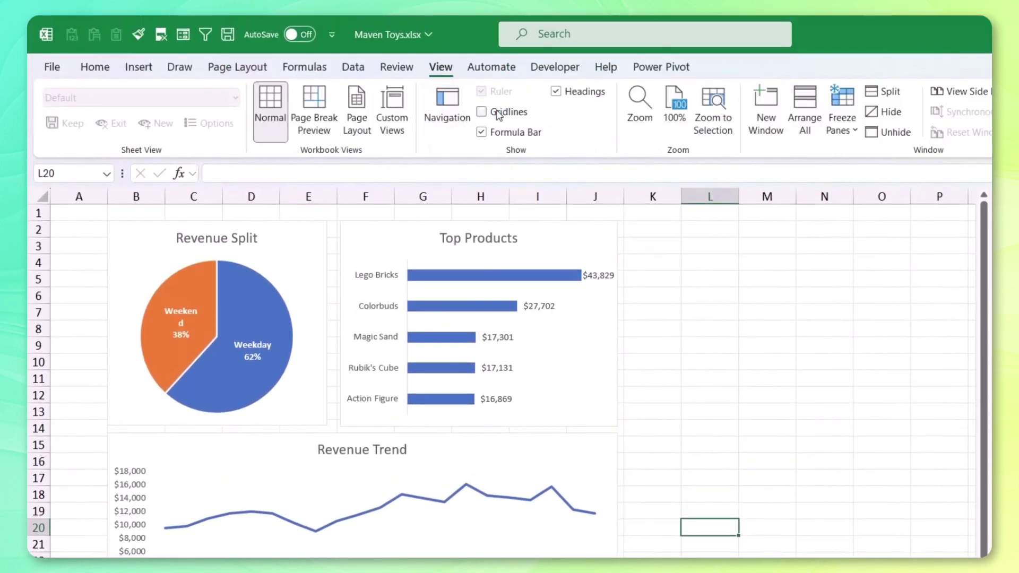
Step: Remove the outlines from the Top Products, Revenue Split and Revenue Trend charts
left_click(573, 221)
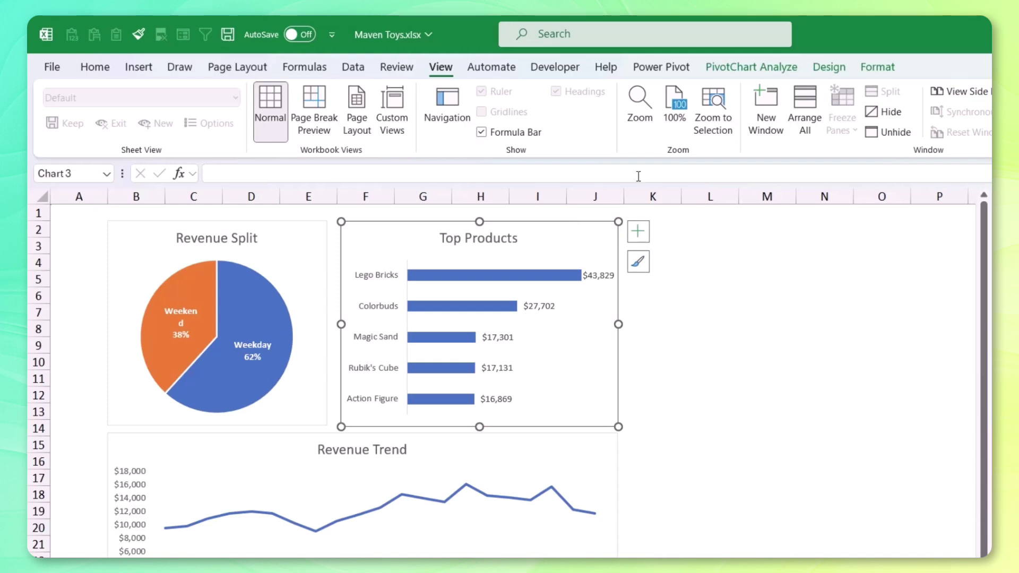
left_click(875, 68)
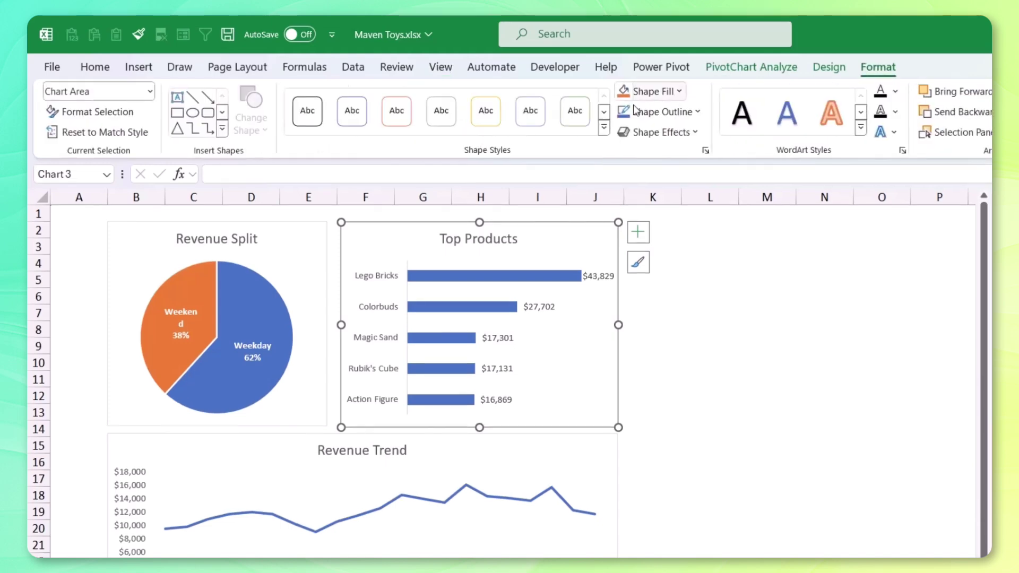
left_click(667, 111)
left_click(667, 345)
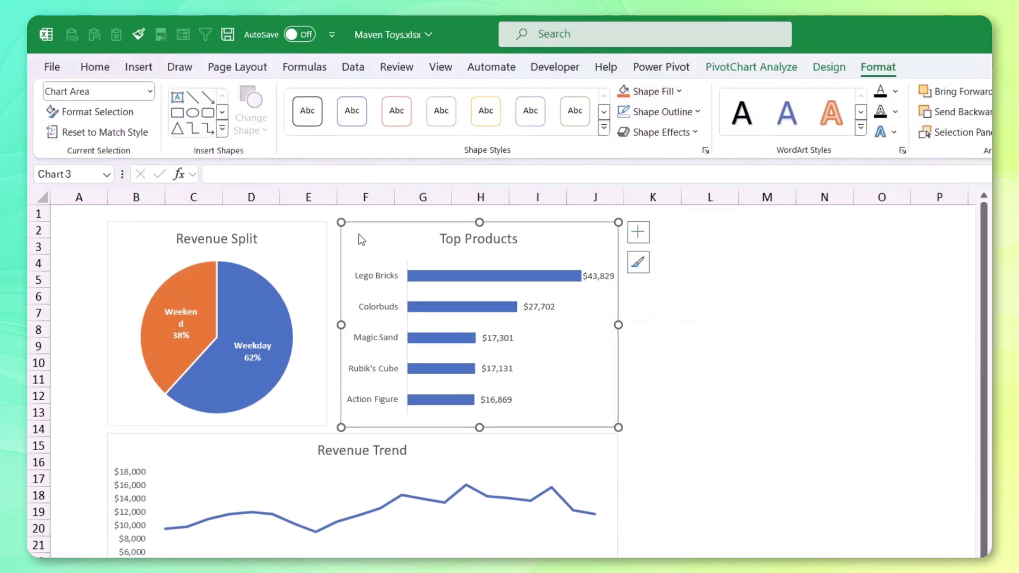
left_click(318, 228, "ctrl")
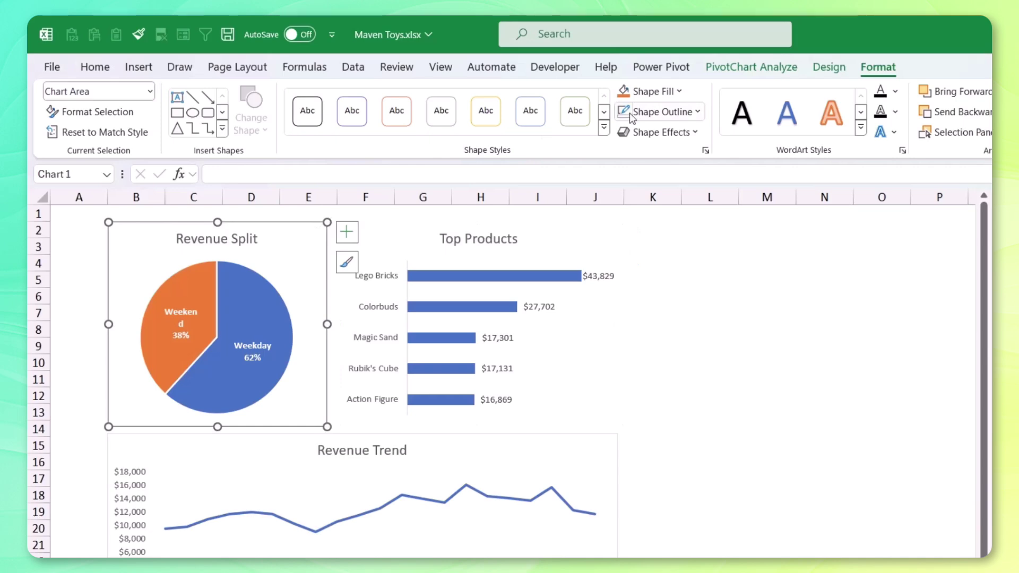
left_click(569, 435)
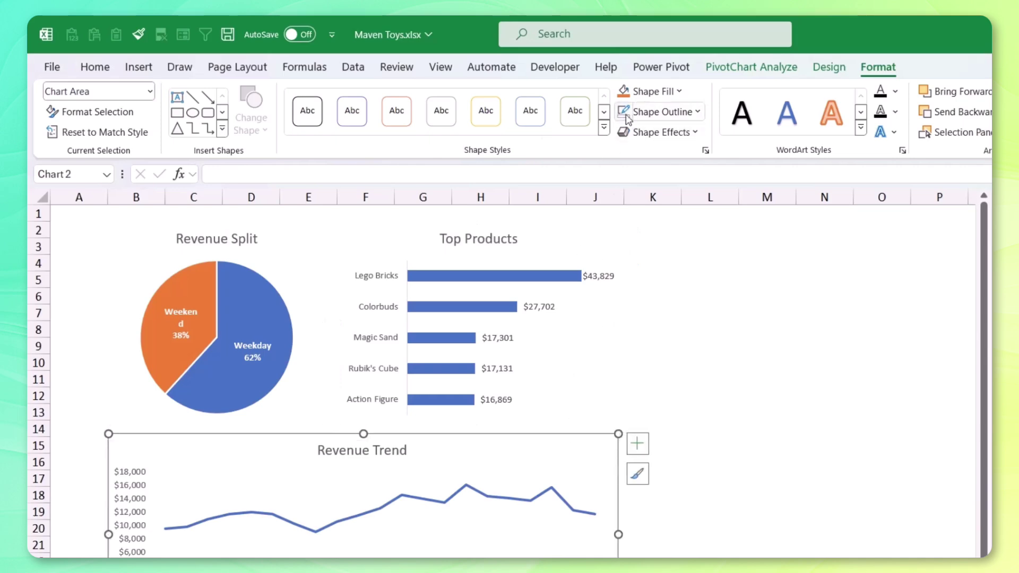
Step: Widen the Revenue Split chart slightly so that its Weekend label fits on one line
left_click(297, 264)
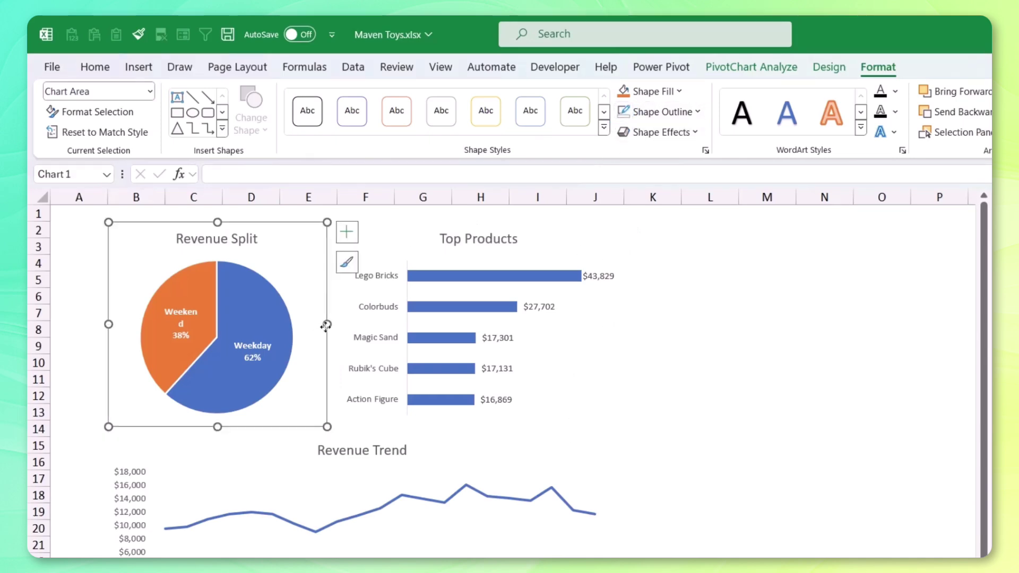
double_click(332, 325)
left_click(658, 353)
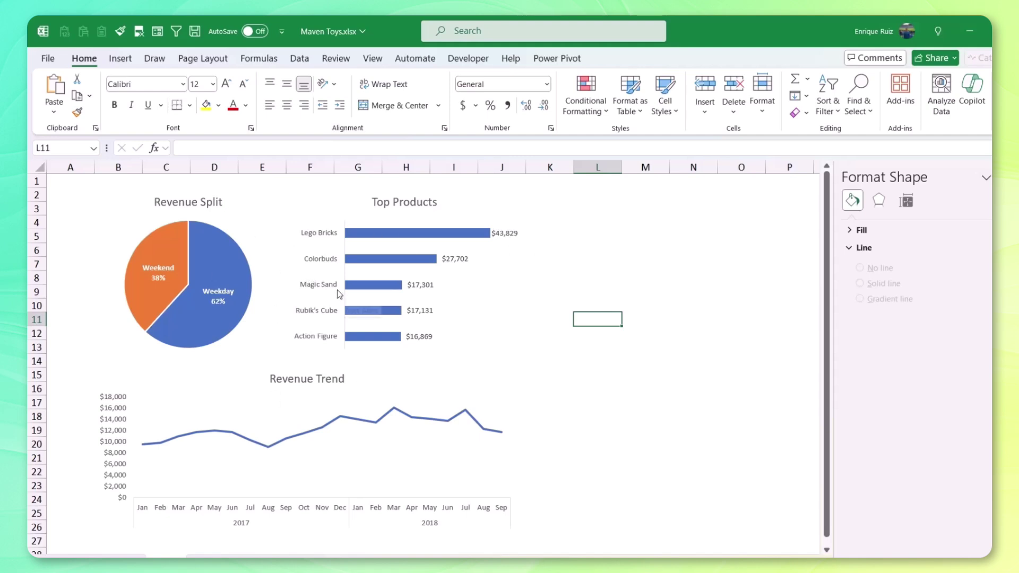
Step: Insert a Product Category slicer from the Revenue Split chart and place it to the right of Top Products, shortened to fit its category buttons
left_click(244, 198)
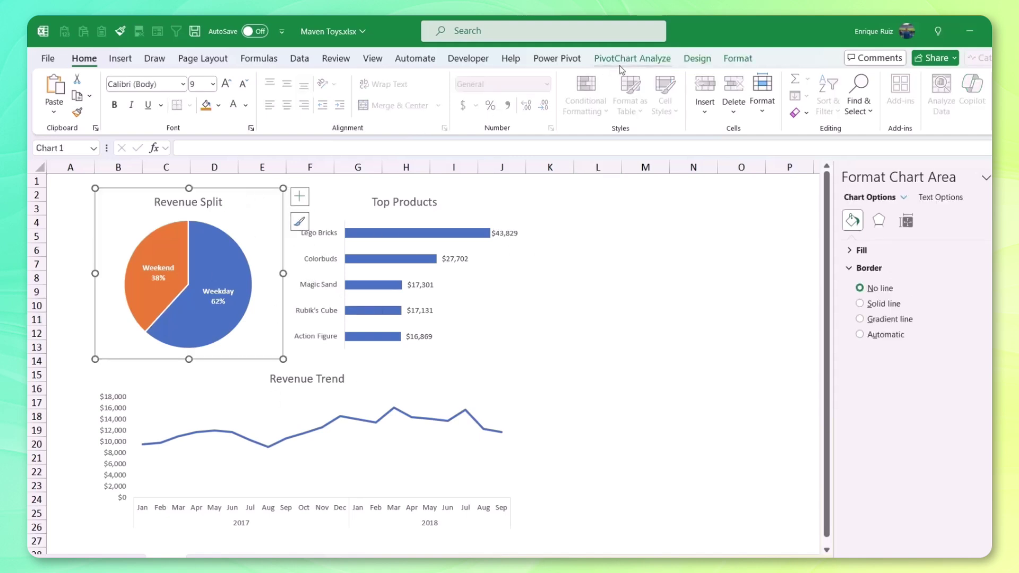
left_click(627, 59)
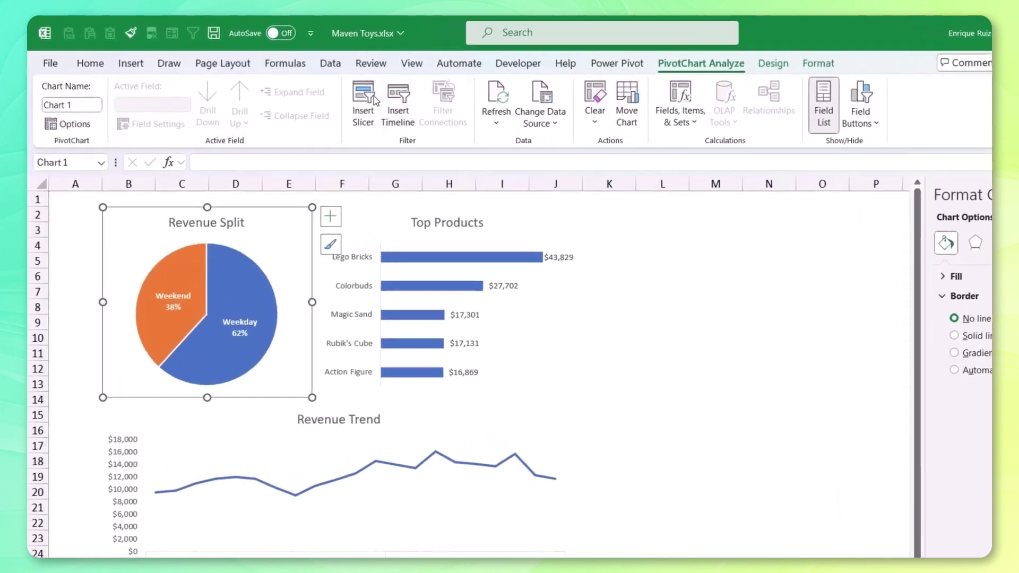
left_click(368, 98)
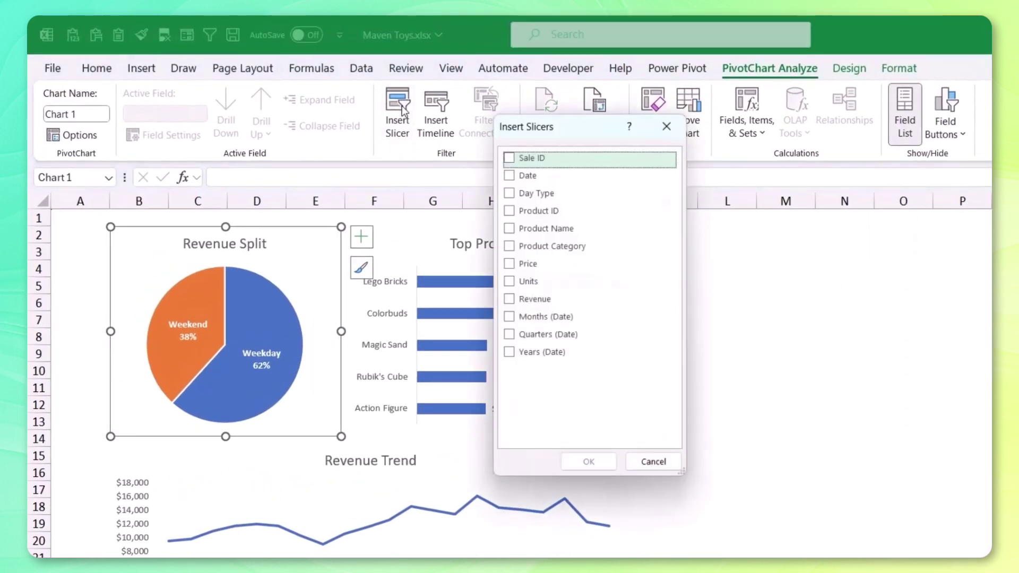
left_click(509, 246)
left_click(591, 463)
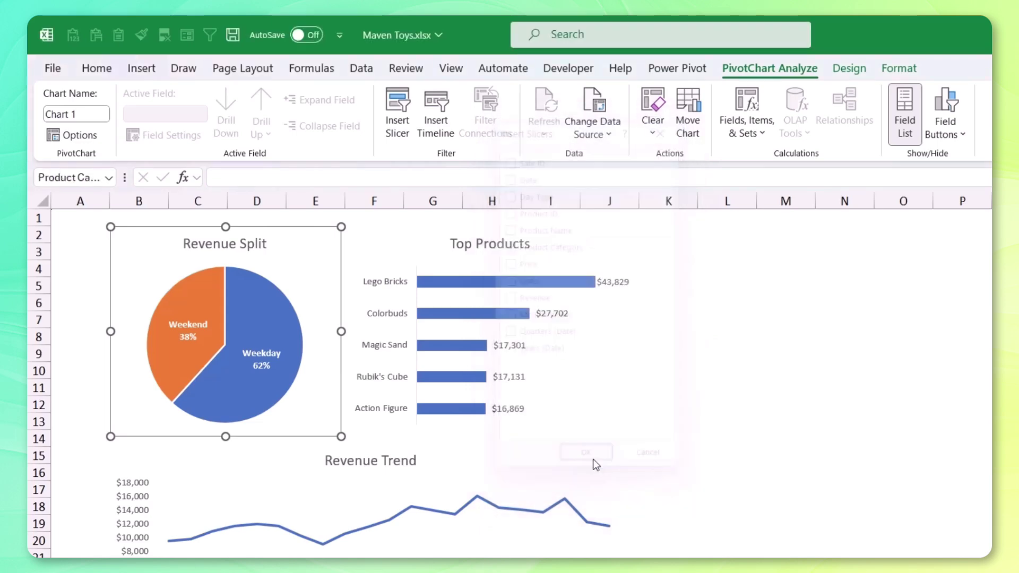
left_click_drag(536, 340, 746, 234)
left_click_drag(746, 438, 743, 392)
Step: Filter the Product Category slicer to Games and connect the slicer to PivotTable2 and PivotTable3 as well
left_click(732, 321)
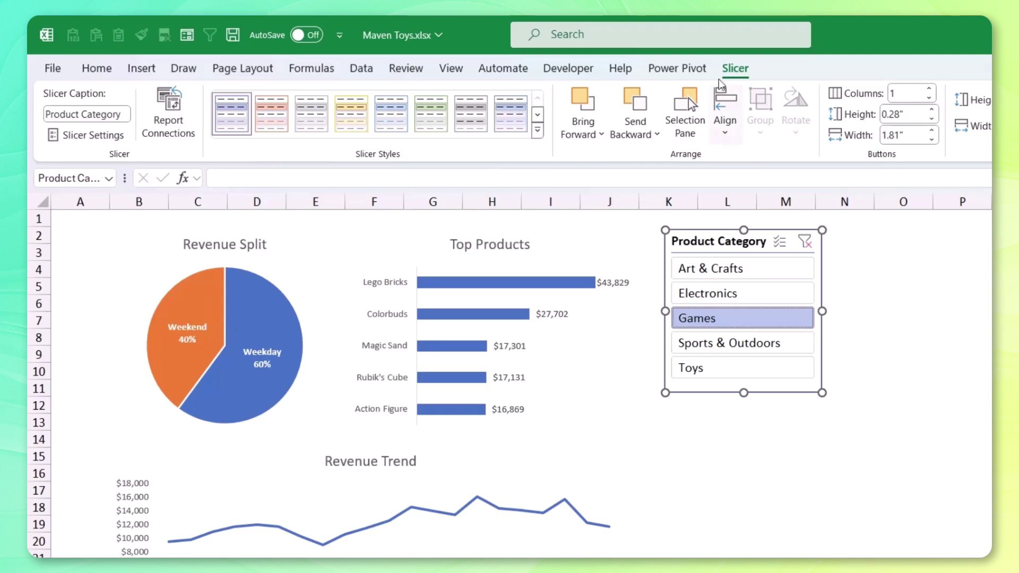
left_click(170, 106)
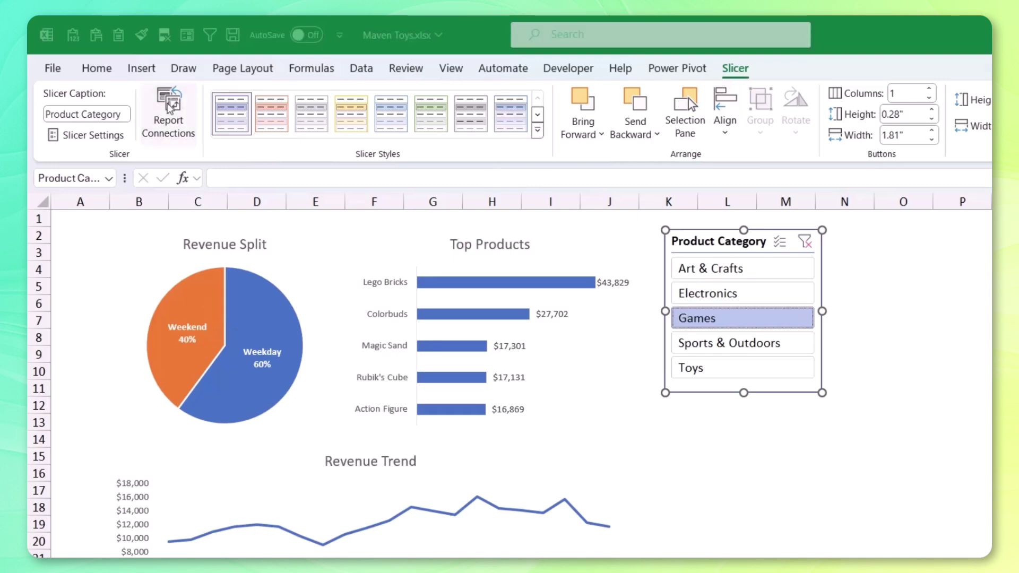
left_click(463, 312)
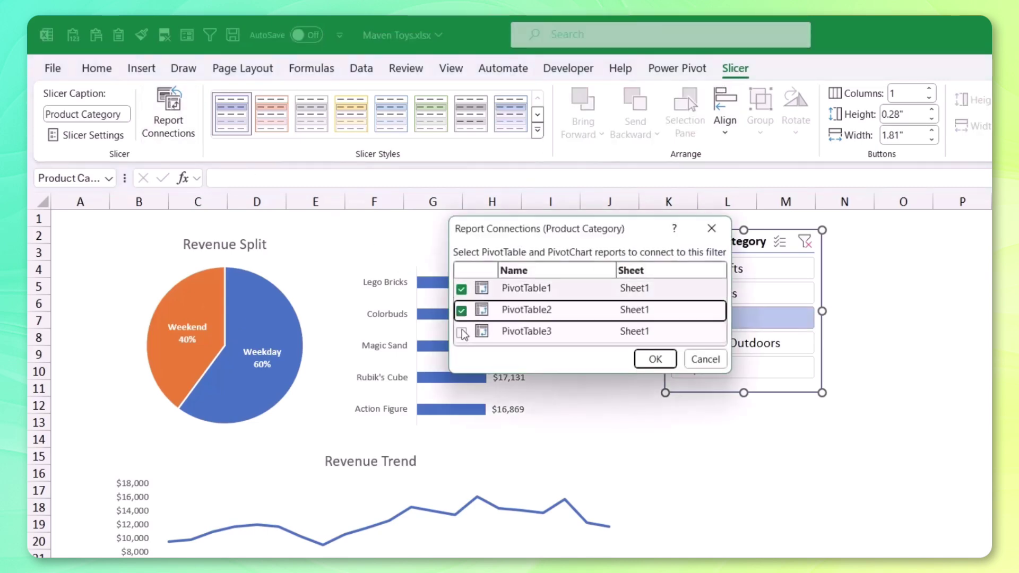
left_click(463, 334)
left_click(656, 365)
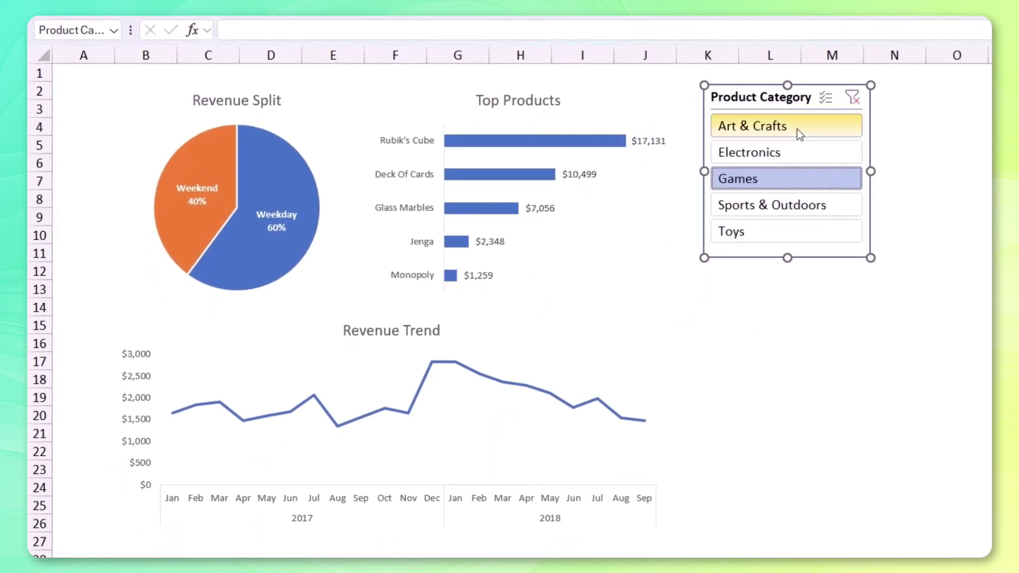
Step: Clear the Games filter, try the slicer with Toys and Sports & Outdoors together, and clear it again to show all categories
left_click(852, 98)
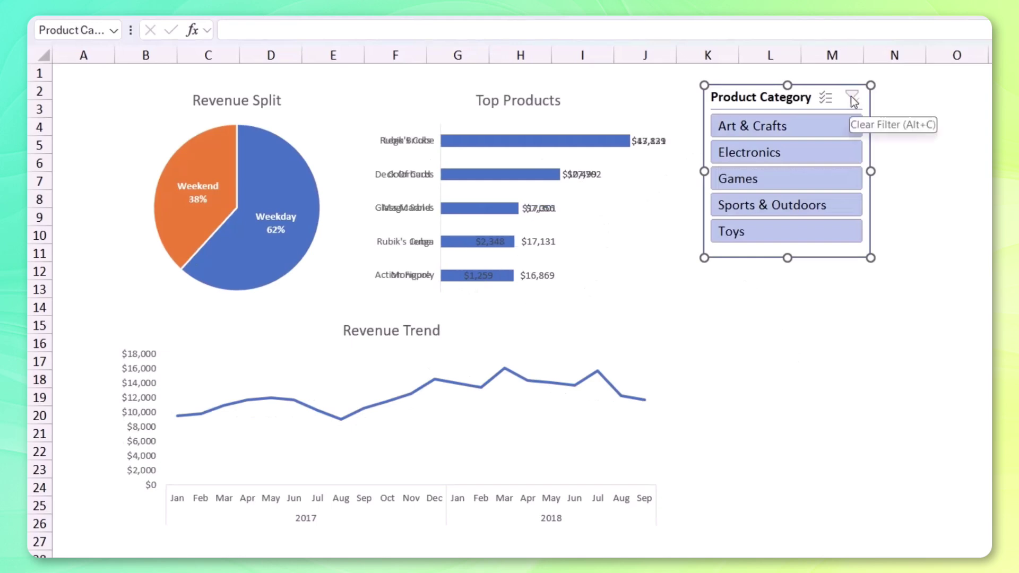
left_click(793, 230)
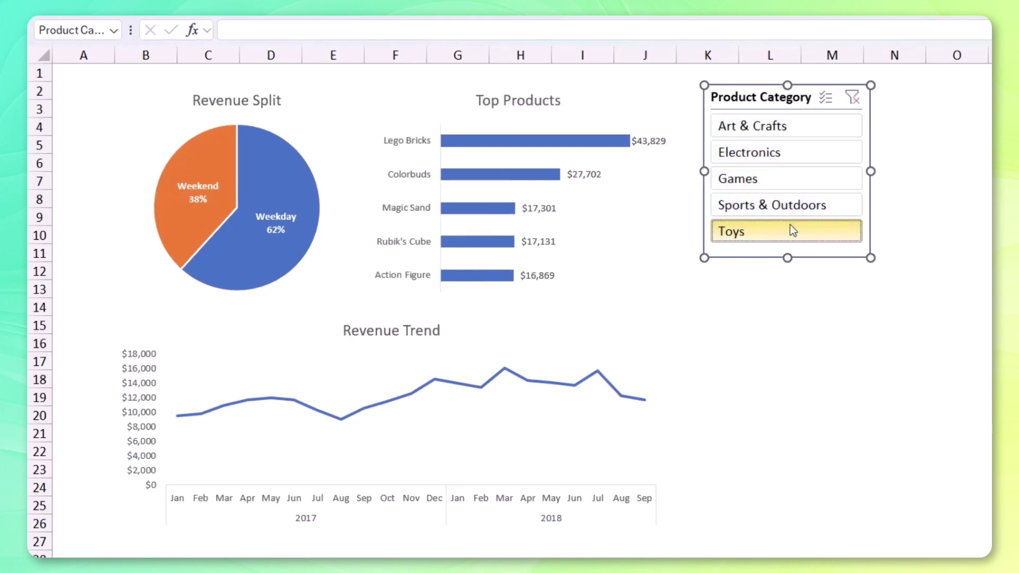
left_click(791, 206, "ctrl")
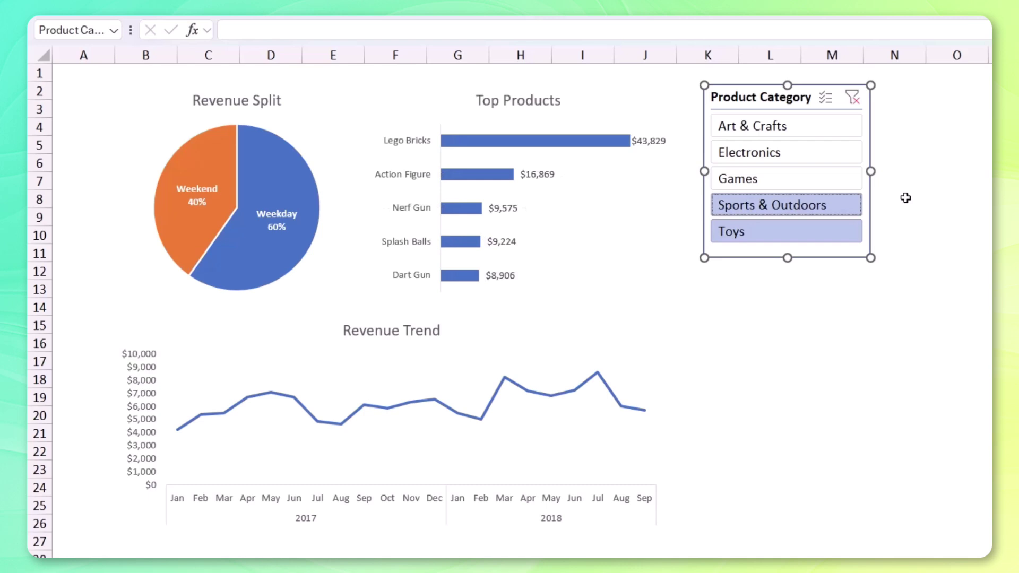
left_click(853, 98)
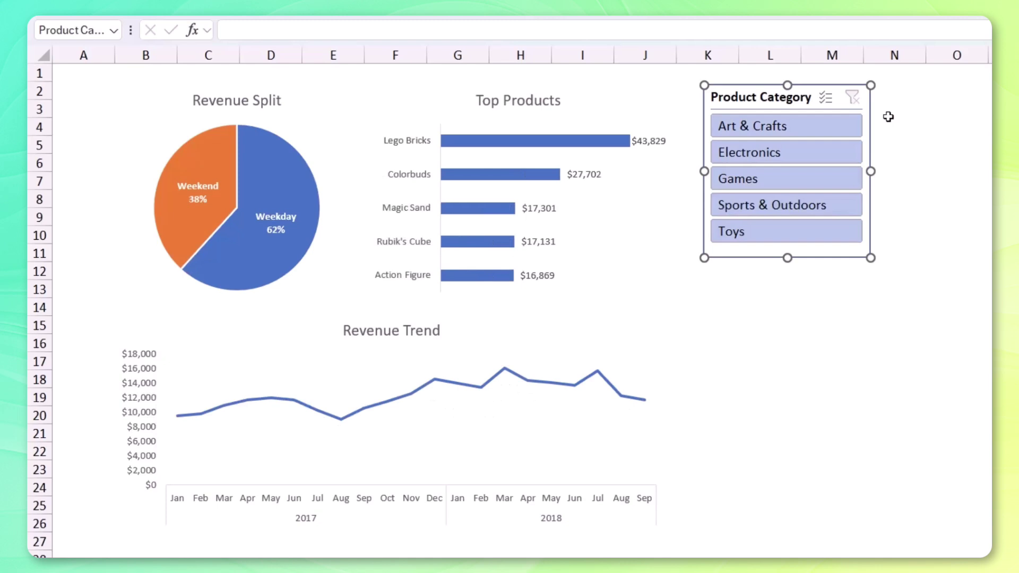
left_click(888, 116)
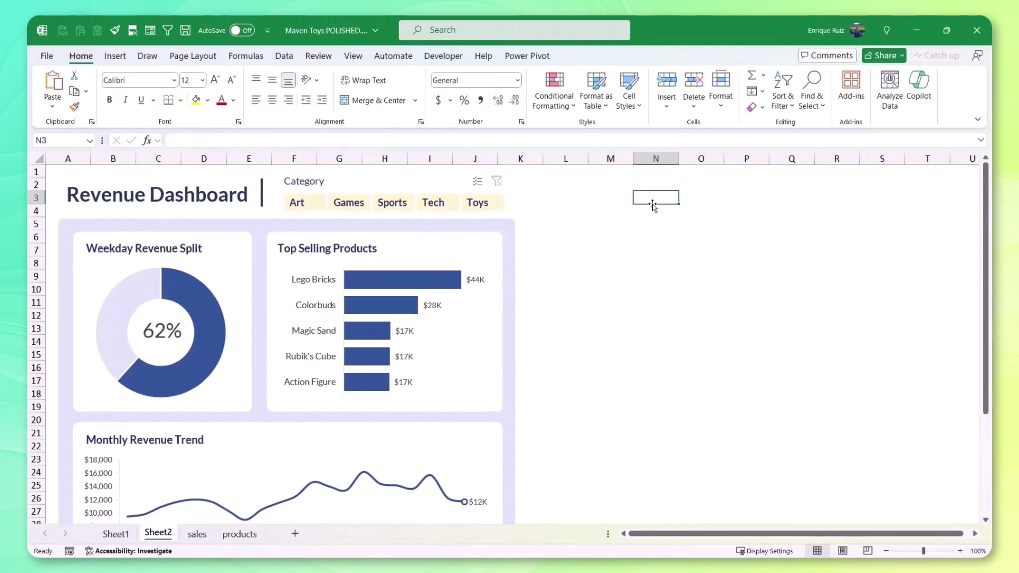
Step: Show the polished Revenue Dashboard workbook in full-screen mode
left_click(978, 120)
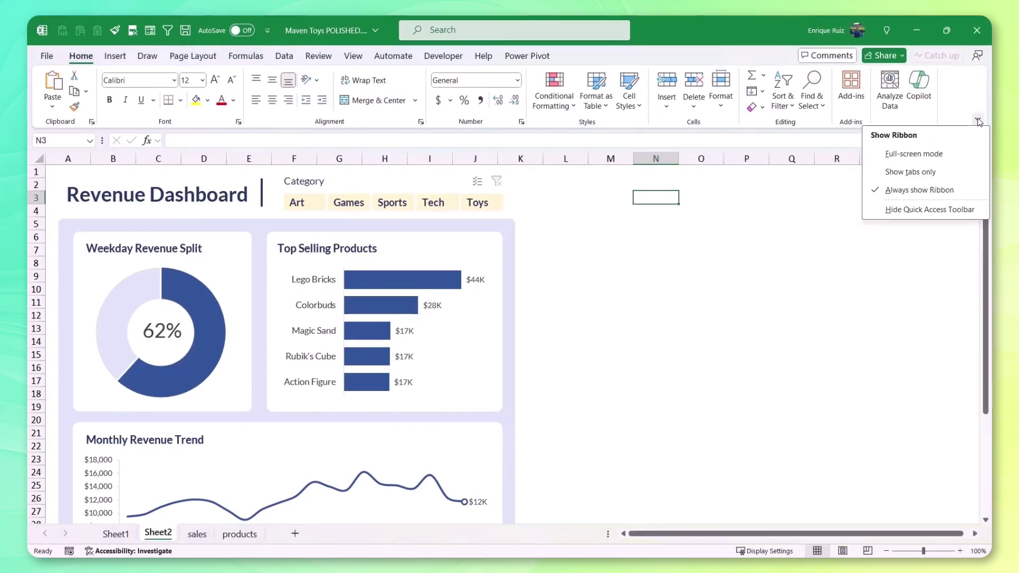
left_click(953, 150)
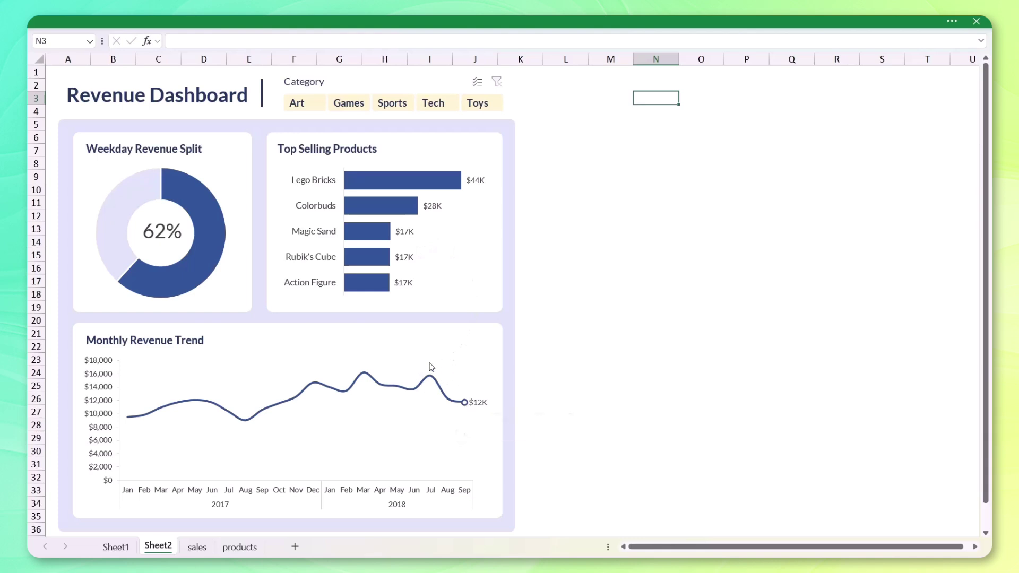
Step: Filter the polished dashboard to the Tech category and inspect the Weekend slice of the Weekday Revenue Split chart
mouse_move(442, 388)
left_click(435, 105)
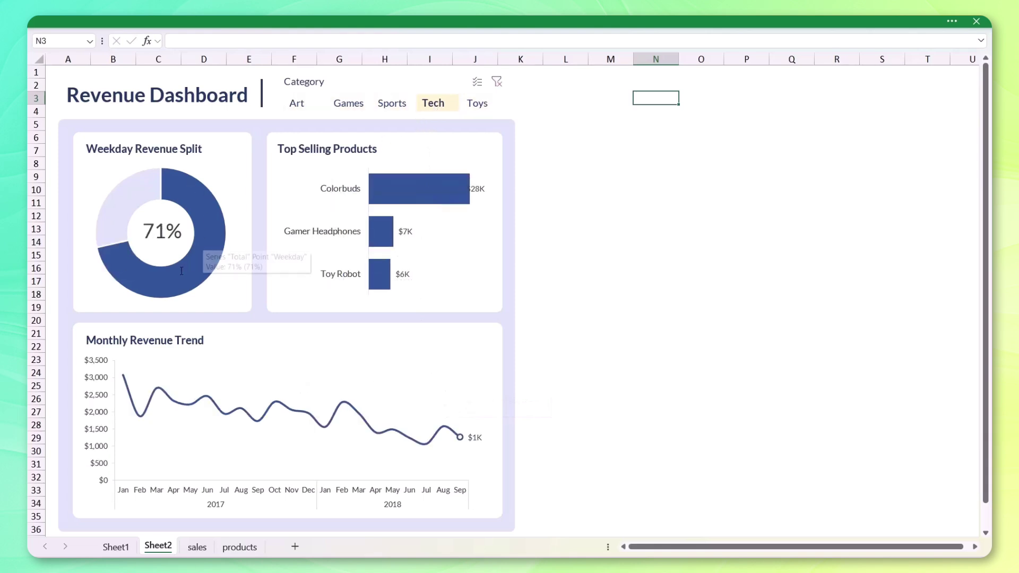
mouse_move(113, 234)
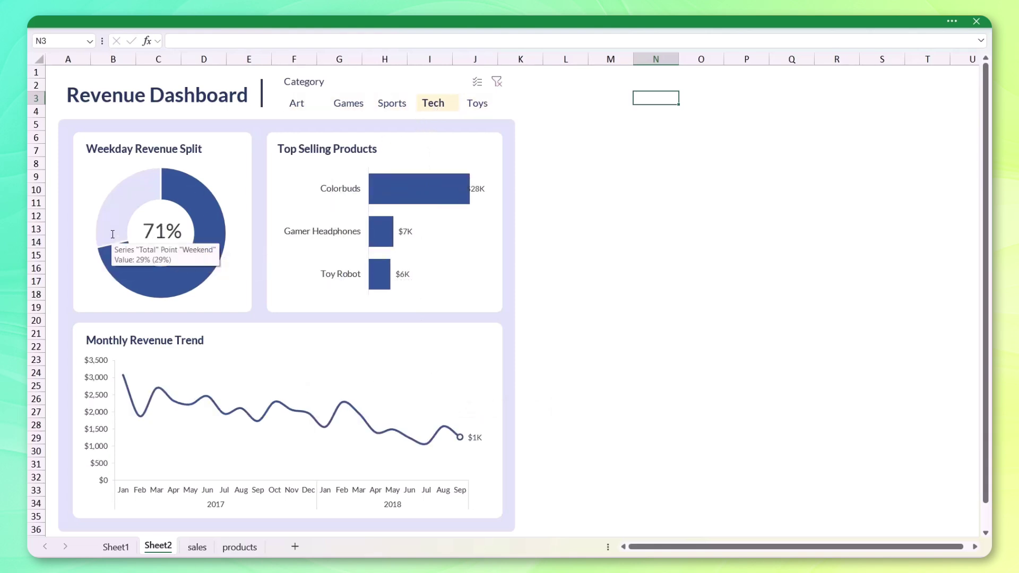